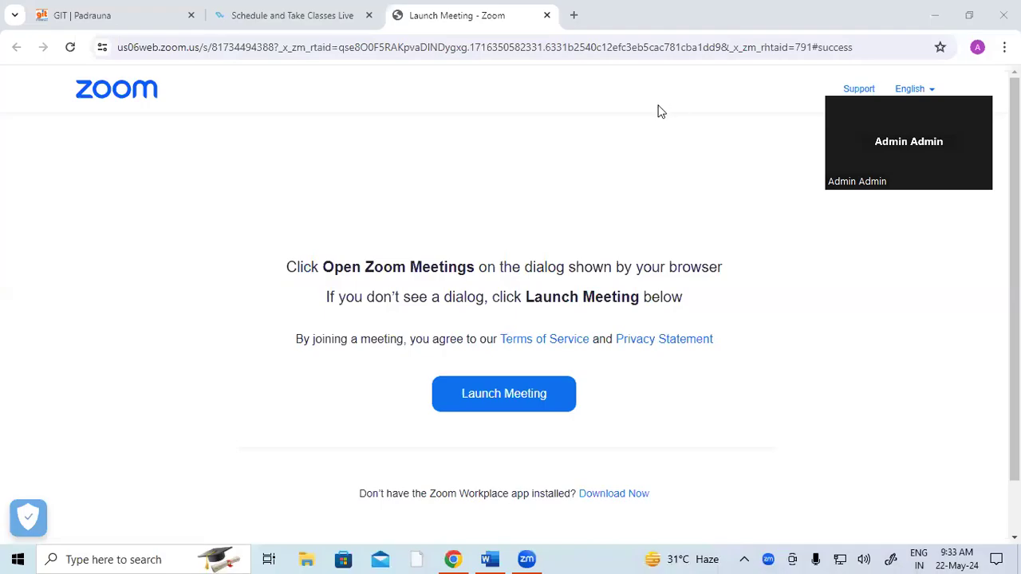
Switch from the Chrome Zoom page to the blank Word document using the taskbar
left_click(489, 558)
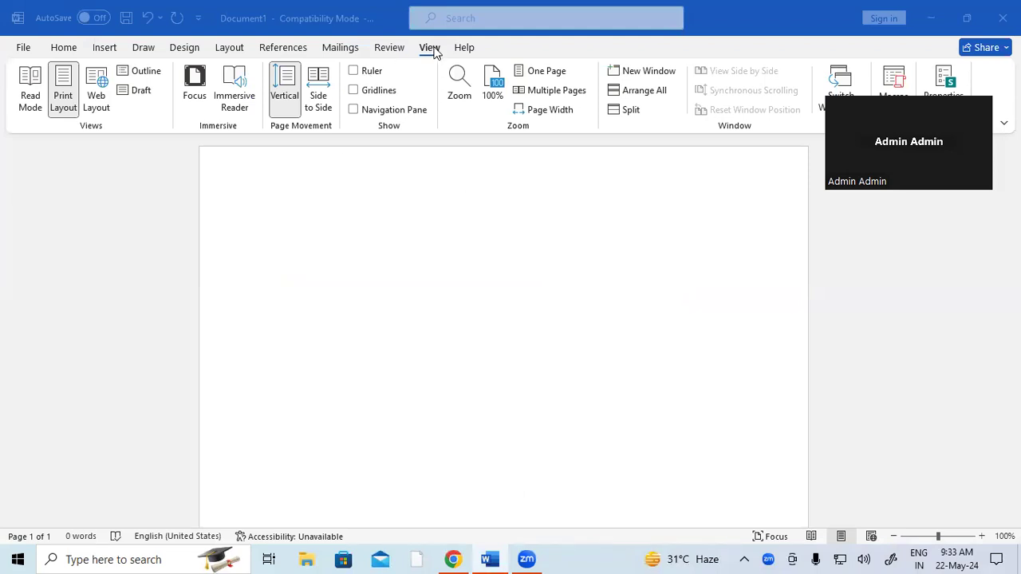
Generate sample paragraphs with =RAND(125) and scroll back to the top of the document
left_click(298, 201)
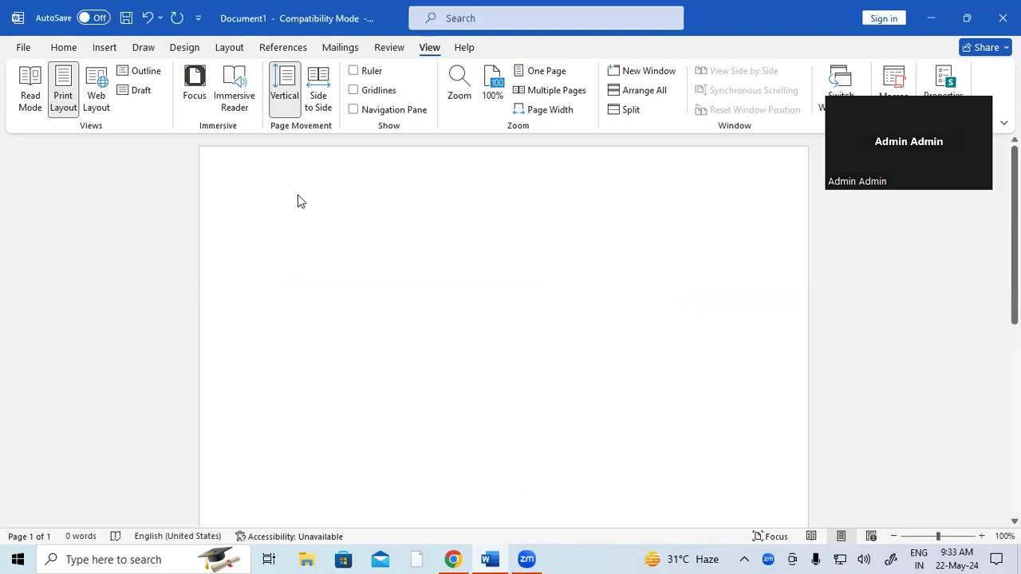
type("=RAND(125)")
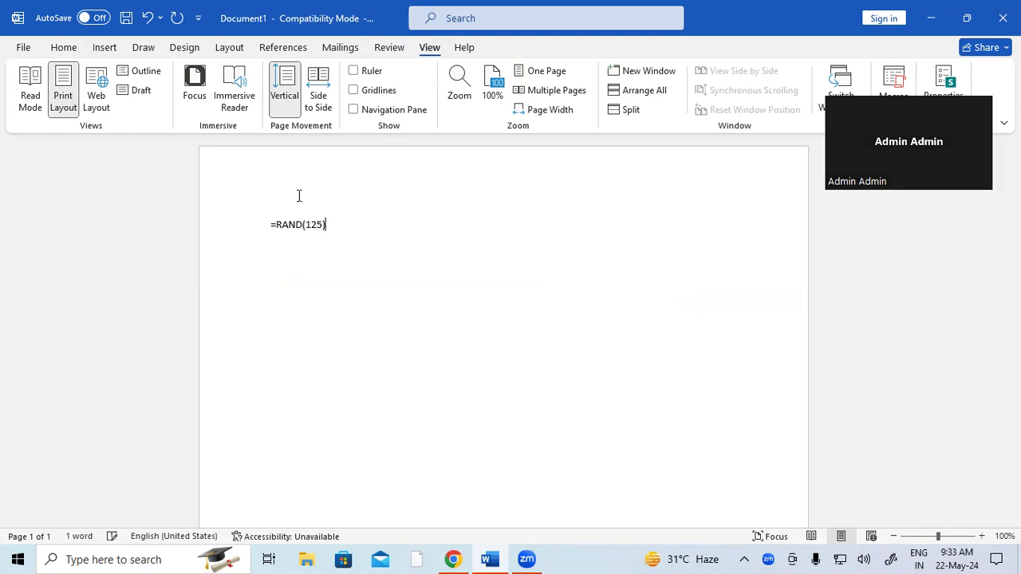
key("Return")
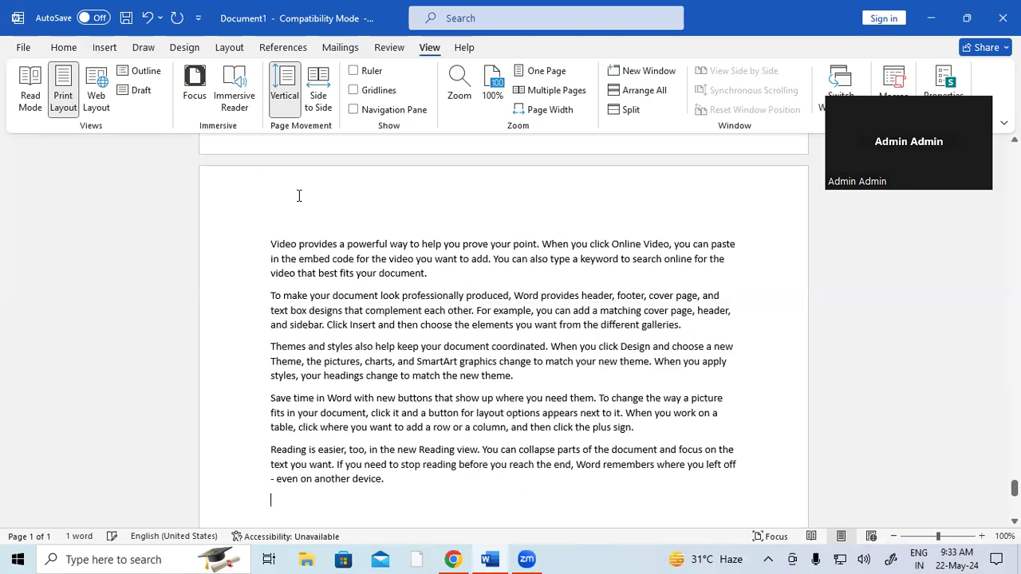
scroll(299, 195, "up", 7)
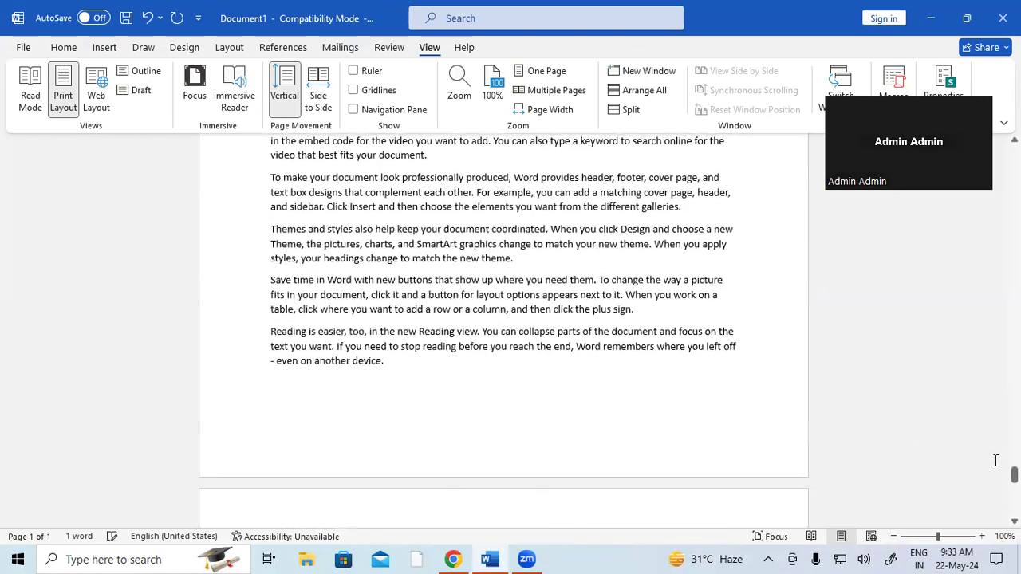
left_click_drag(1014, 474, 1014, 153)
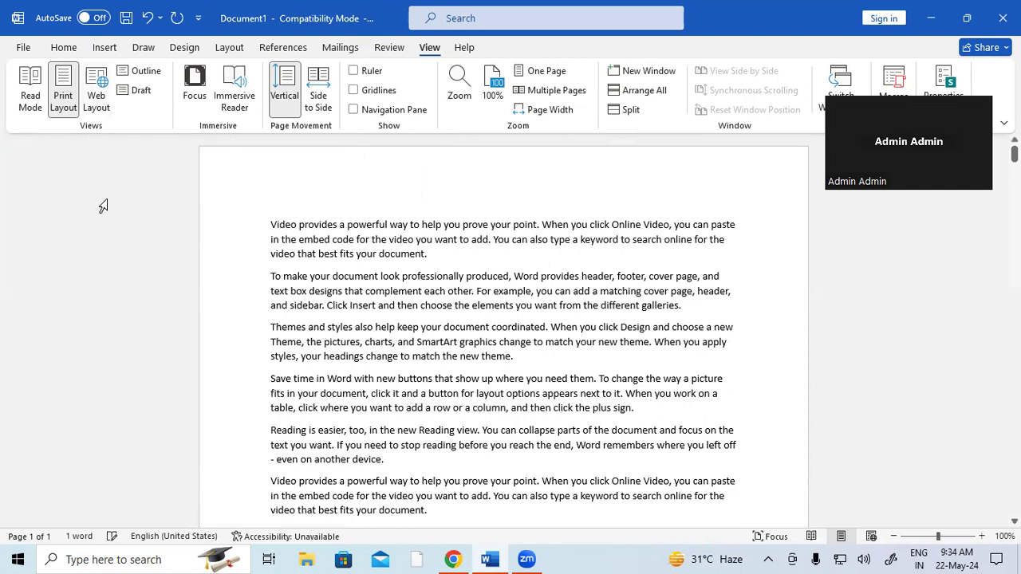
left_click(30, 87)
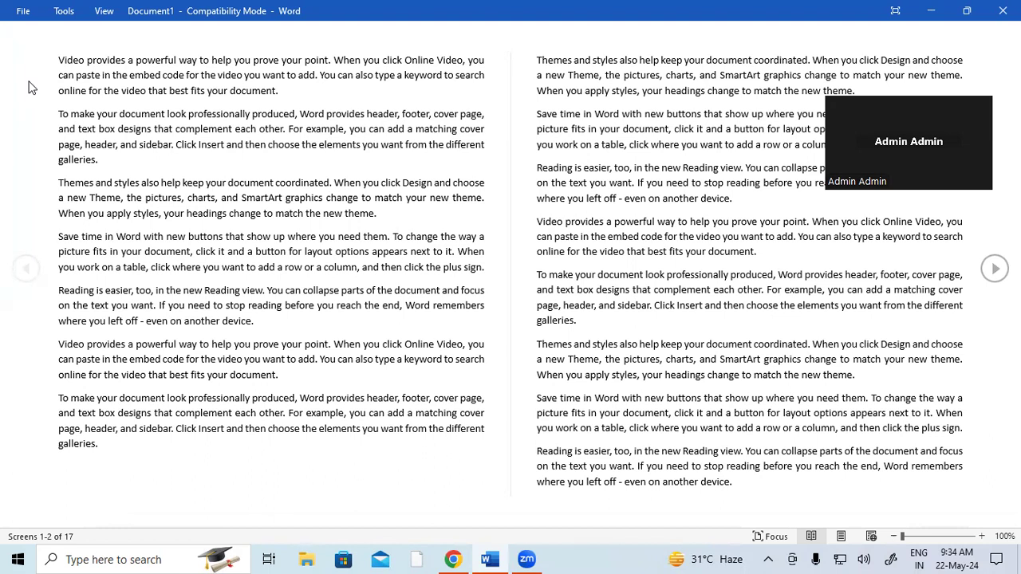
left_click(106, 11)
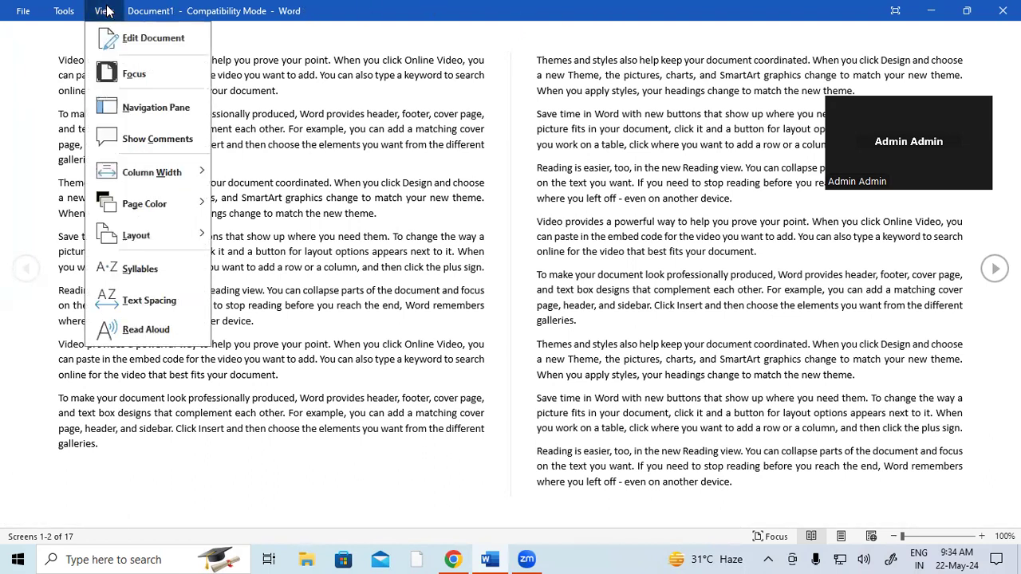
left_click(153, 38)
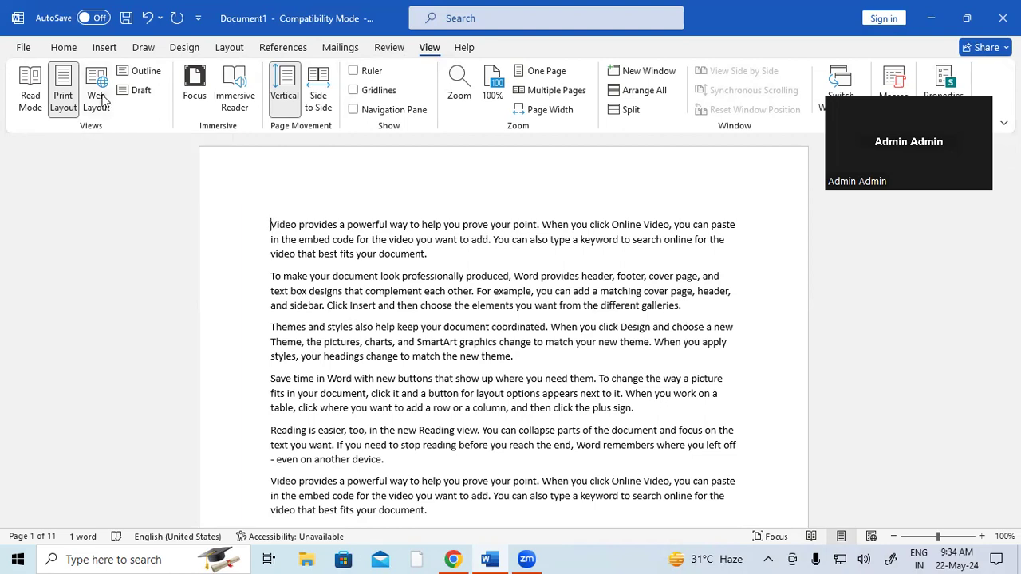
Switch the document to Web Layout, then bring Chrome to the front
left_click(97, 96)
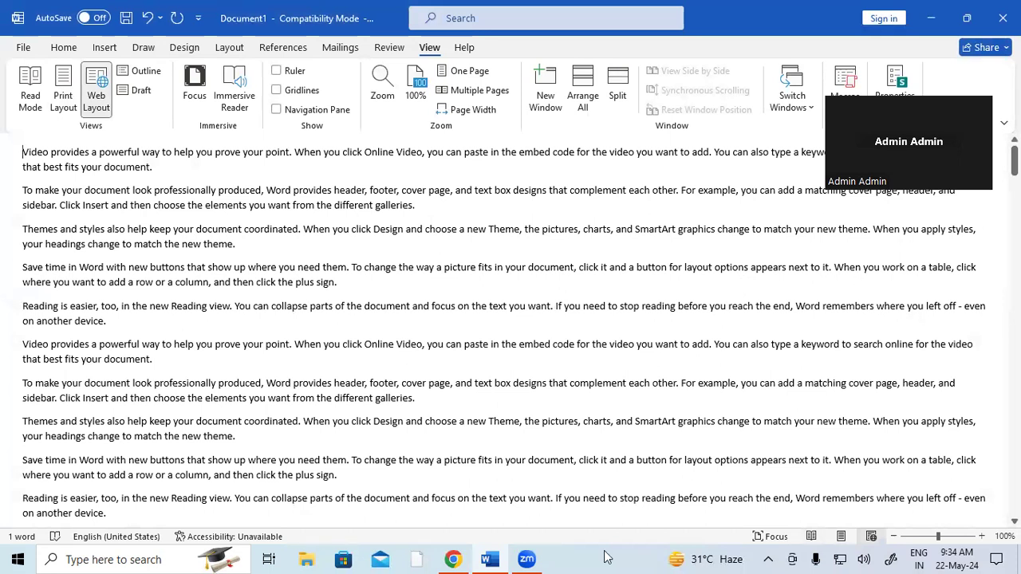
left_click(457, 555)
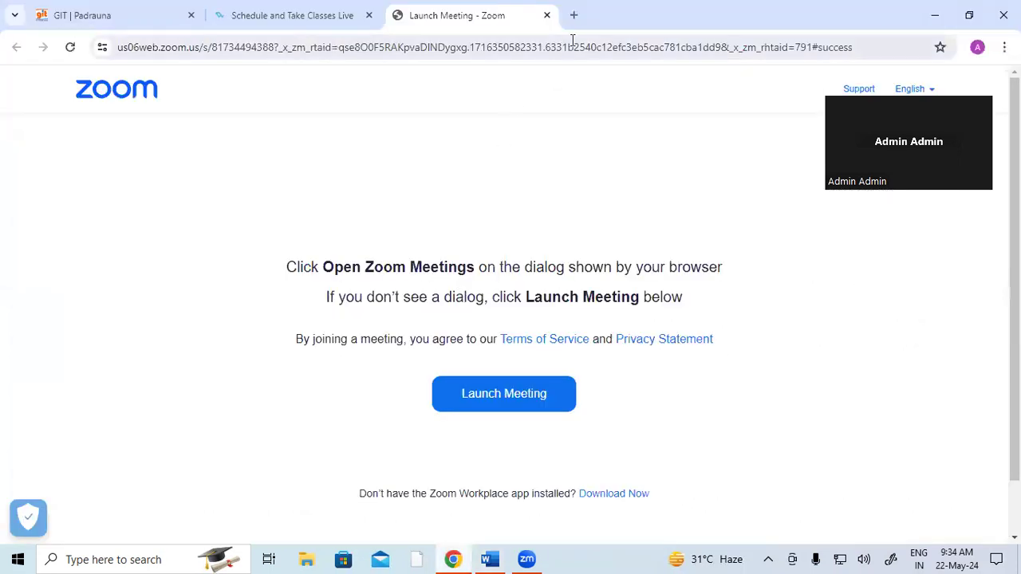
Search 'sarkari result' in a new tab, view sarkariresult.com's page source, then return to Word
left_click(580, 14)
type("SAR")
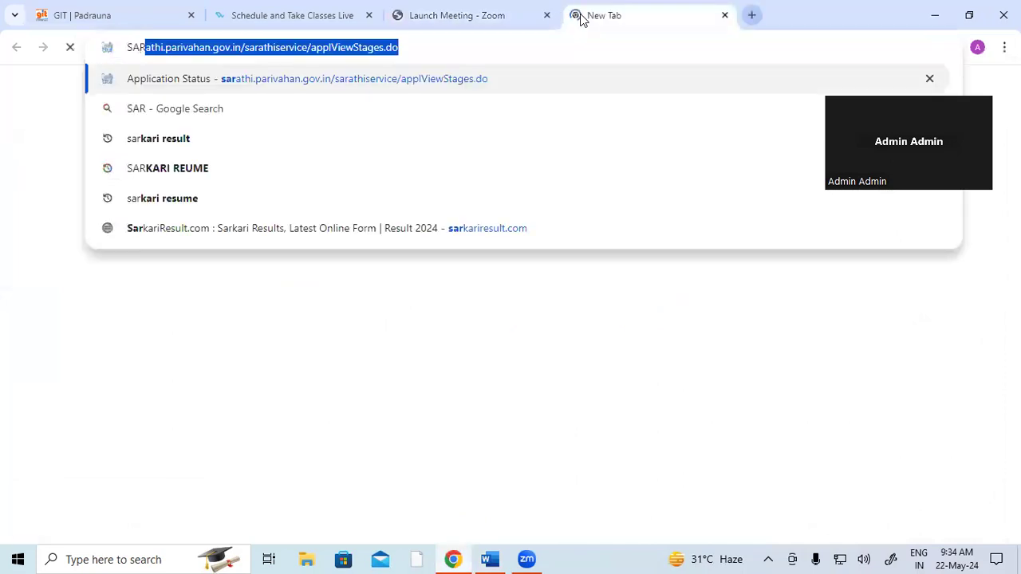
left_click(189, 139)
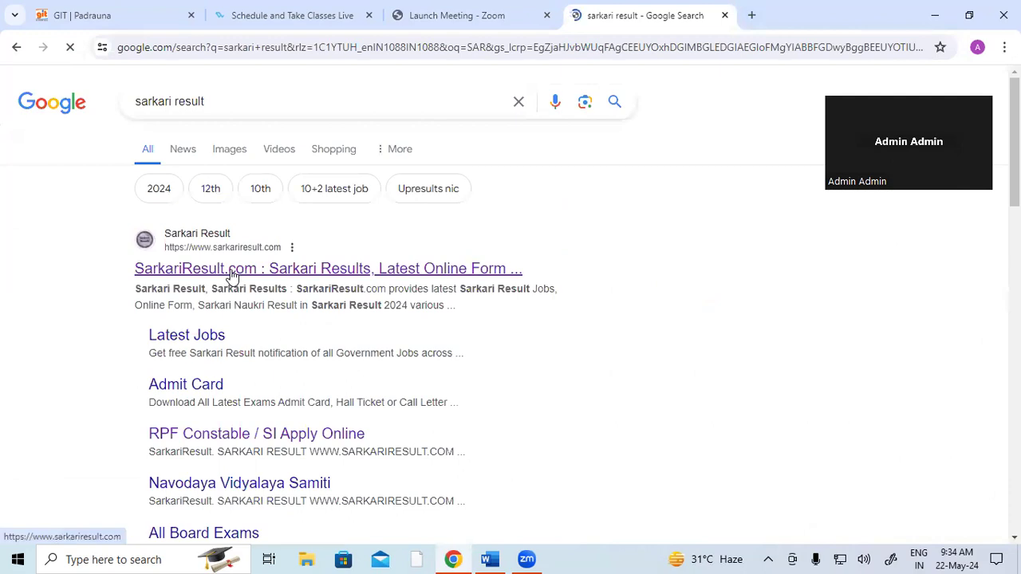
left_click(231, 271)
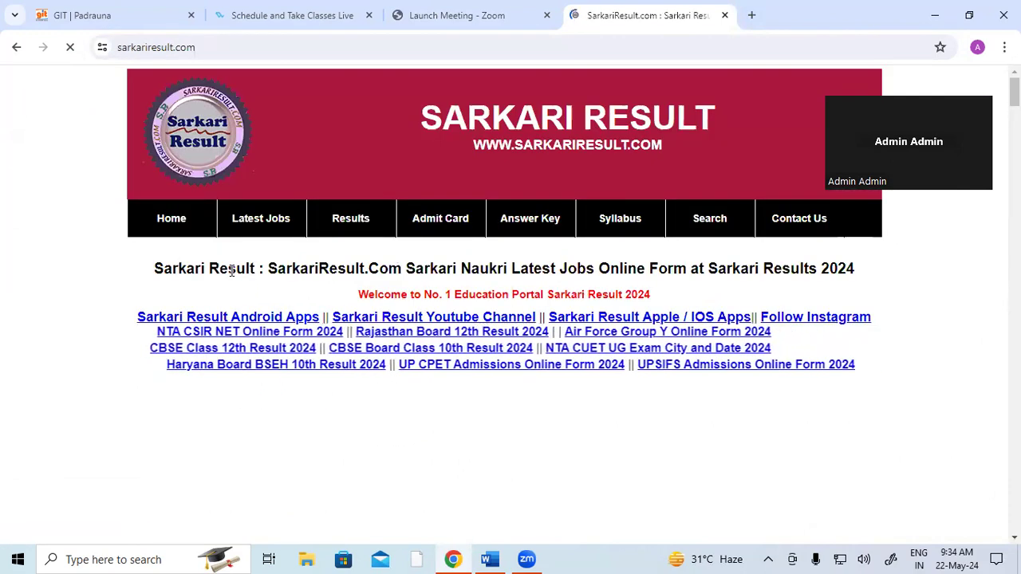
key("ctrl+u")
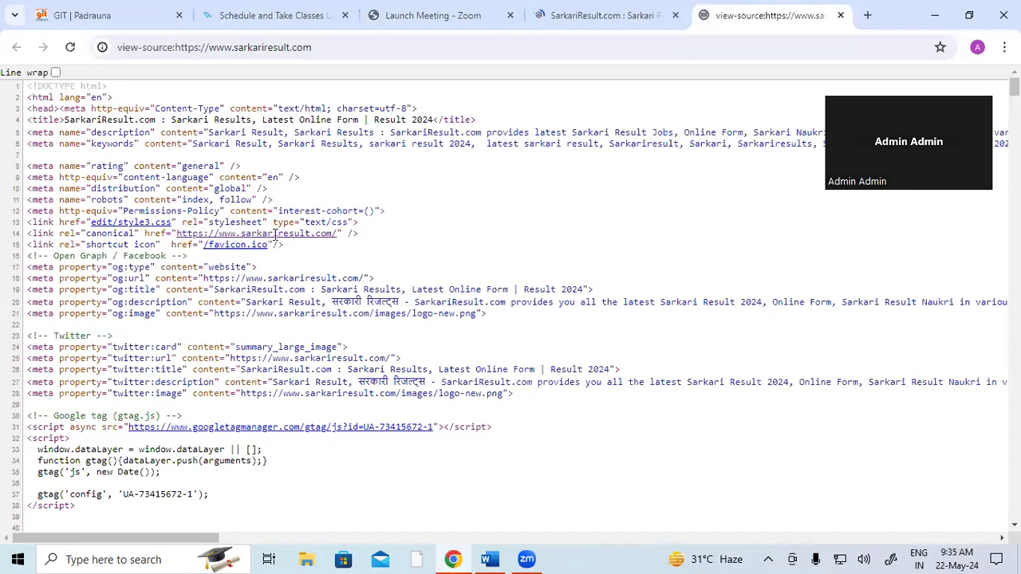
left_click(492, 559)
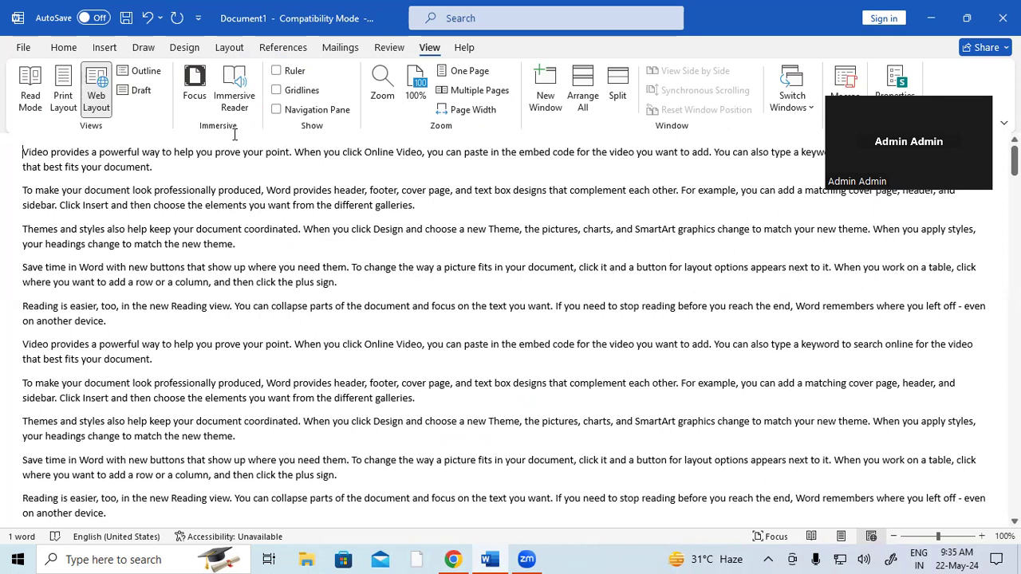
Cycle the document through Outline and Draft views, ending back in Print Layout
left_click(152, 70)
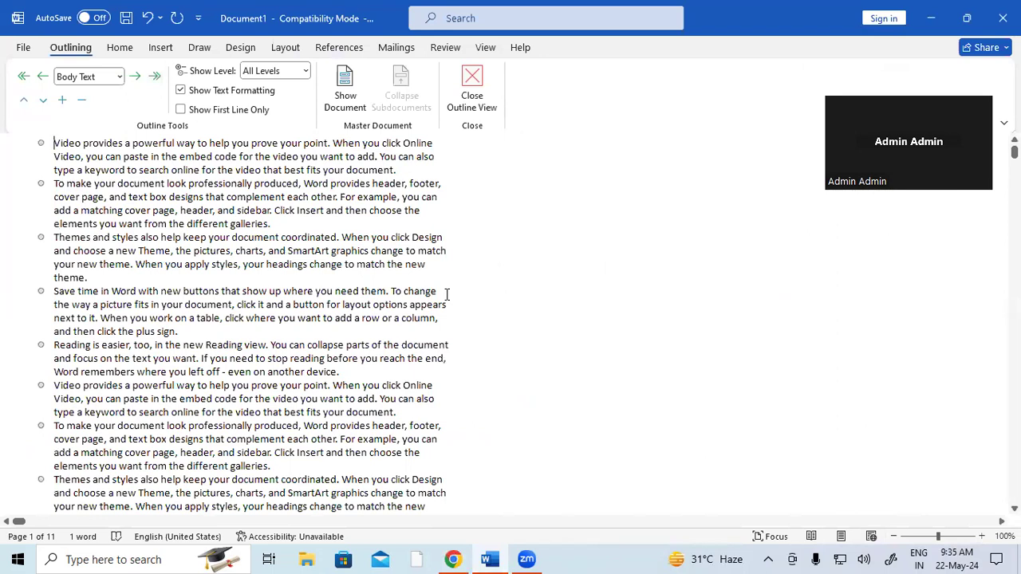
left_click(466, 97)
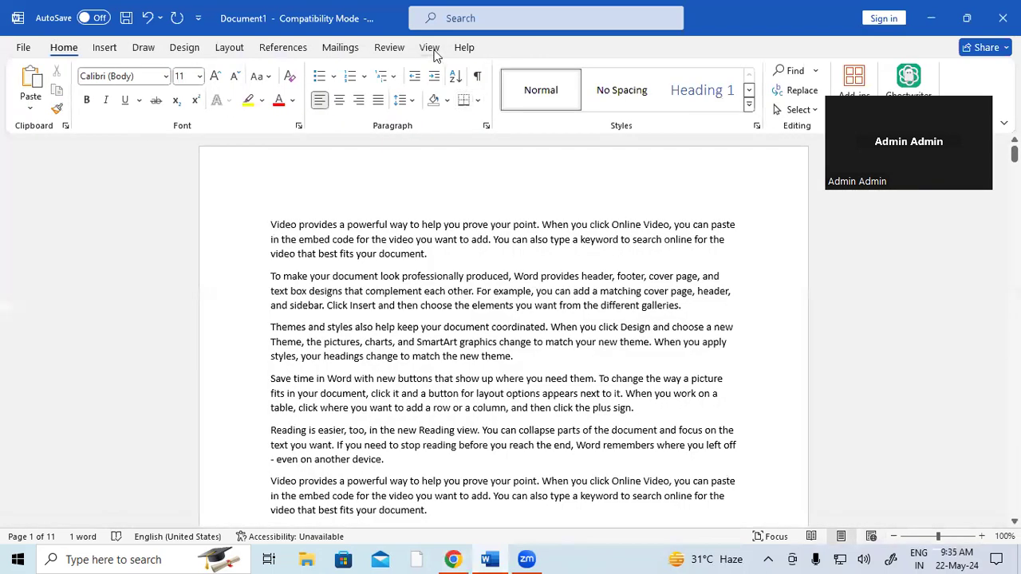
left_click(434, 49)
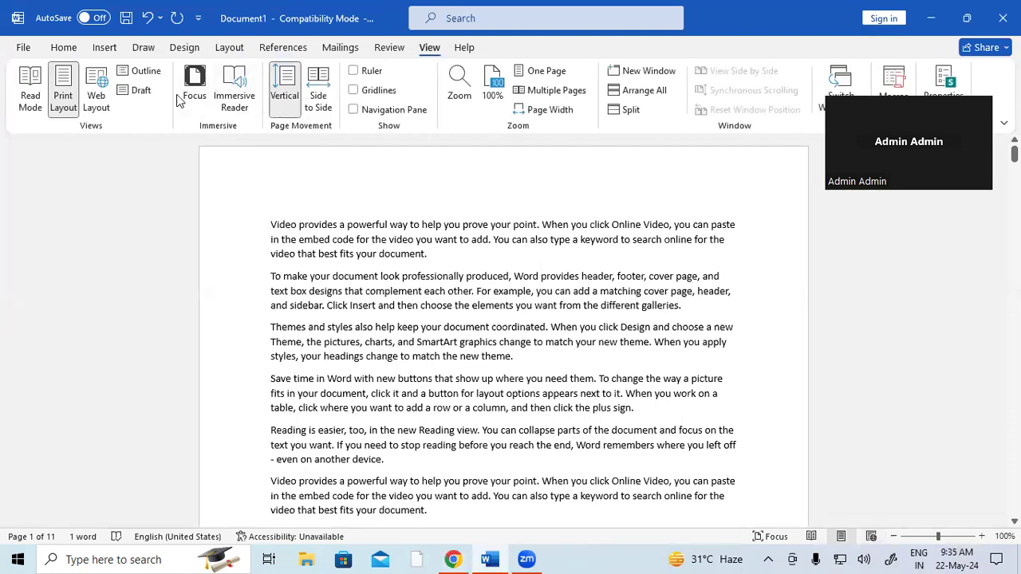
left_click(139, 92)
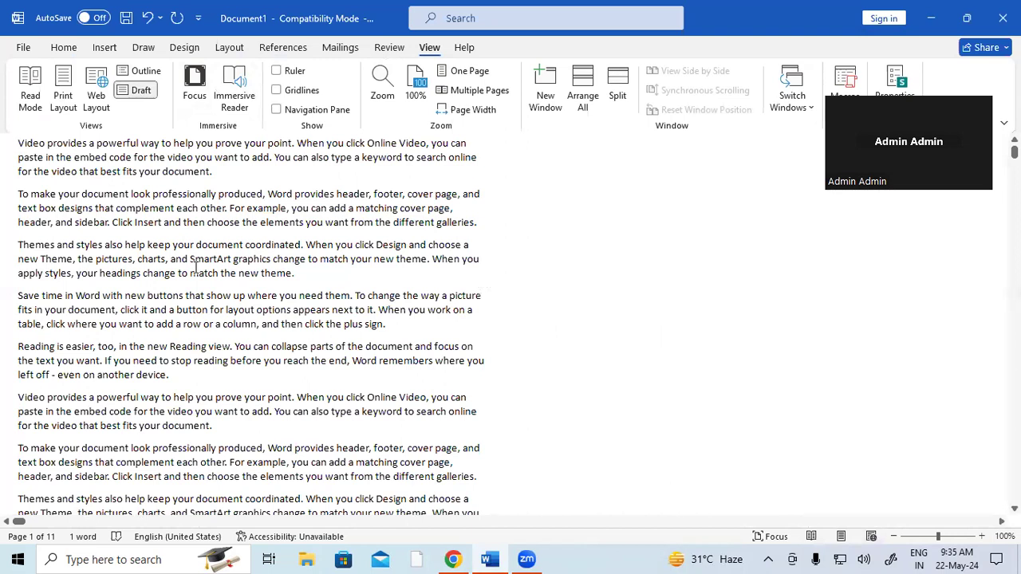
left_click(64, 100)
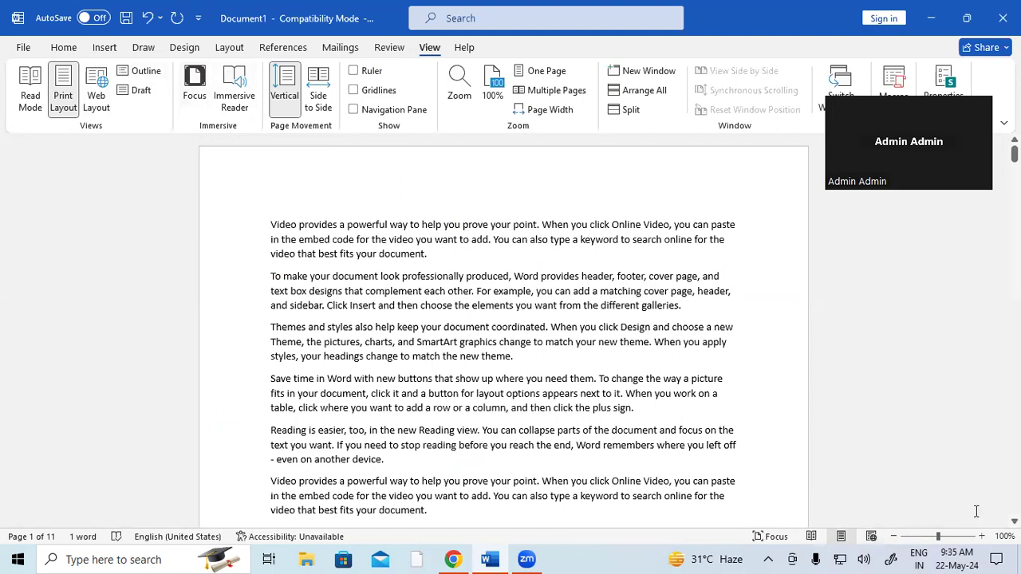
left_click(192, 88)
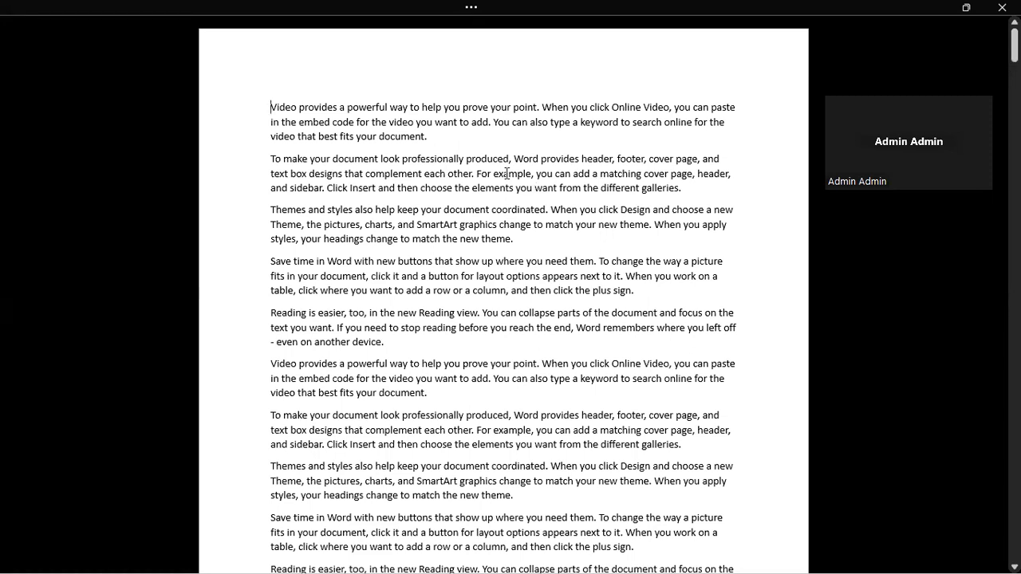
key("Escape")
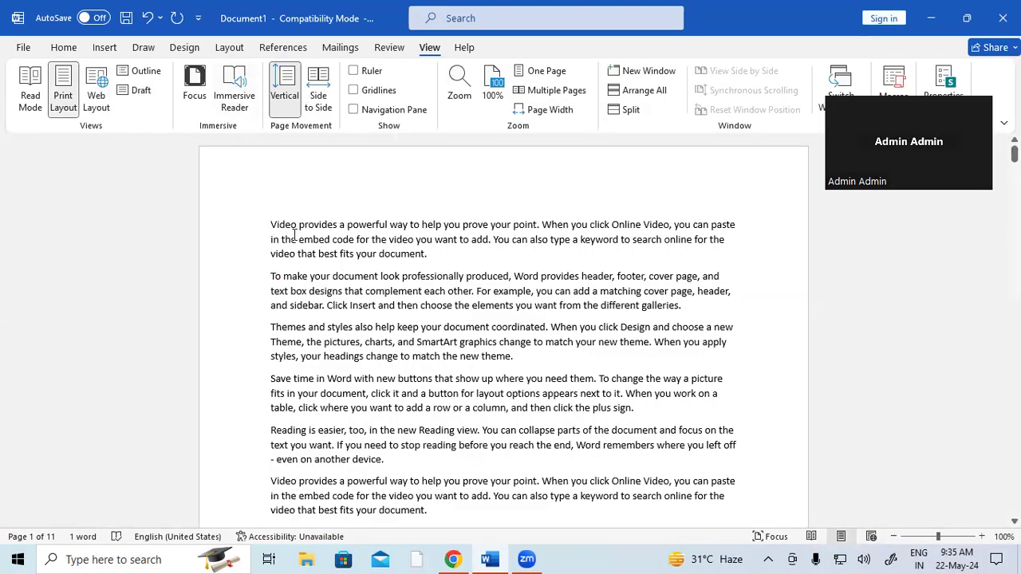
left_click(232, 99)
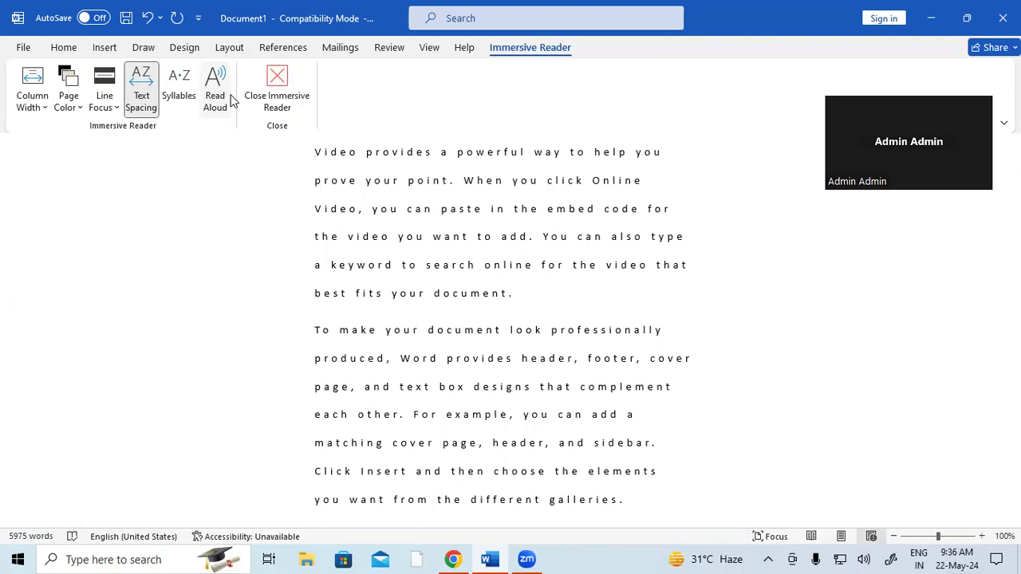
left_click(276, 94)
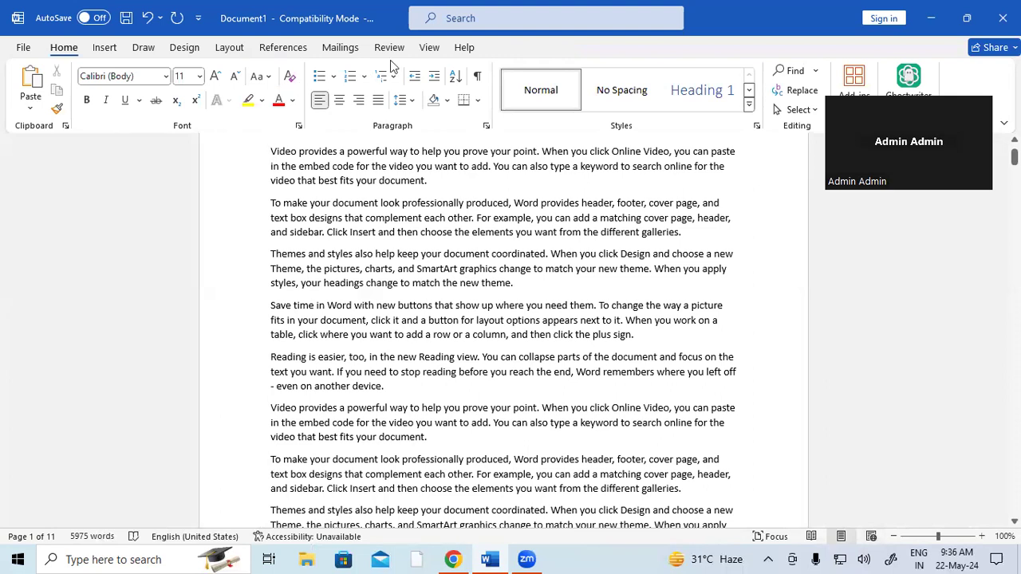
left_click(429, 48)
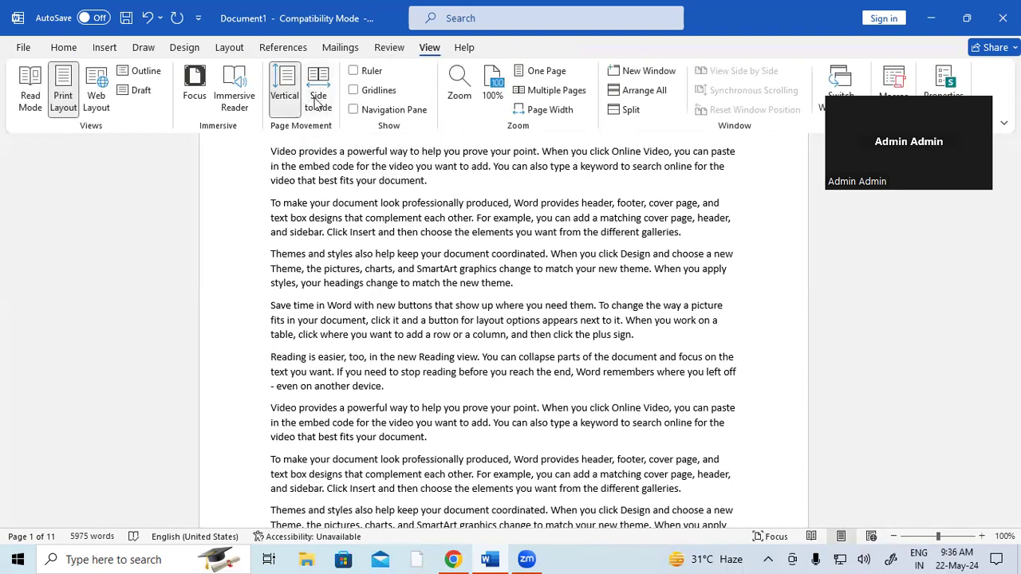
left_click(318, 101)
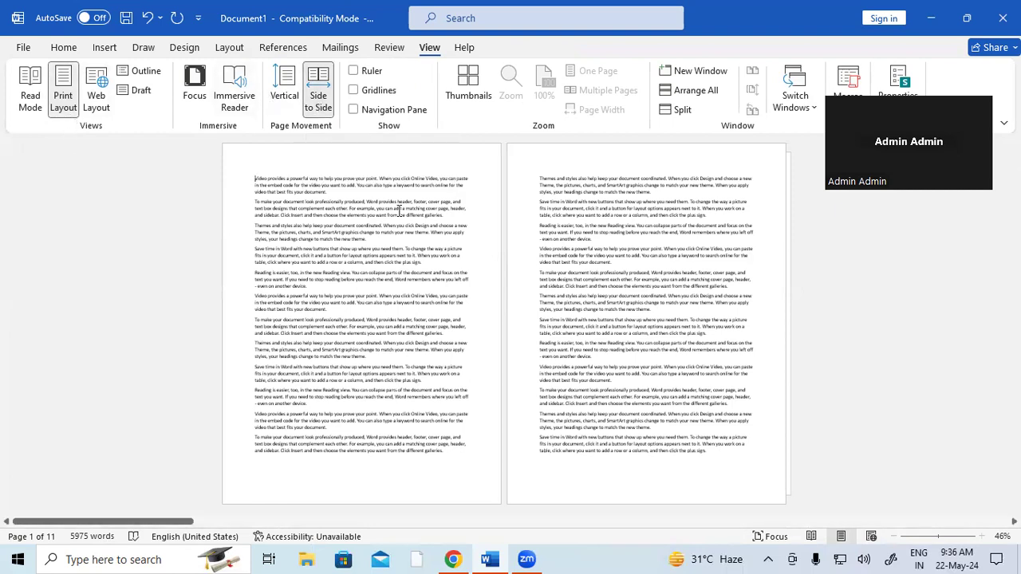
left_click(285, 88)
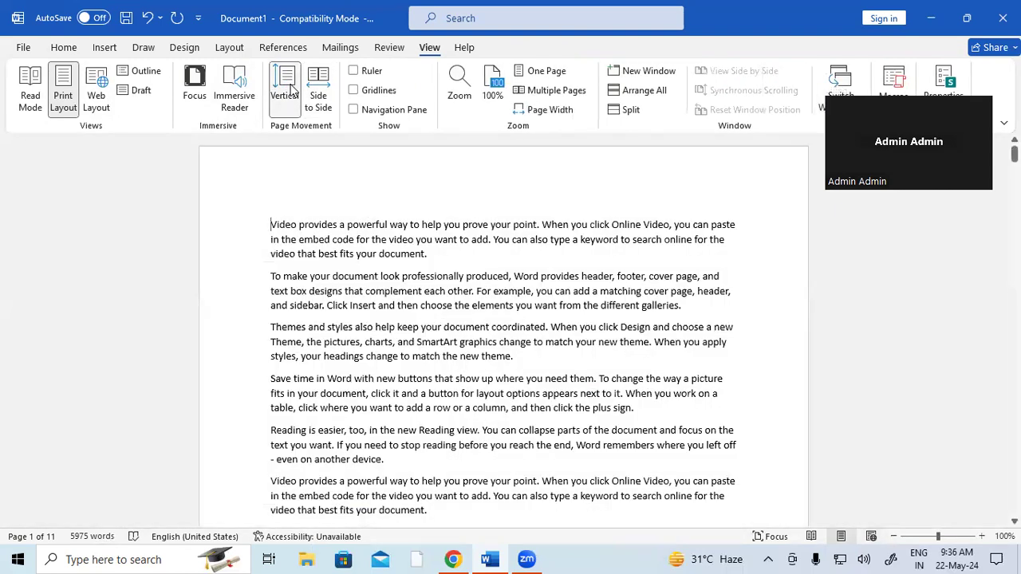
left_click(317, 102)
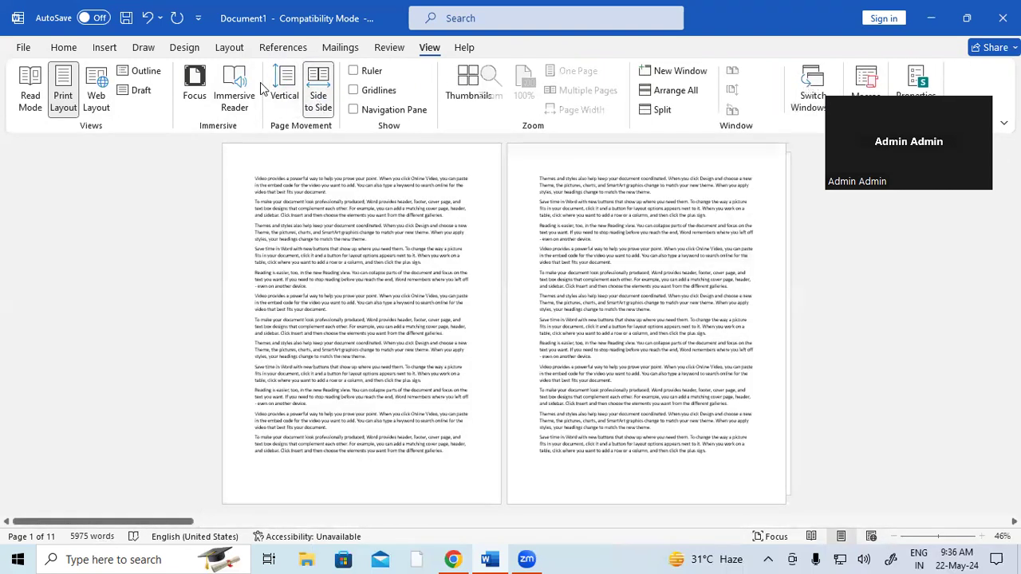
left_click(282, 91)
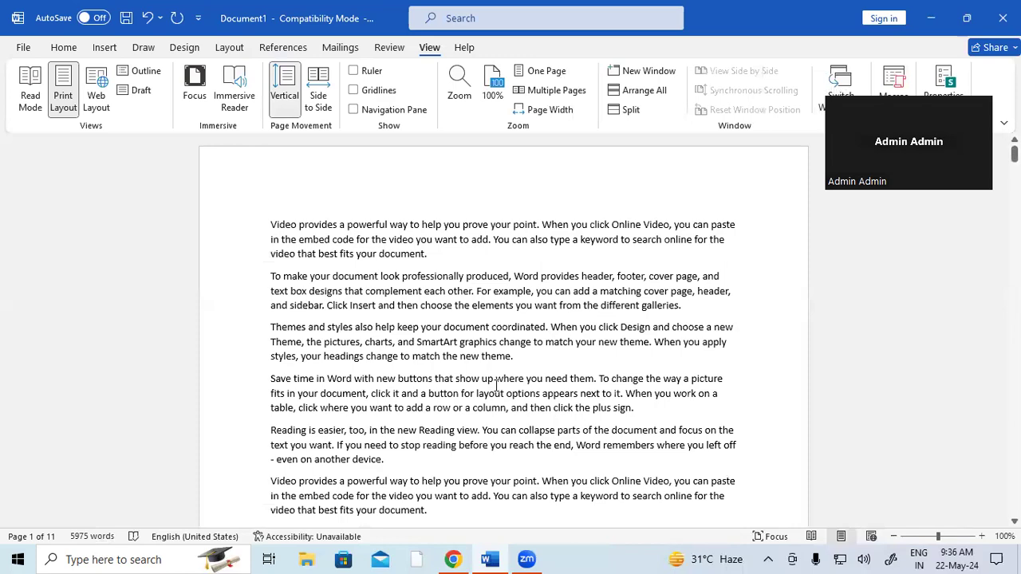
scroll(447, 399, "down", 10)
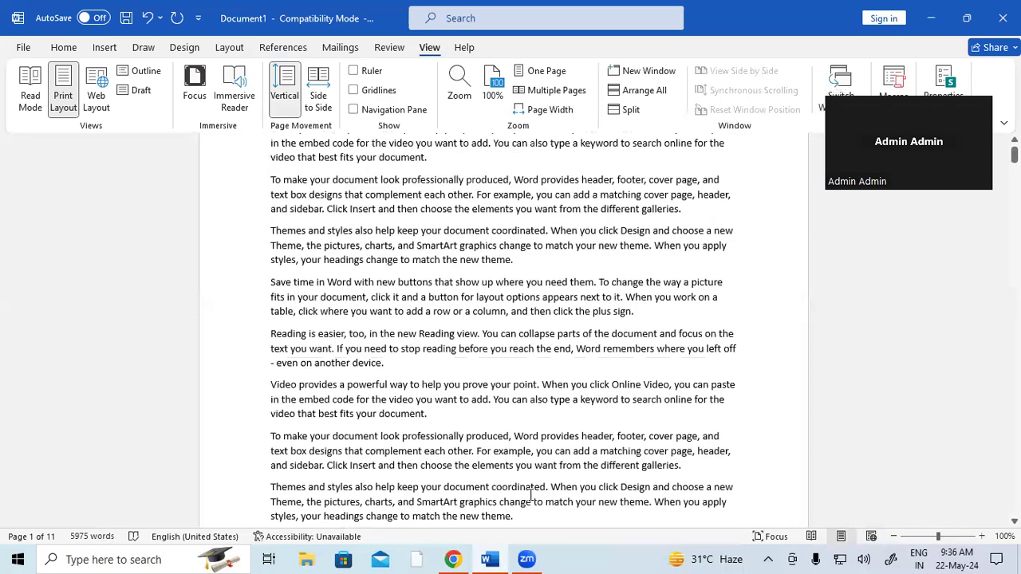
scroll(421, 311, "up", 15)
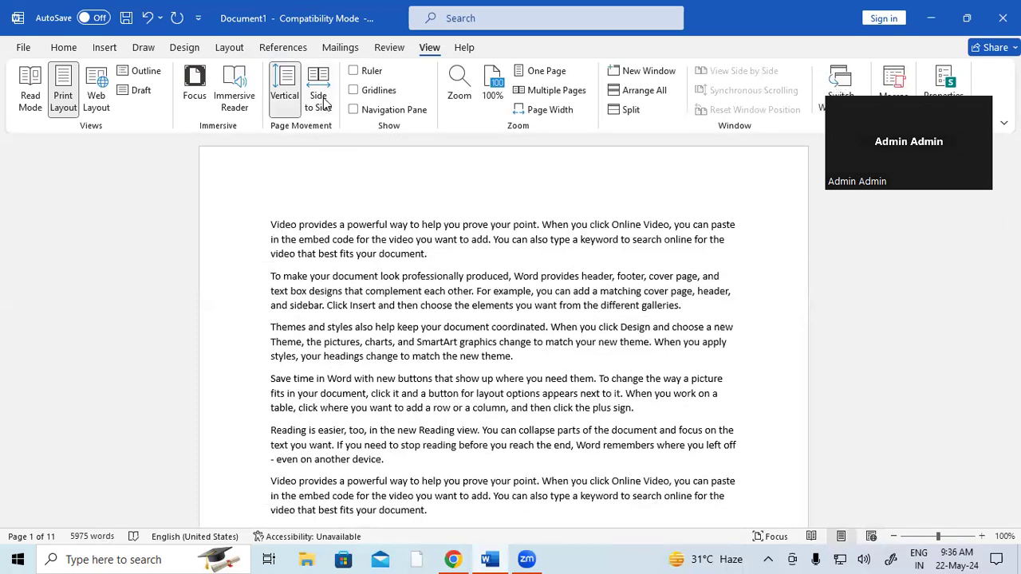
left_click(323, 102)
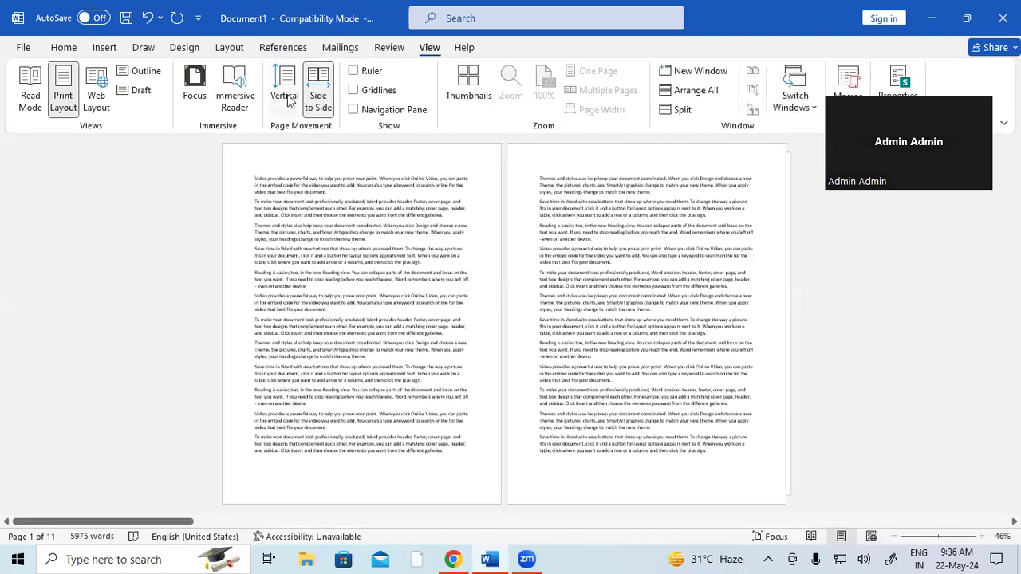
left_click(287, 99)
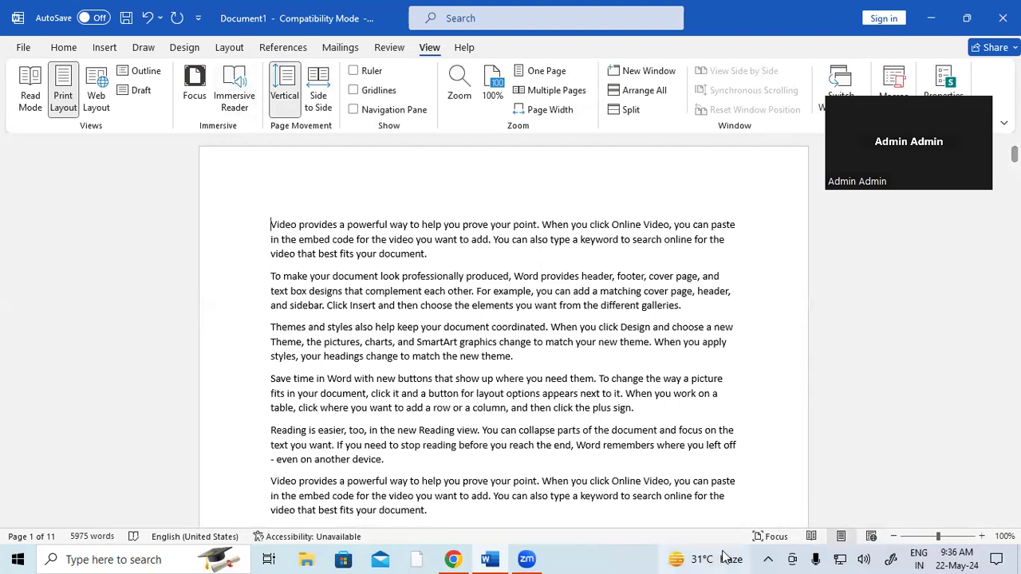
Toggle the ruler on and off, turn on gridlines, and scroll down the page
left_click(360, 75)
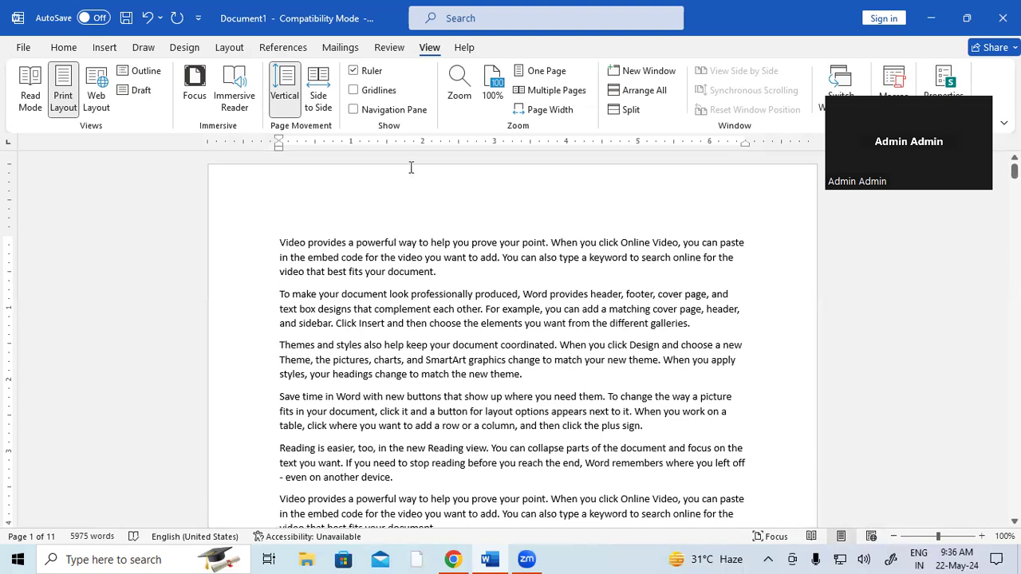
left_click(371, 74)
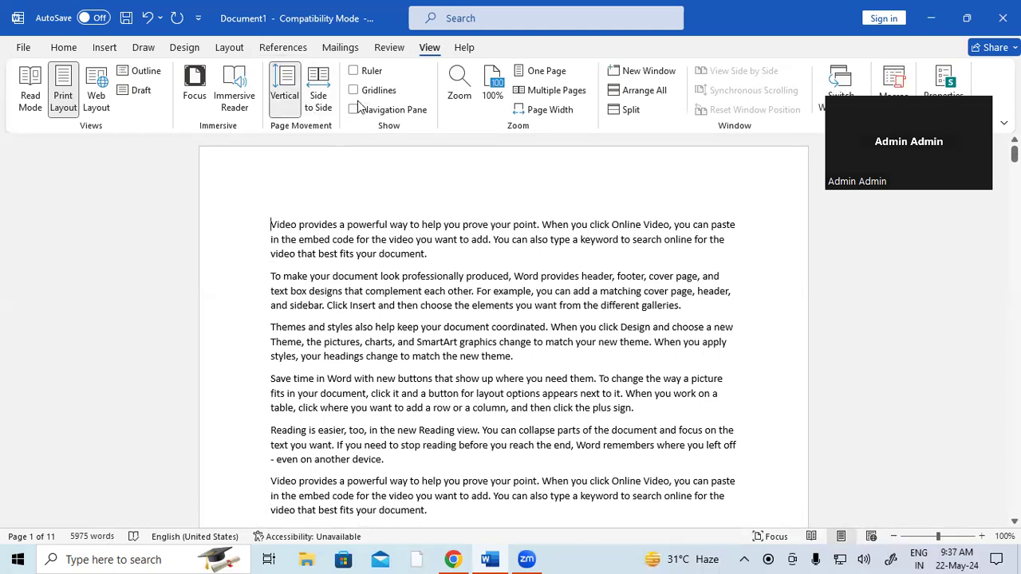
left_click(367, 94)
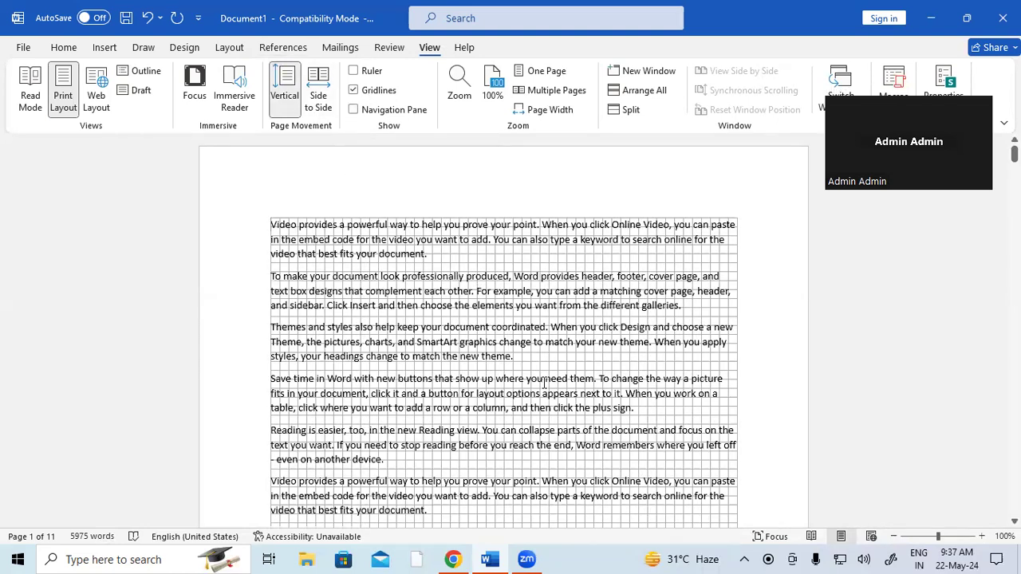
scroll(545, 383, "down", 2)
scroll(545, 383, "down", 1)
scroll(545, 383, "down", 9)
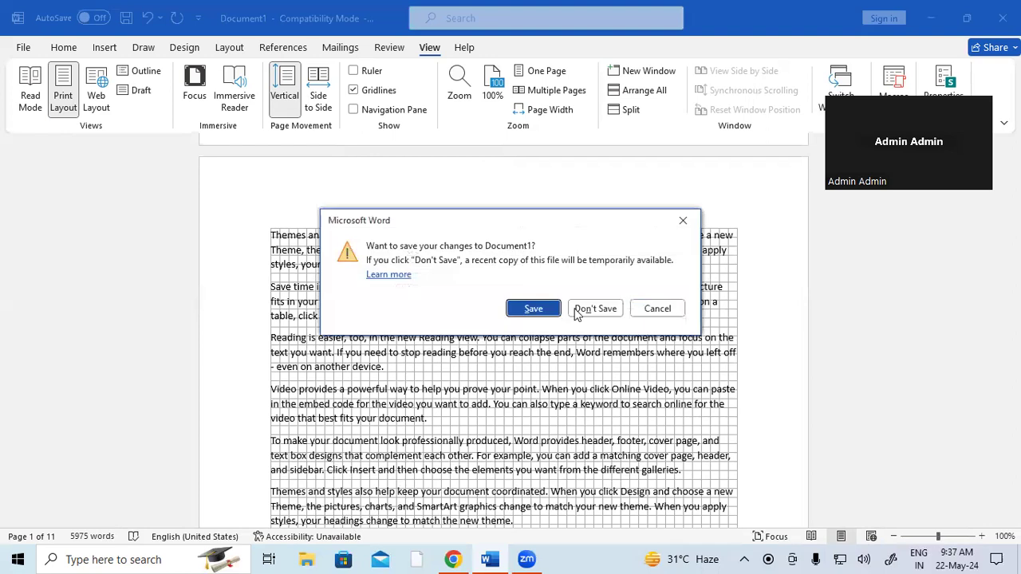
Close Document1 without saving, relaunch Word via Win+R, and create a blank document
left_click(608, 311)
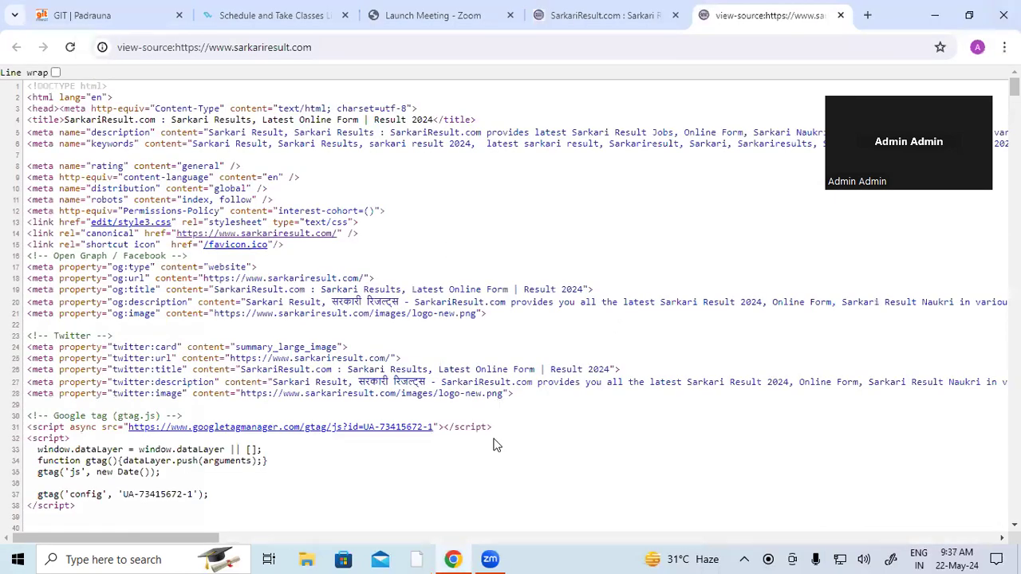
key("super+r")
key("Return")
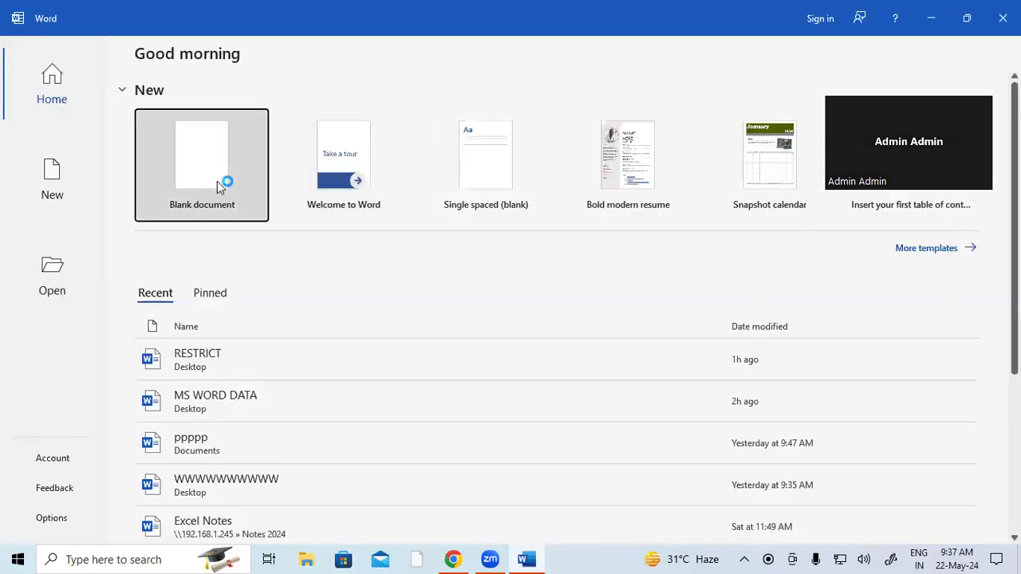
left_click(217, 182)
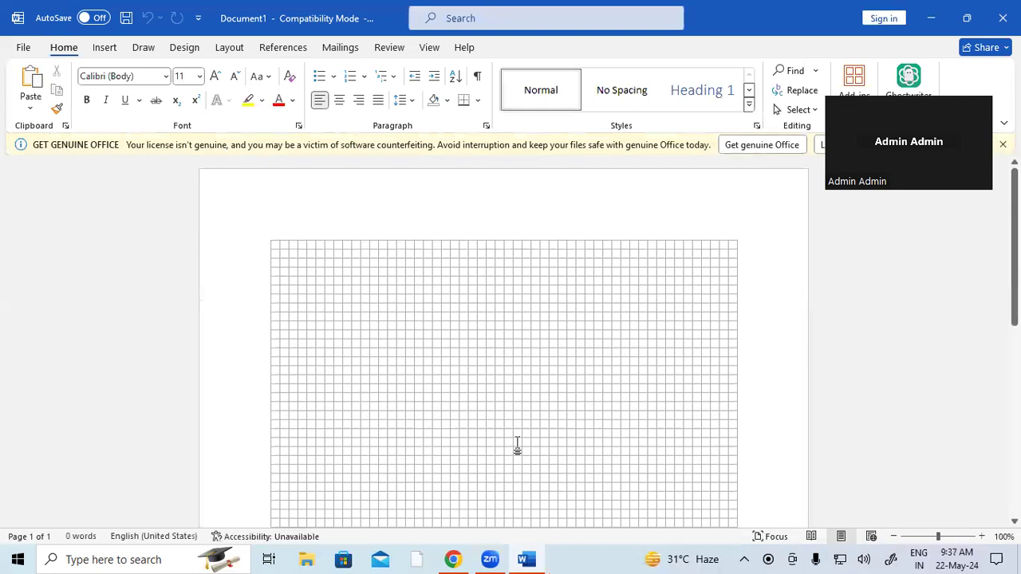
Turn off gridlines and insert five sample paragraphs with =RAND()
left_click(430, 49)
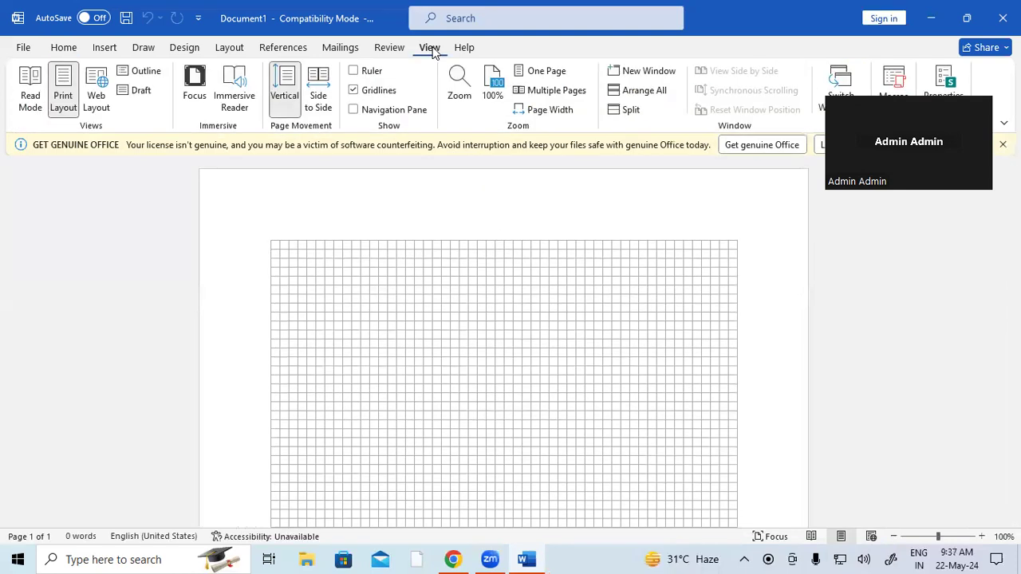
left_click(379, 93)
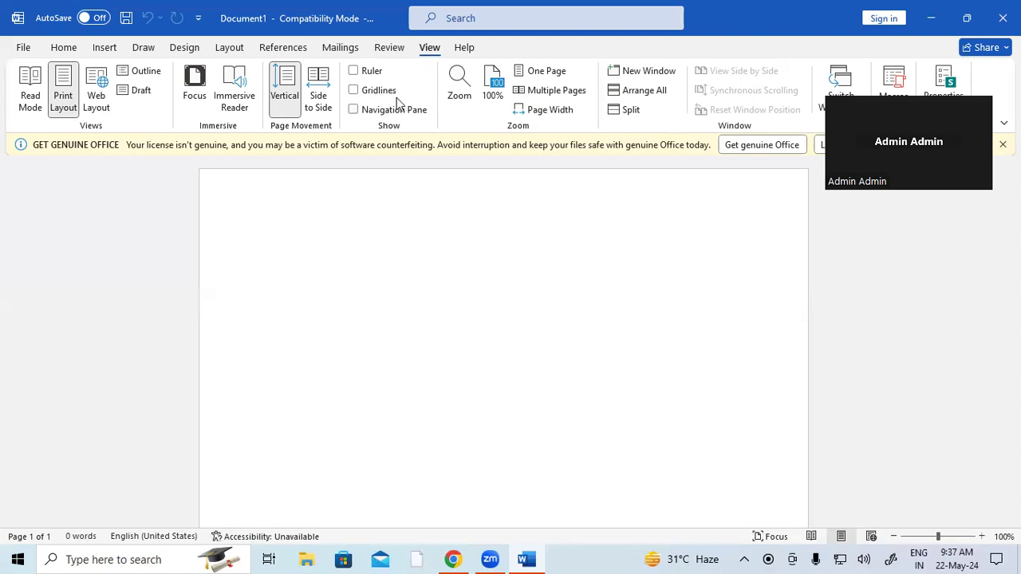
type("=RAND()")
key("Return")
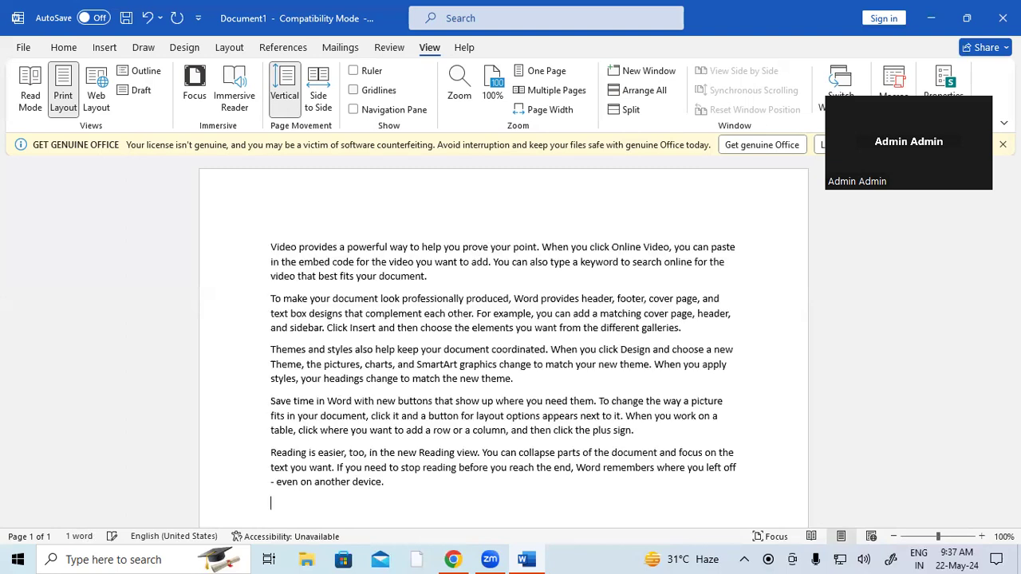
Copy all the sample text and paste it below to lengthen the document, scrolling back up
key("ctrl+a")
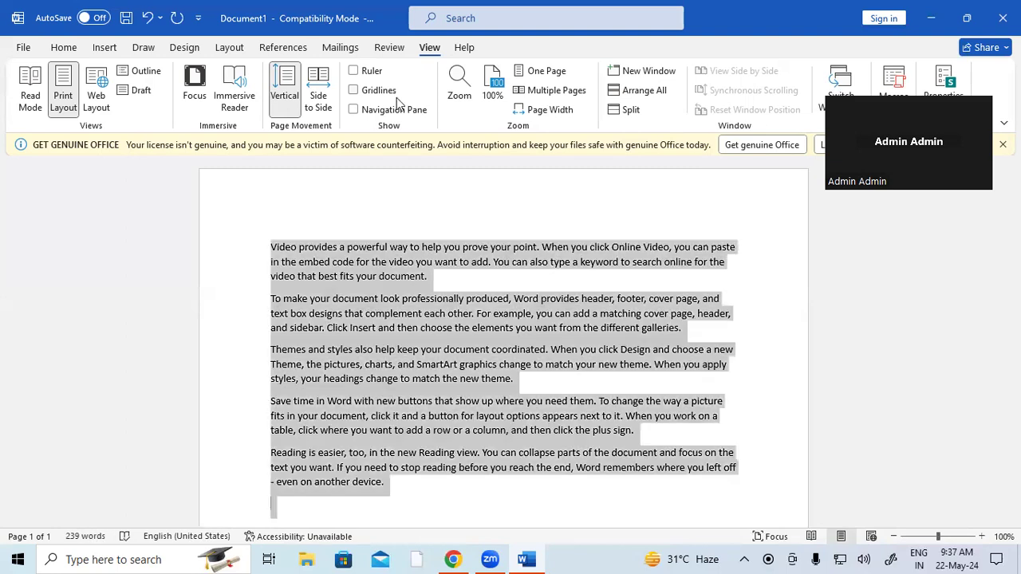
key("Down")
key("Return")
key("Return")
key("Return")
scroll(412, 303, "up", 5)
scroll(413, 303, "up", 5)
scroll(413, 303, "up", 5)
scroll(414, 303, "up", 5)
scroll(414, 303, "up", 5)
scroll(414, 303, "up", 3)
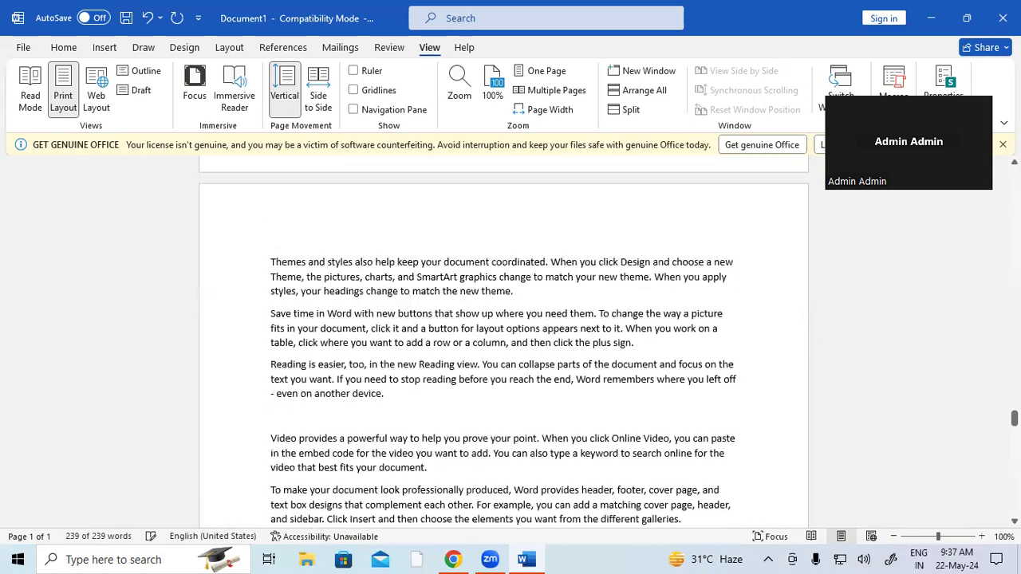
left_click_drag(1014, 419, 1013, 174)
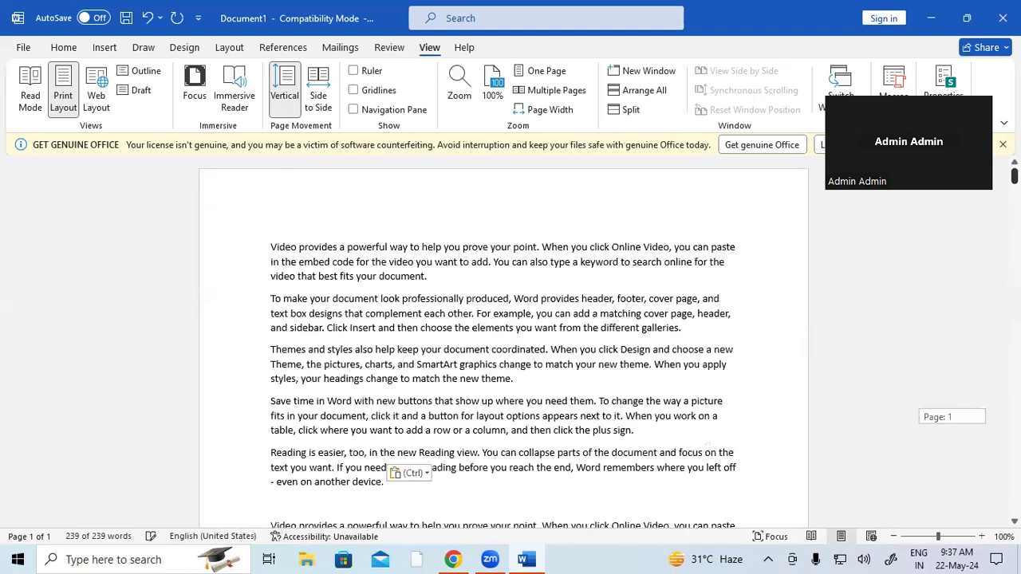
Search 'DOCUMENT' in the Navigation Pane, browse its 100 results and page thumbnails, then close it
left_click(387, 110)
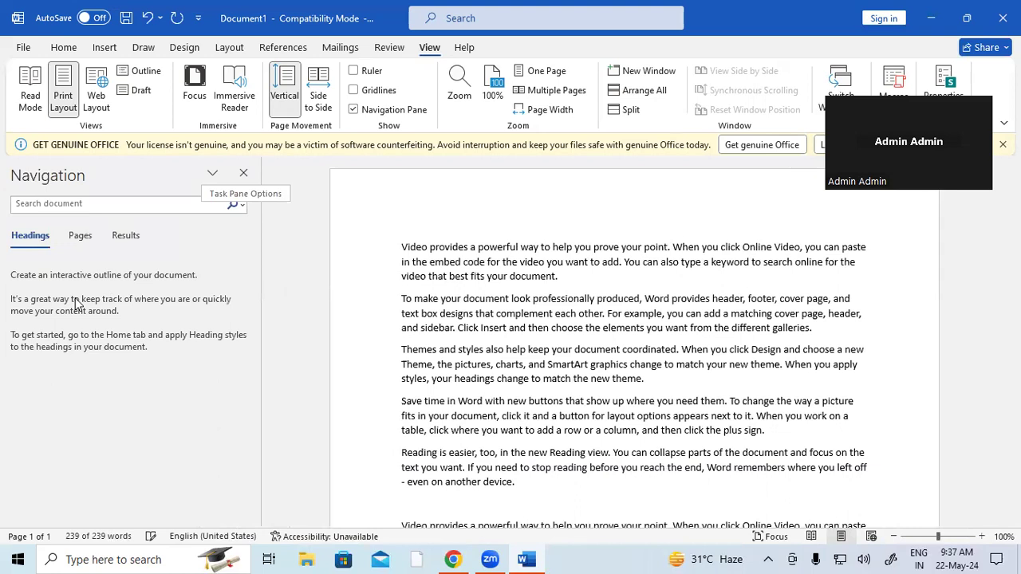
left_click(92, 204)
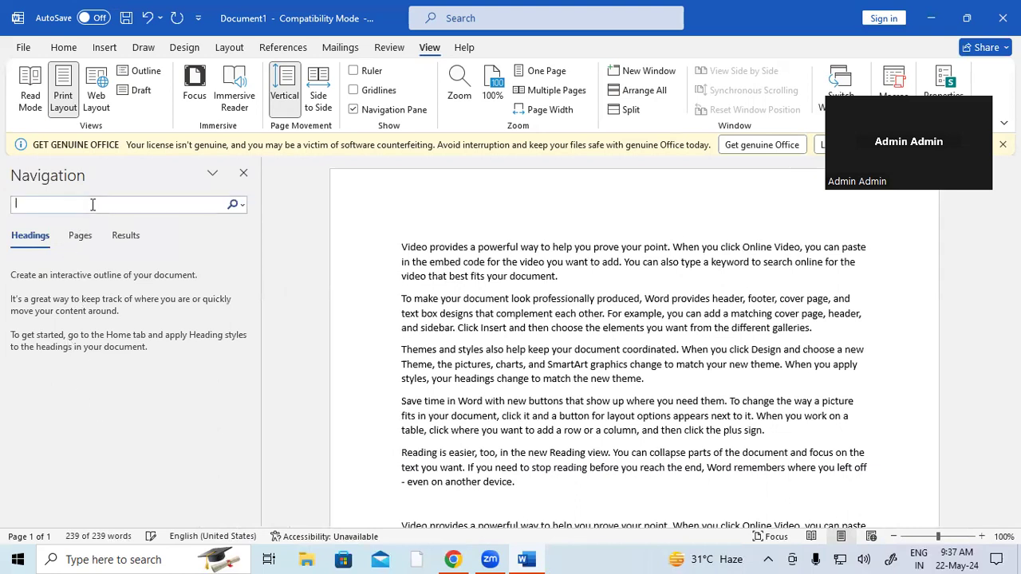
type("DOCUMENT")
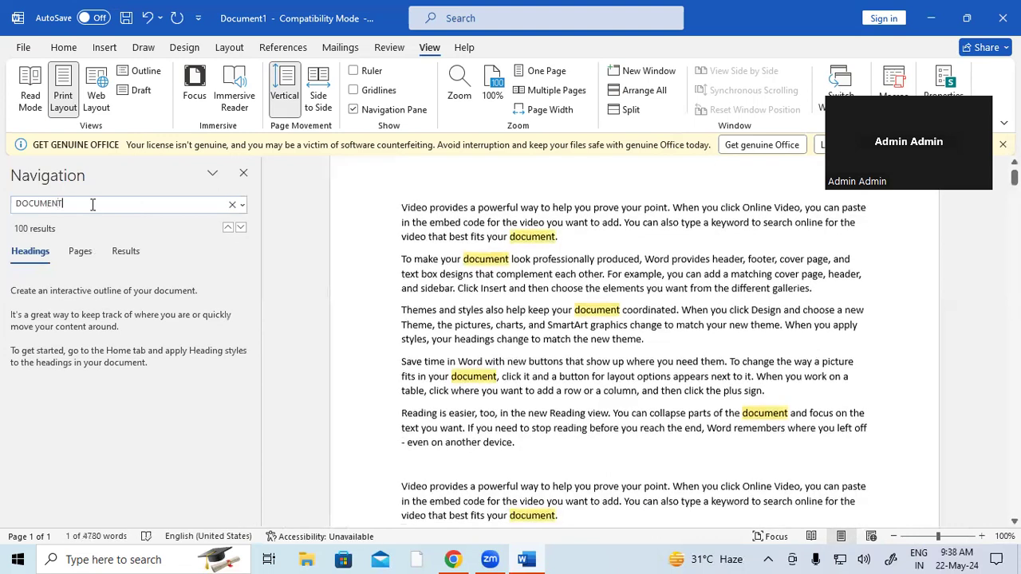
left_click(125, 251)
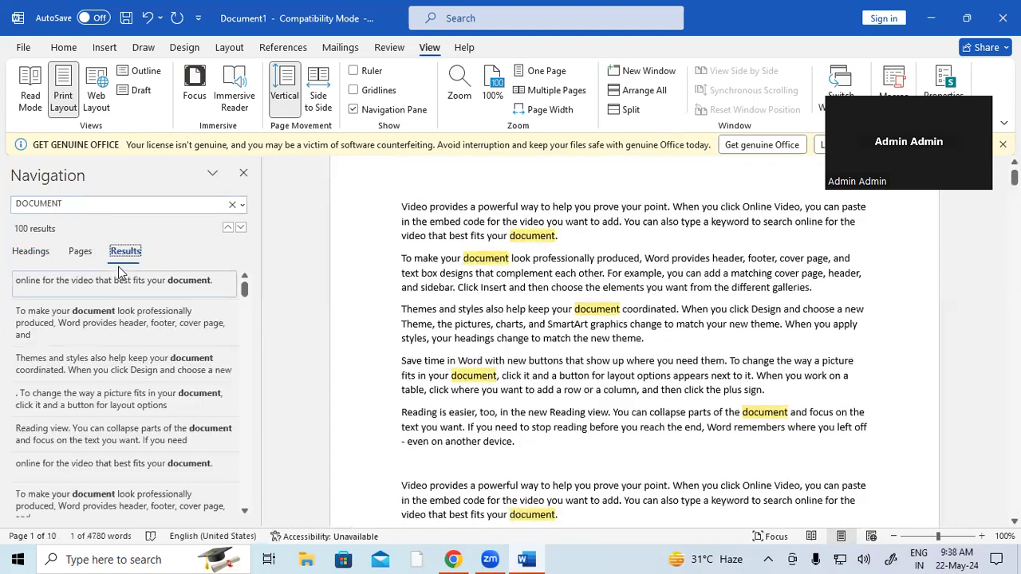
scroll(159, 375, "down", 2)
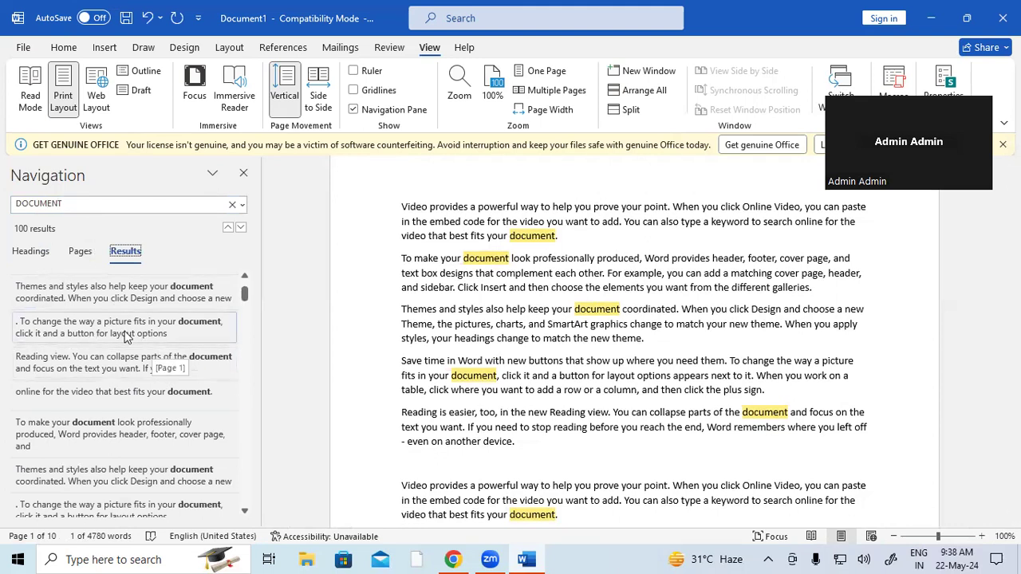
left_click(80, 251)
scroll(157, 431, "down", 1)
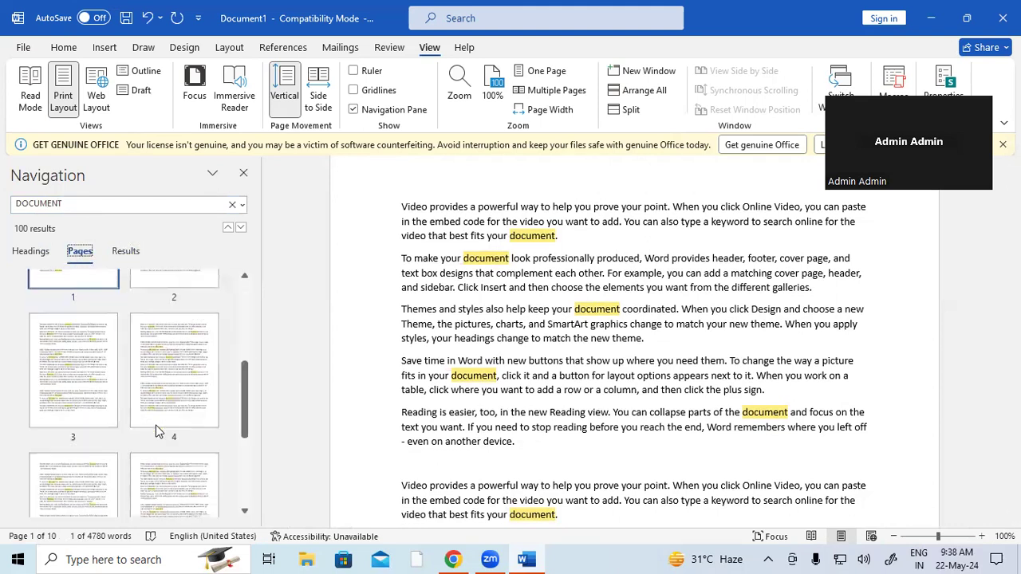
scroll(158, 432, "down", 5)
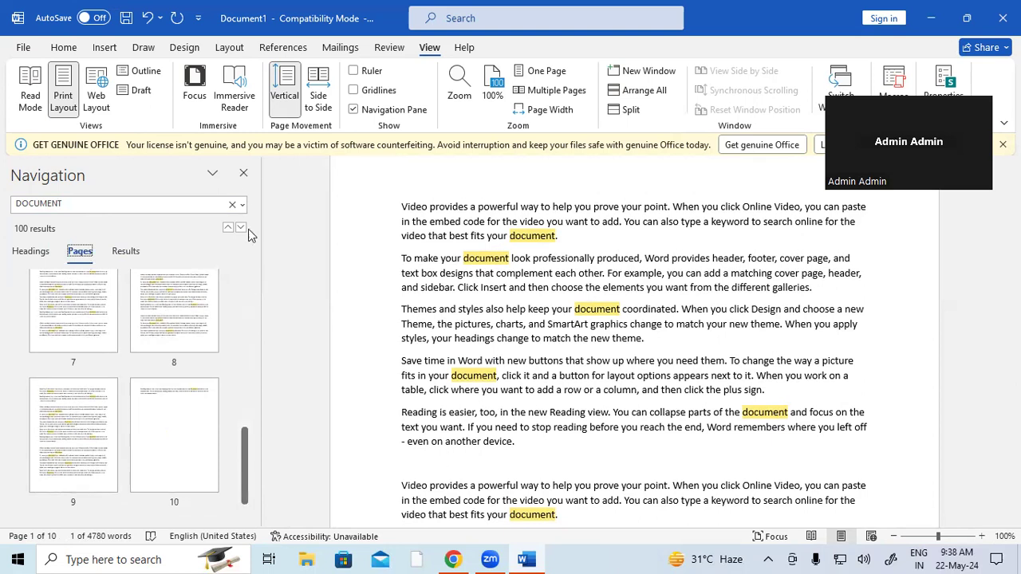
left_click(243, 180)
key("ctrl+v")
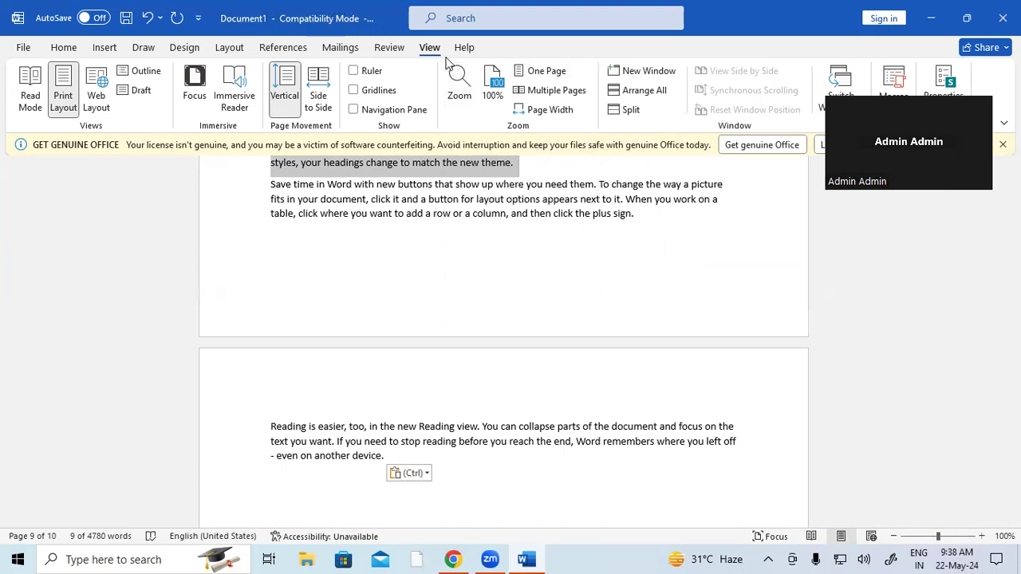
left_click(459, 89)
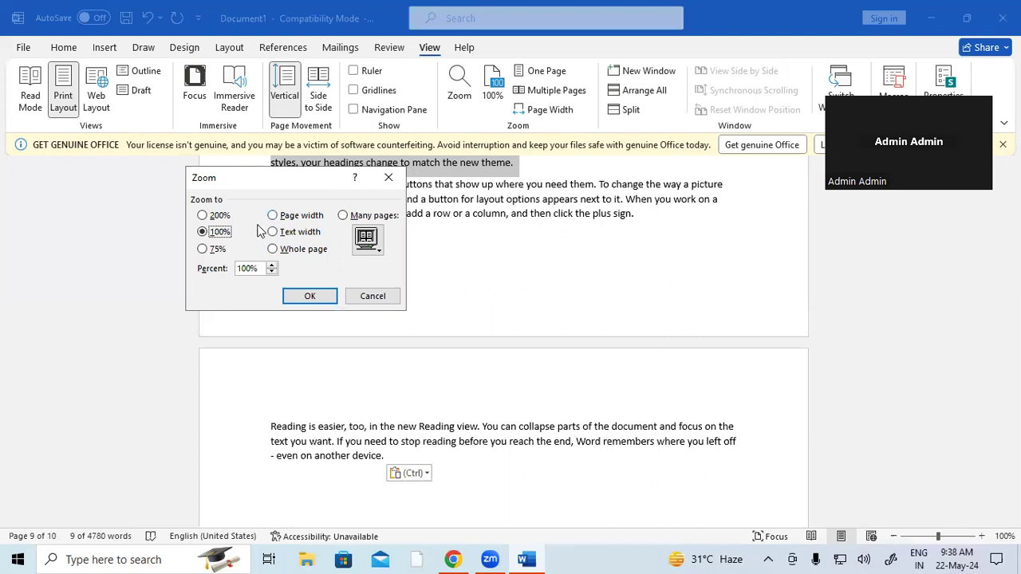
left_click(217, 215)
left_click(316, 298)
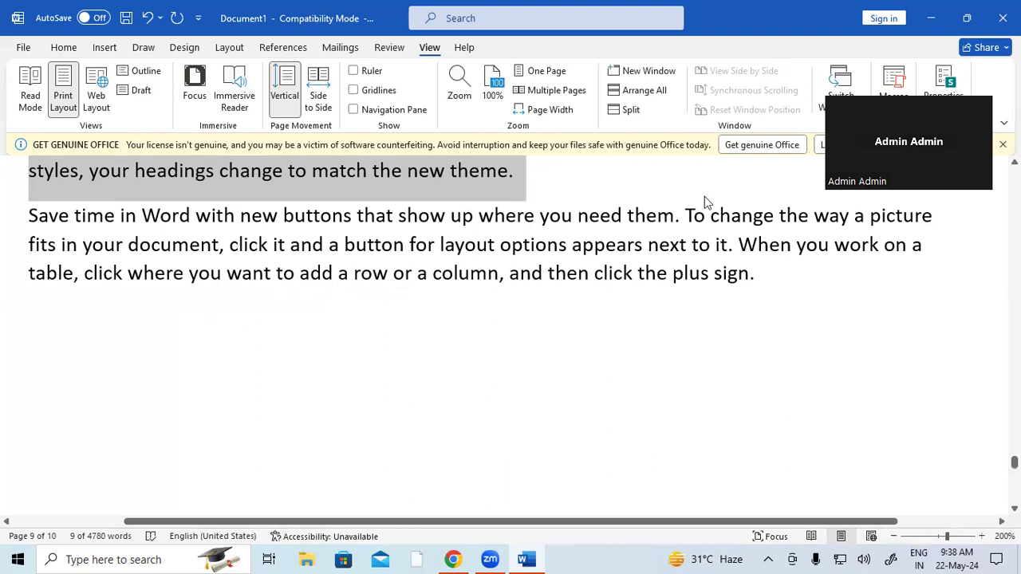
left_click(981, 536)
left_click(981, 536)
left_click(981, 536)
left_click(981, 539)
left_click(981, 539)
left_click(981, 539)
left_click(981, 539)
left_click(982, 539)
left_click(981, 539)
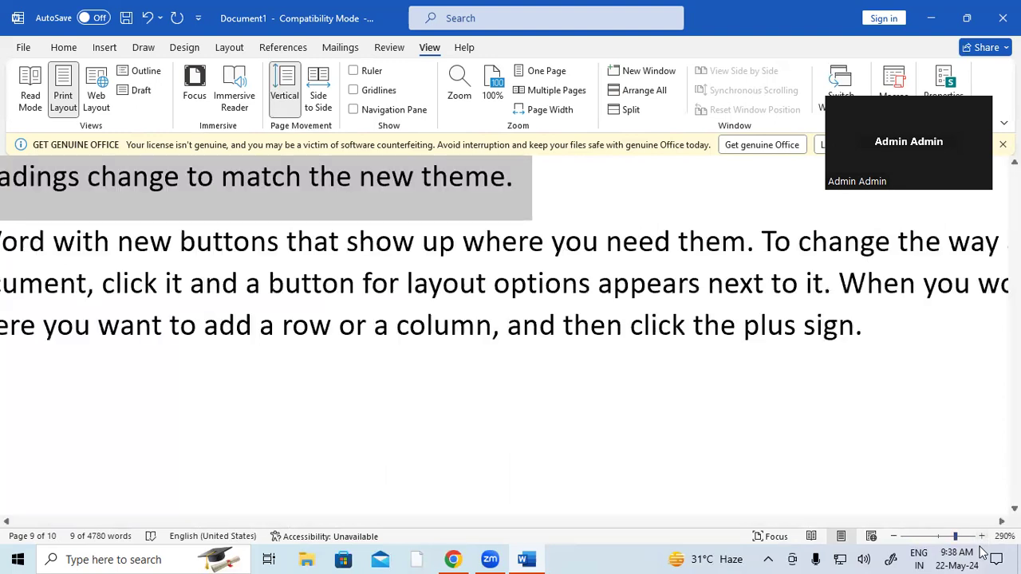
left_click(982, 549)
left_click(982, 549)
left_click(982, 549)
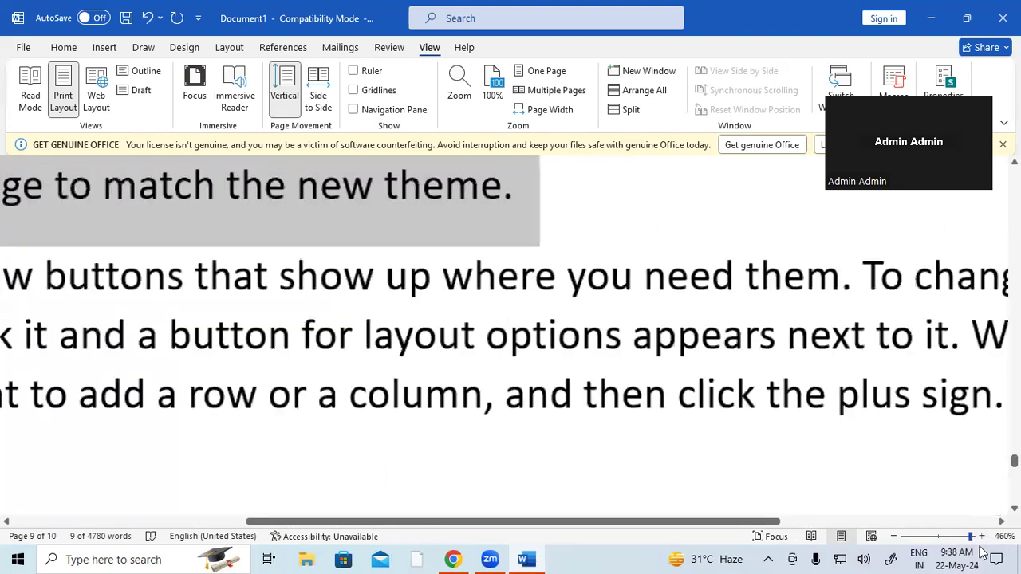
left_click(982, 549)
left_click(982, 549)
left_click(982, 549)
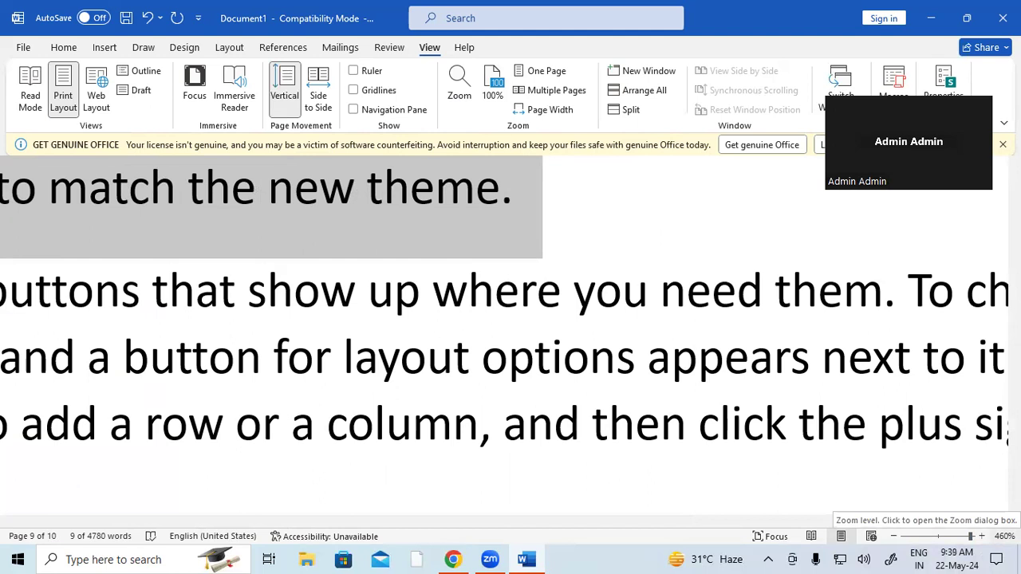
left_click(487, 81)
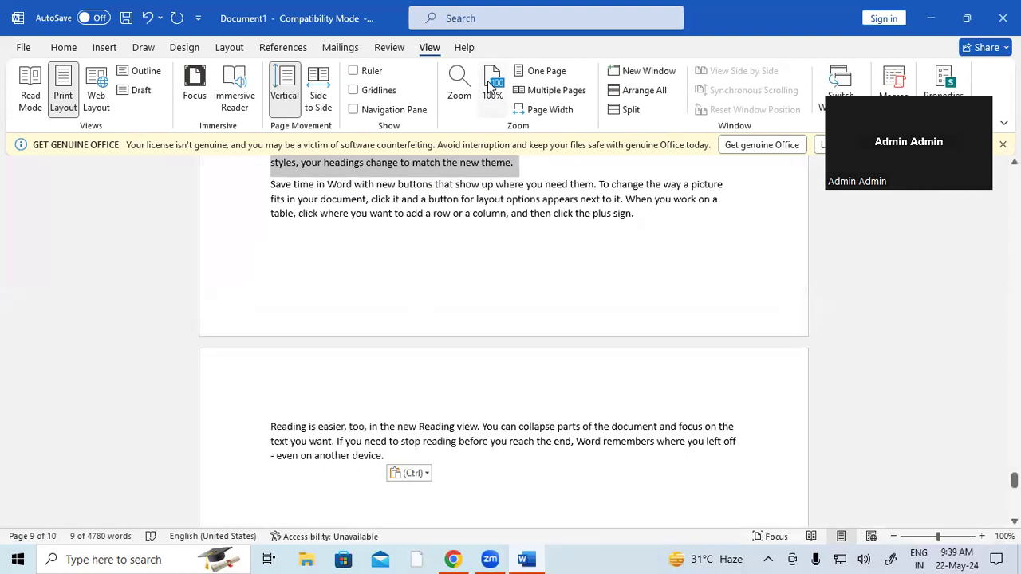
Fit one page in the window, paste more sample text, then show Multiple Pages
left_click(543, 75)
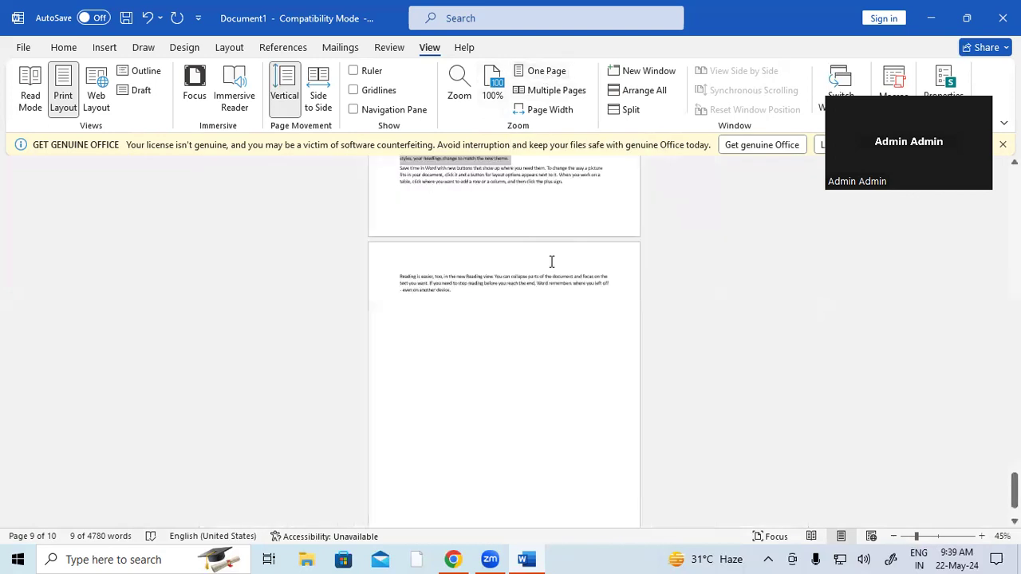
key("ctrl+v")
key("ctrl+v")
key("ctrl+v")
key("ctrl+v")
scroll(551, 261, "up", 10)
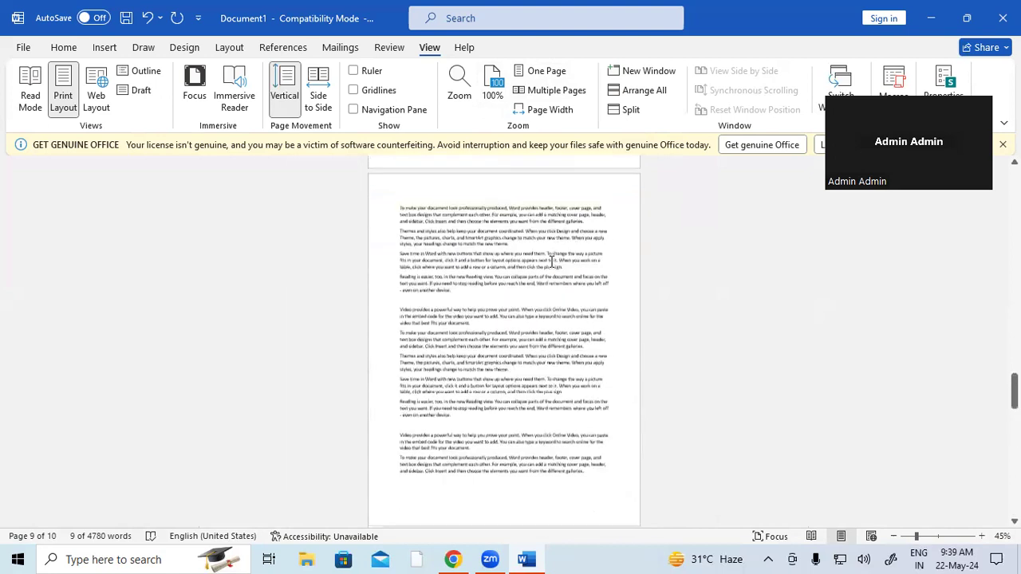
left_click(571, 90)
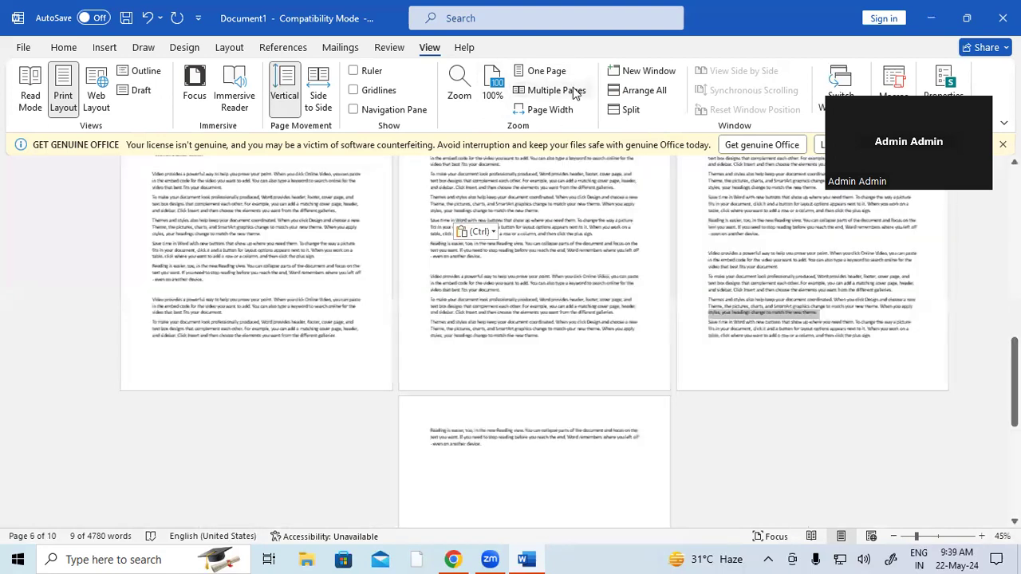
scroll(568, 354, "up", 3)
scroll(568, 354, "up", 3)
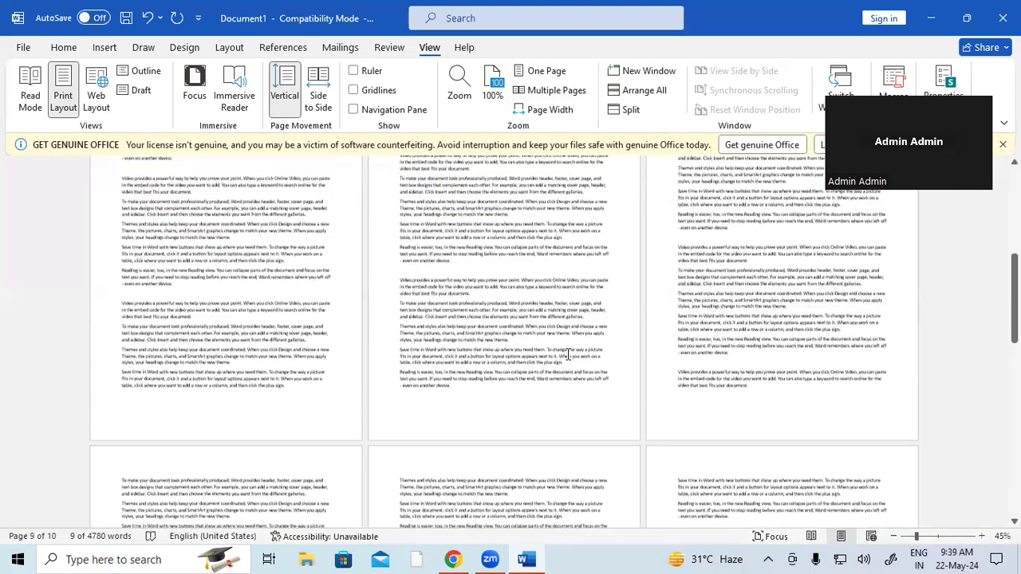
scroll(568, 354, "up", 3)
scroll(568, 355, "up", 3)
scroll(568, 354, "up", 5)
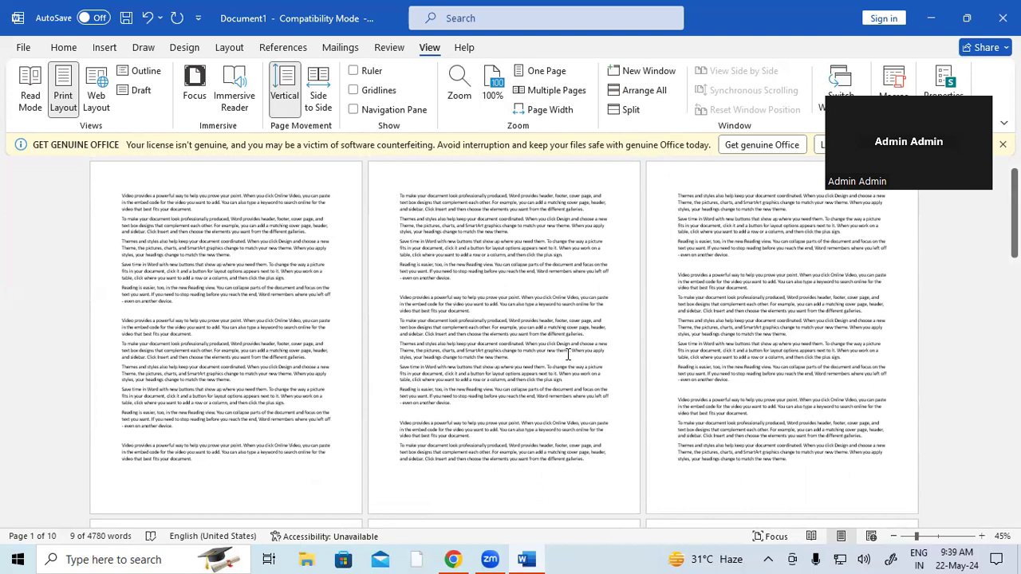
Alternate between Page Width and Multiple Pages views, then reset zoom to 100%
left_click(559, 112)
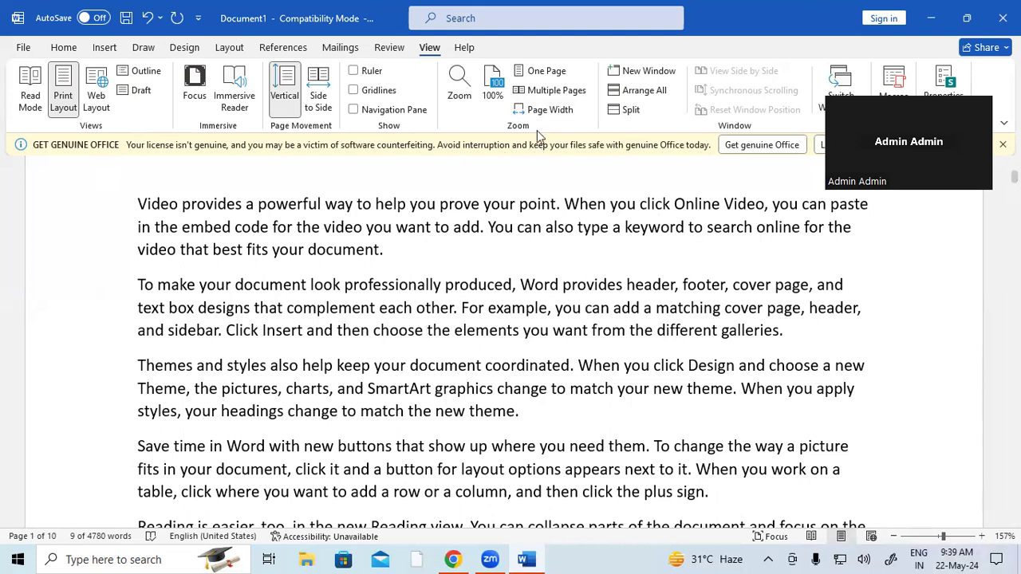
left_click(546, 90)
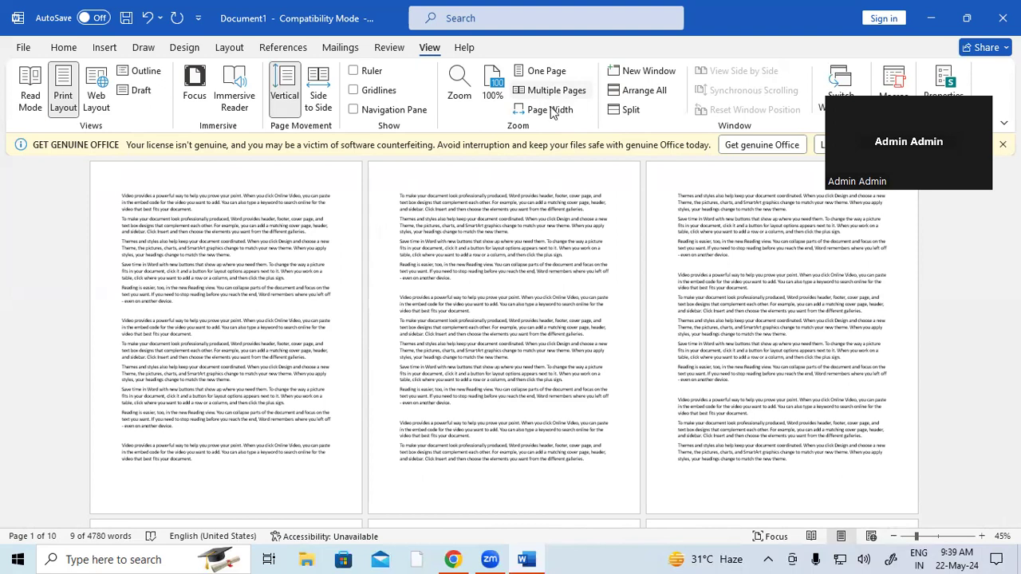
left_click(550, 111)
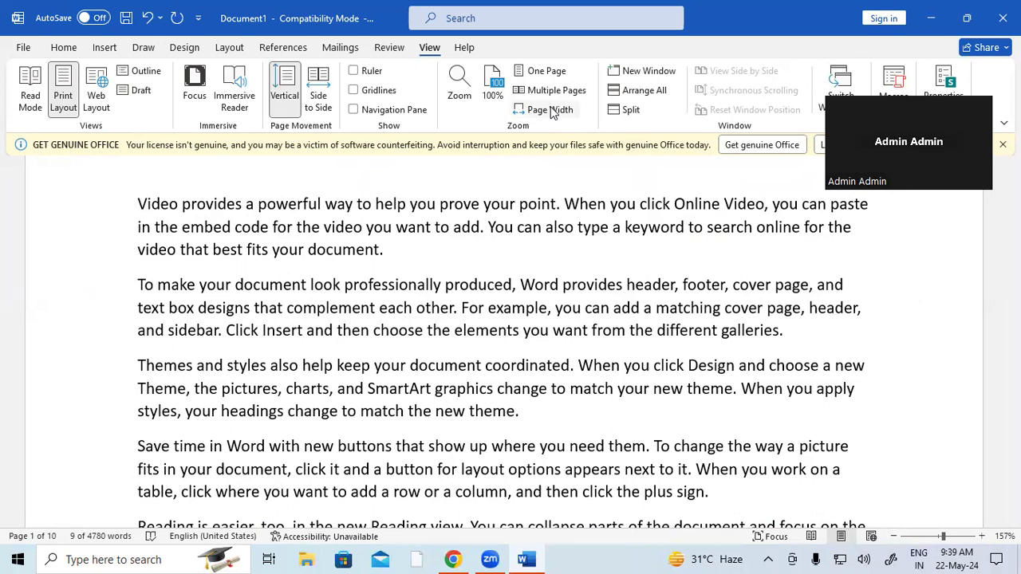
left_click(490, 90)
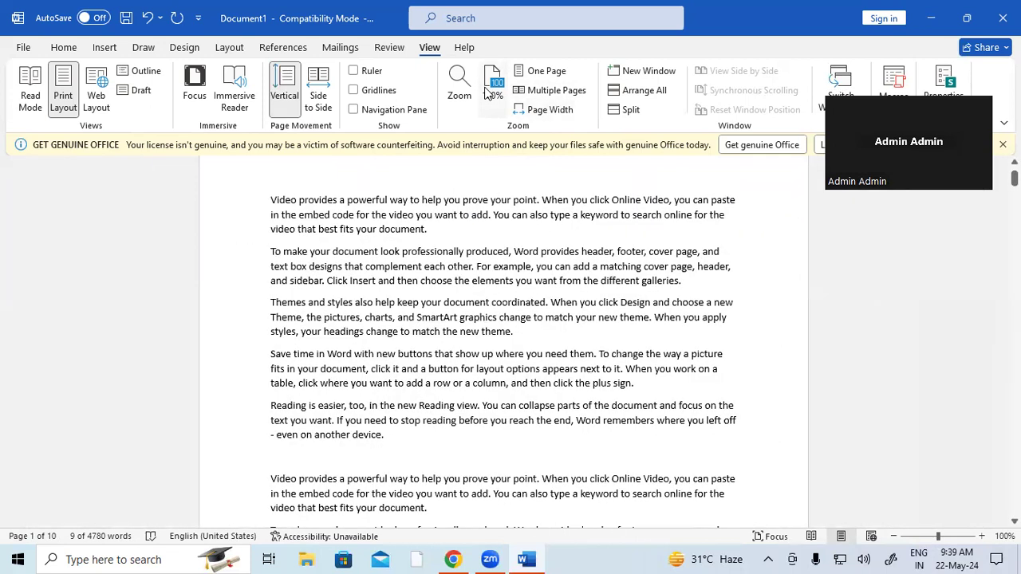
scroll(677, 223, "up", 1)
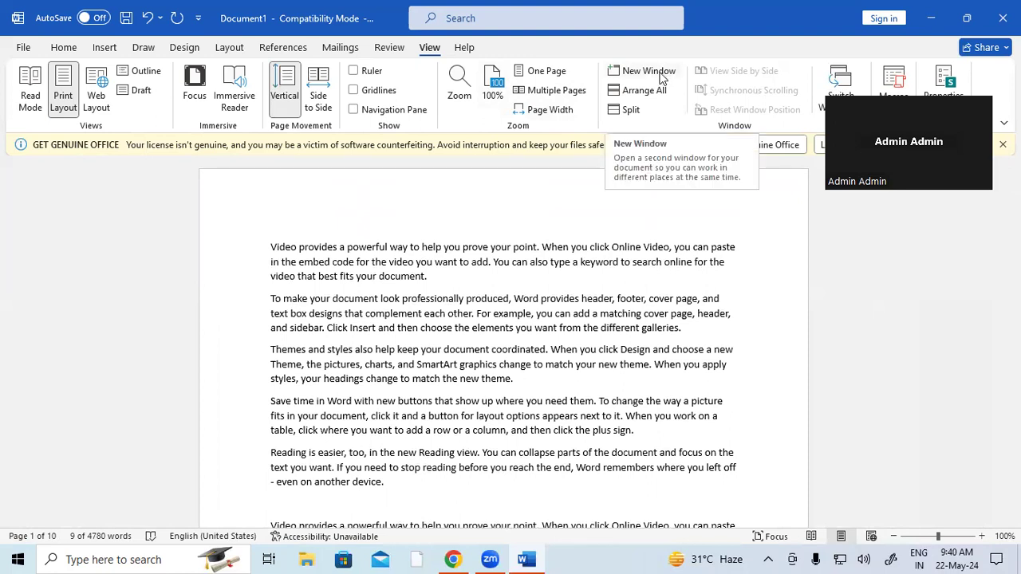
Make the first paragraph red and bold, and grow its font to 20 pt
left_click(473, 363)
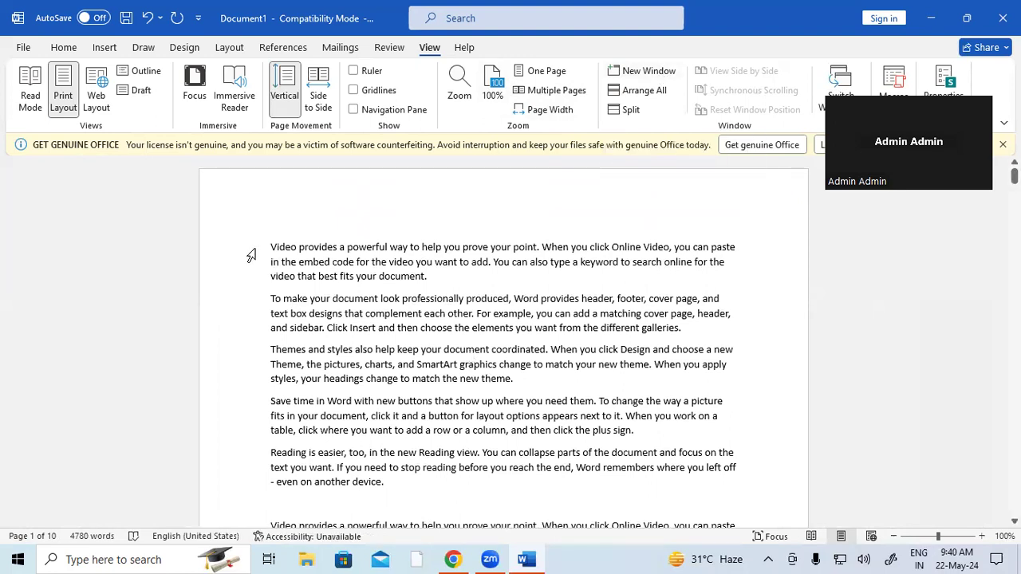
left_click_drag(271, 246, 444, 279)
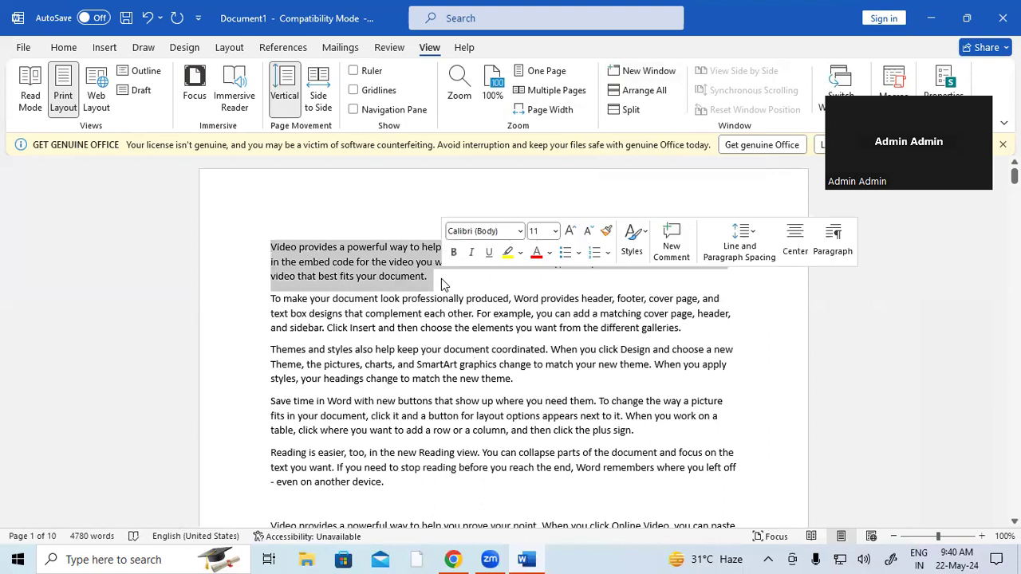
left_click(64, 47)
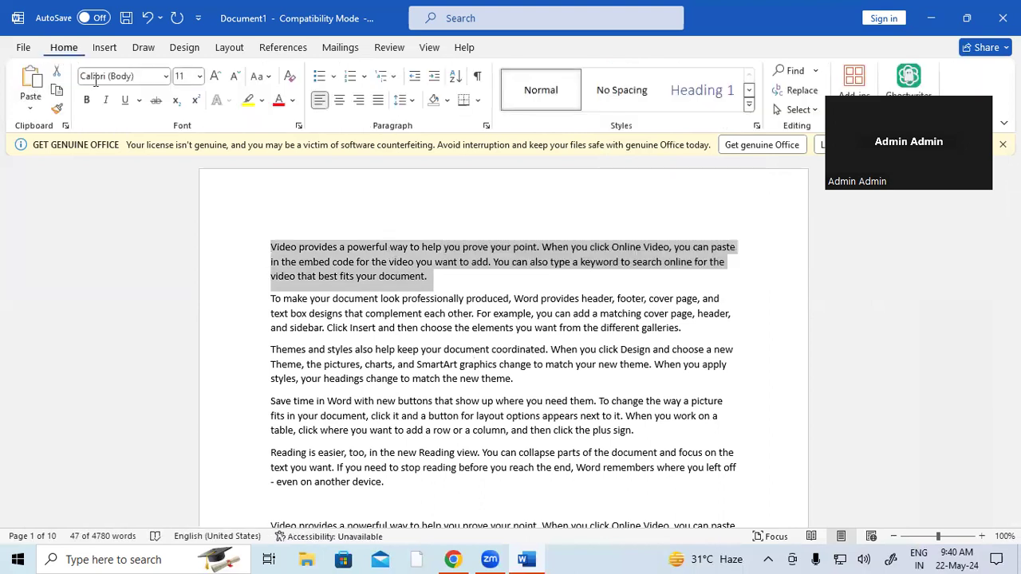
left_click(278, 104)
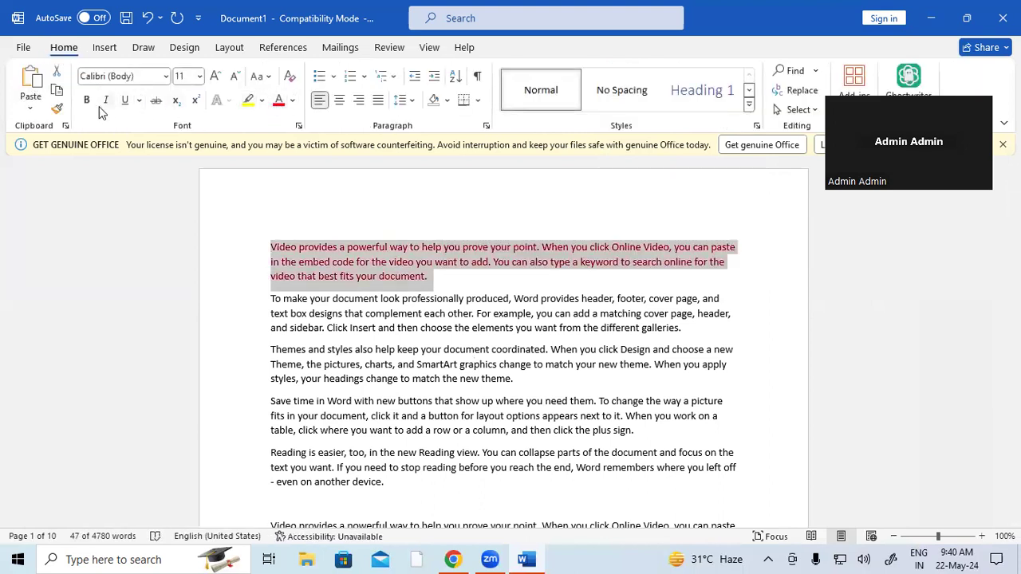
left_click(216, 76)
left_click(216, 76)
left_click(215, 75)
left_click(216, 76)
left_click(215, 75)
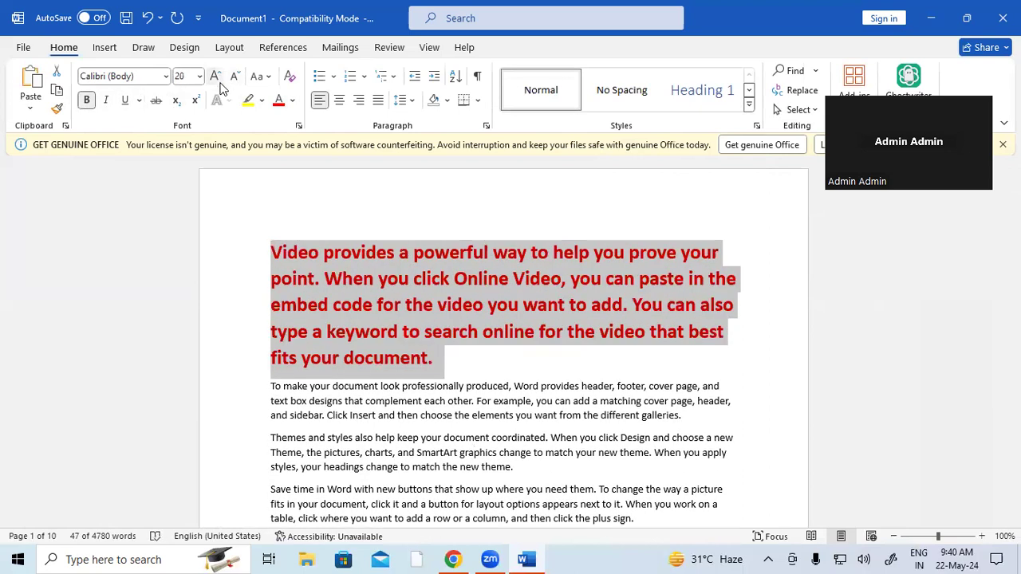
Open a second window of the document, Document1 - 2
left_click(457, 378)
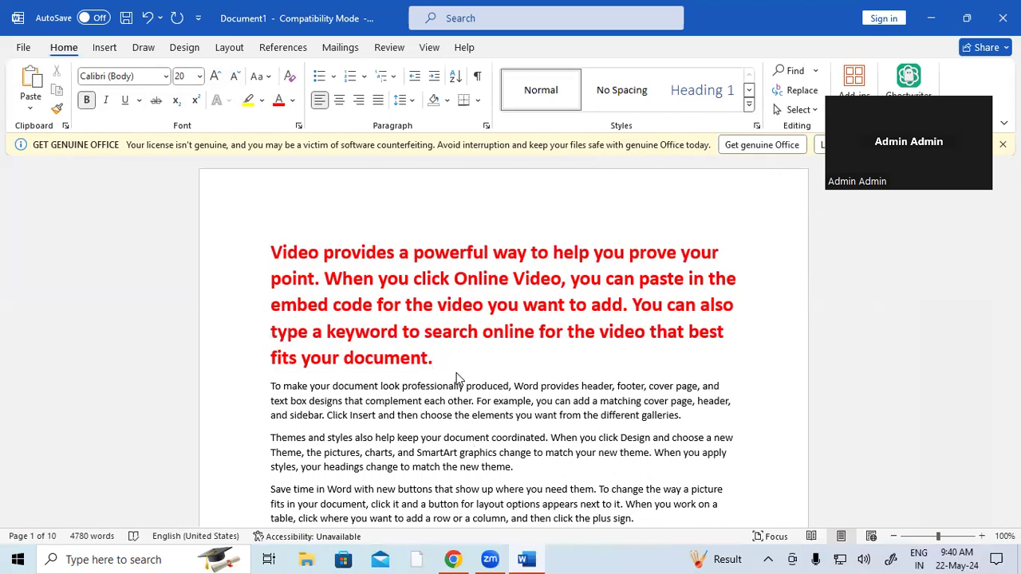
left_click(430, 48)
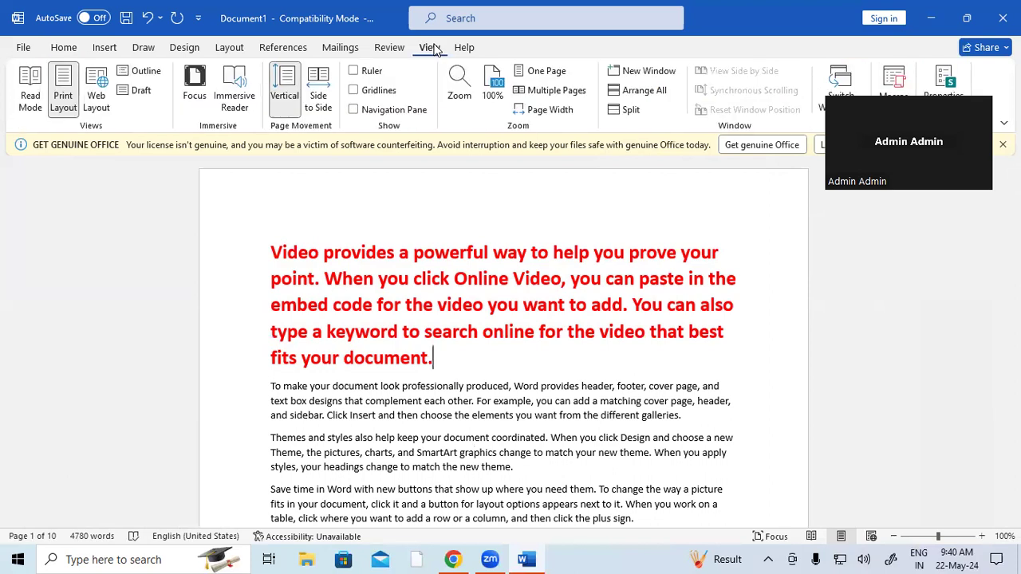
left_click(647, 74)
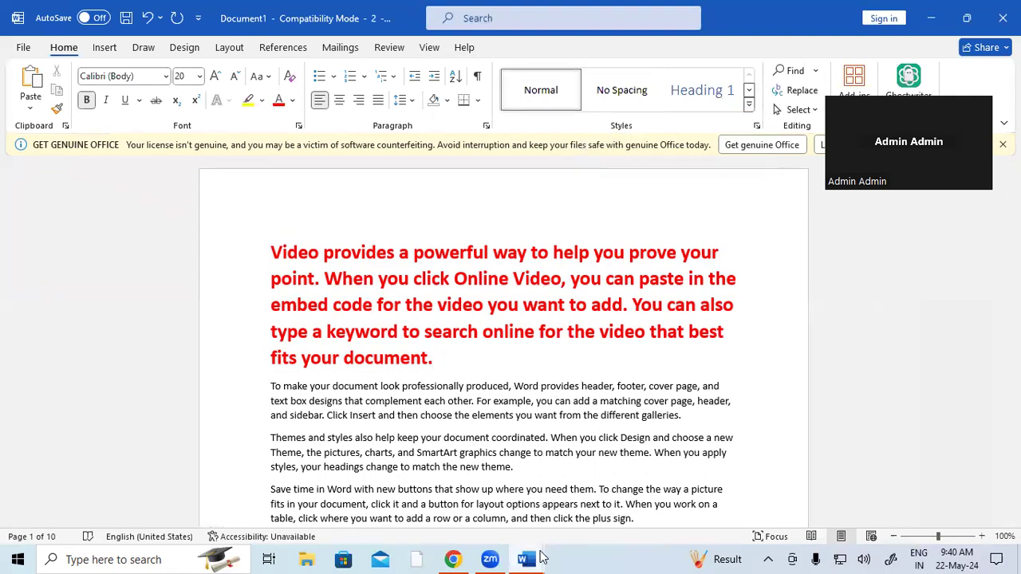
In window 1, colour the first paragraph green from 'point.' to its end
mouse_move(541, 557)
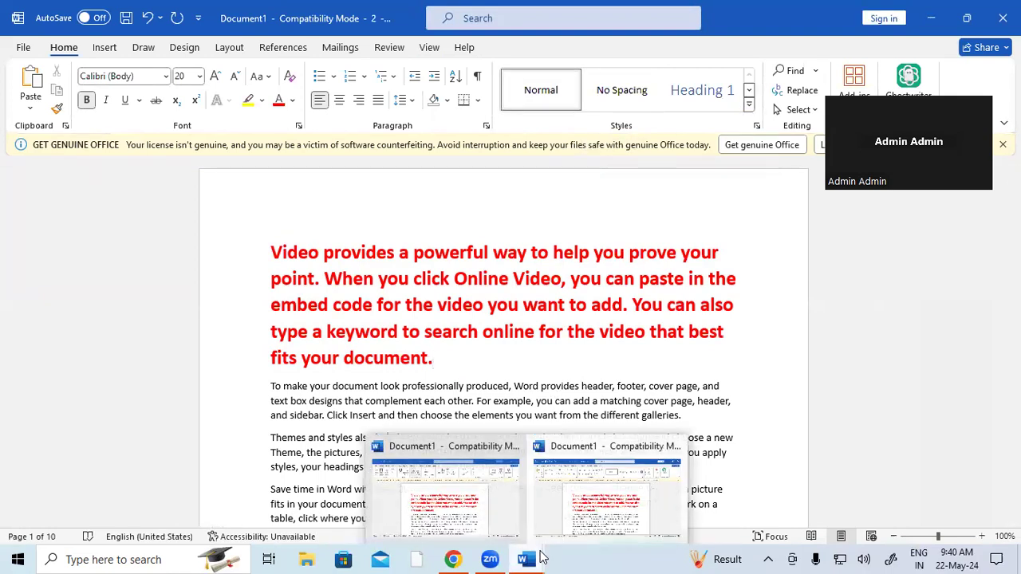
left_click(487, 488)
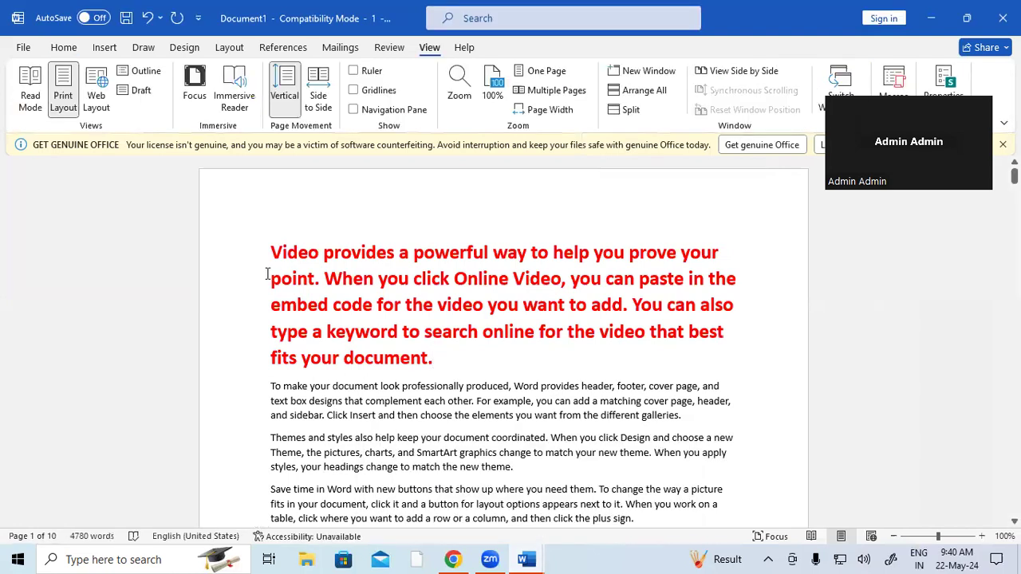
left_click_drag(269, 279, 638, 353)
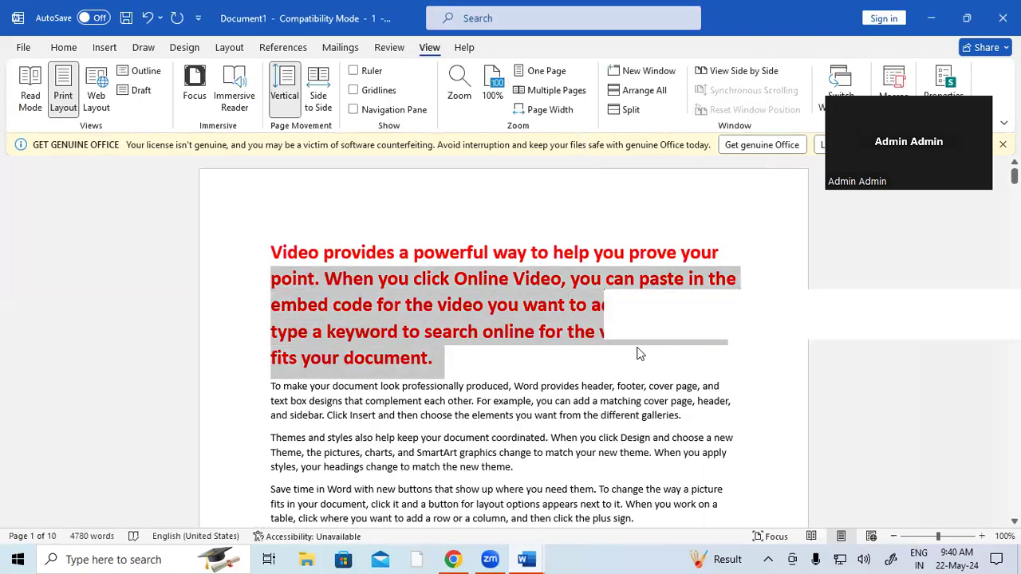
left_click(69, 48)
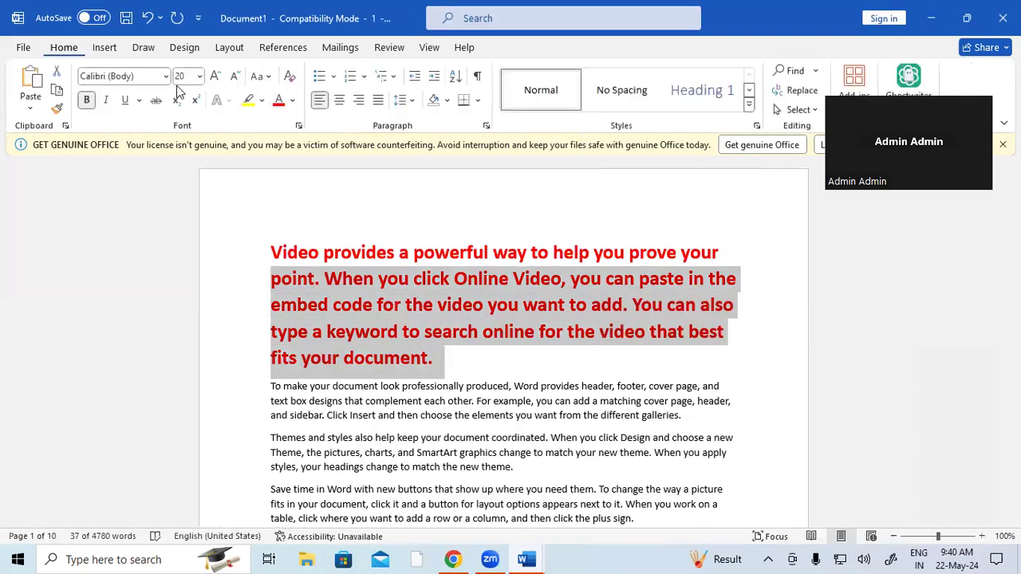
left_click(294, 101)
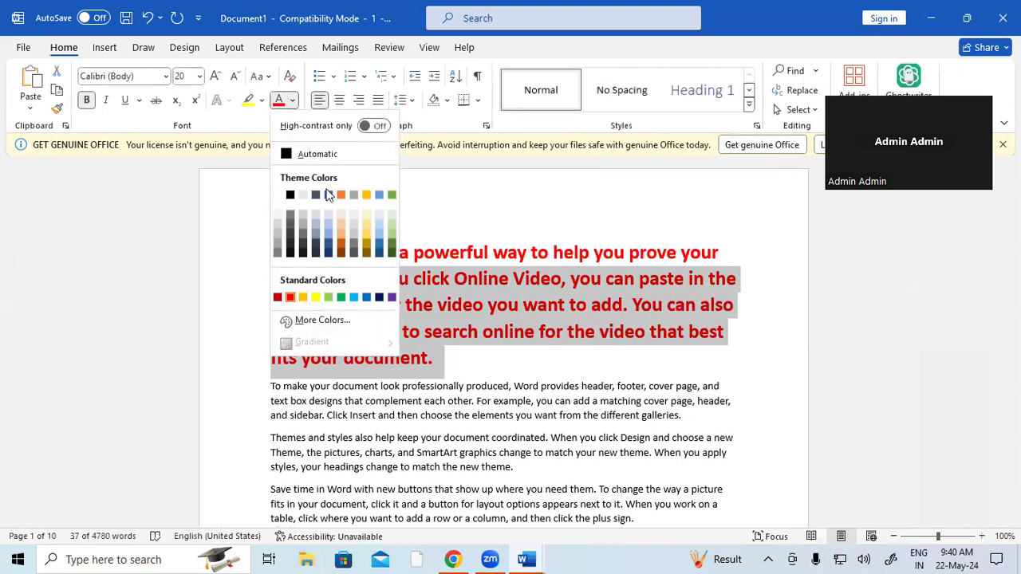
left_click(342, 297)
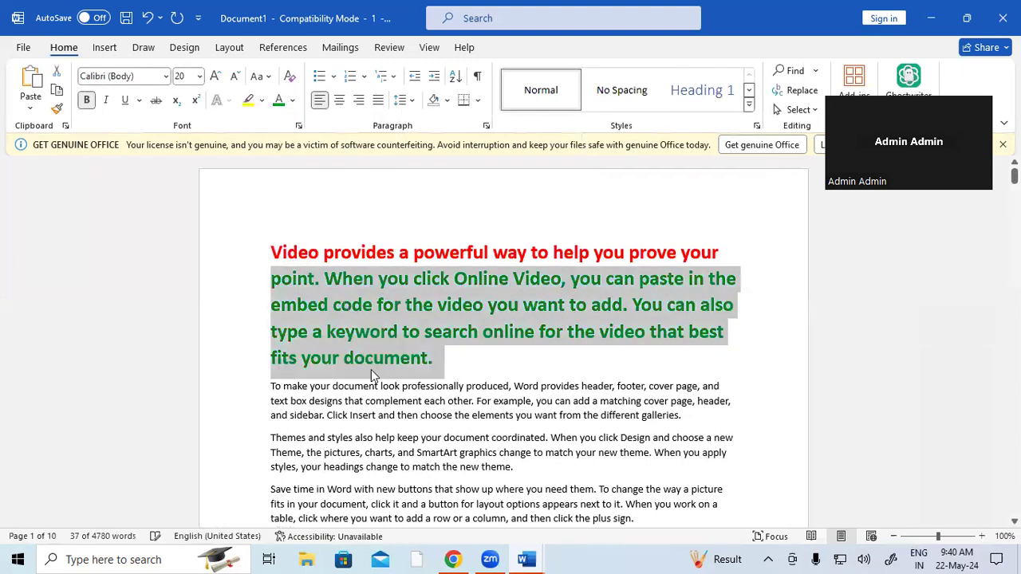
left_click(393, 440)
mouse_move(526, 559)
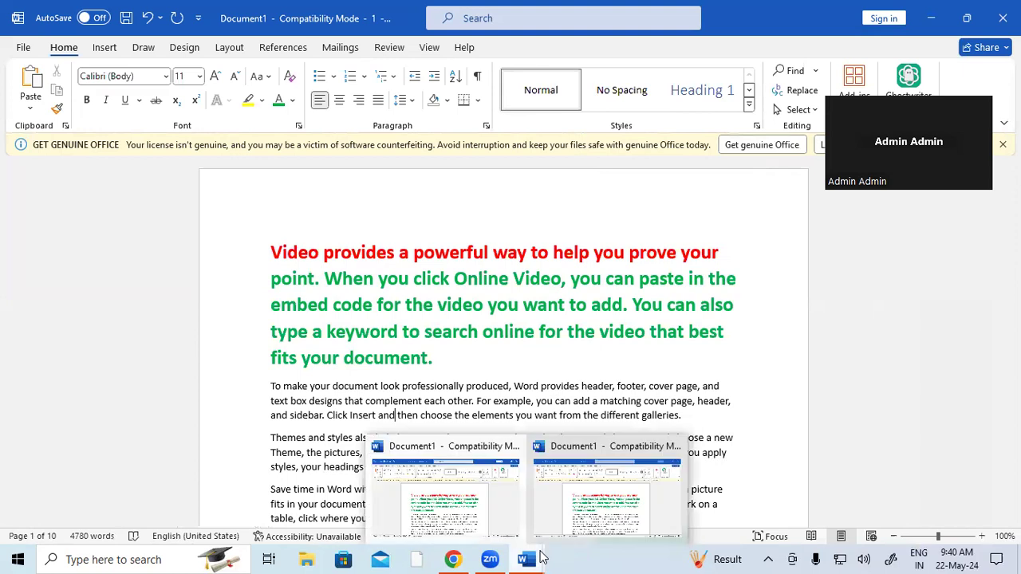
left_click(476, 312)
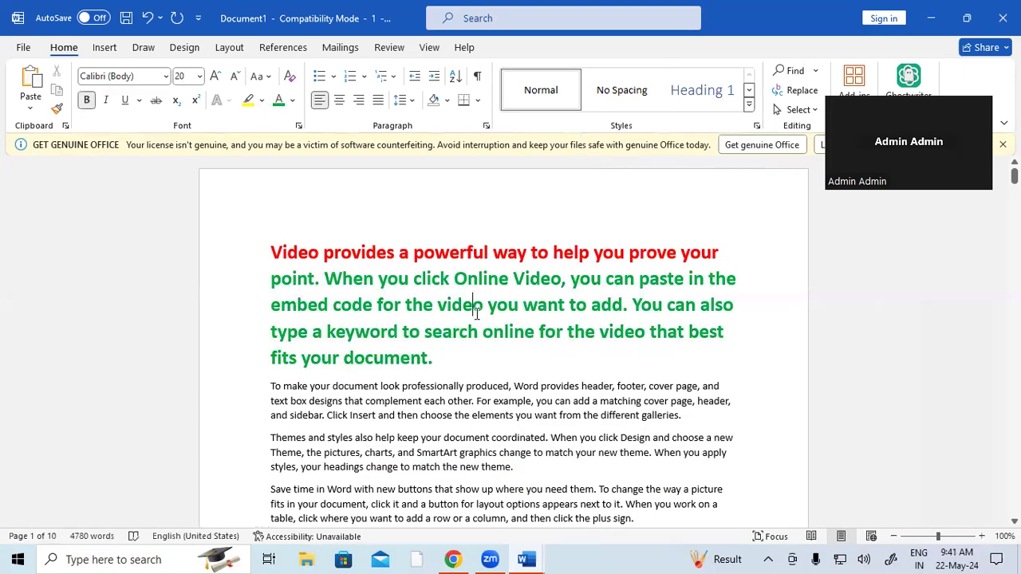
left_click(428, 50)
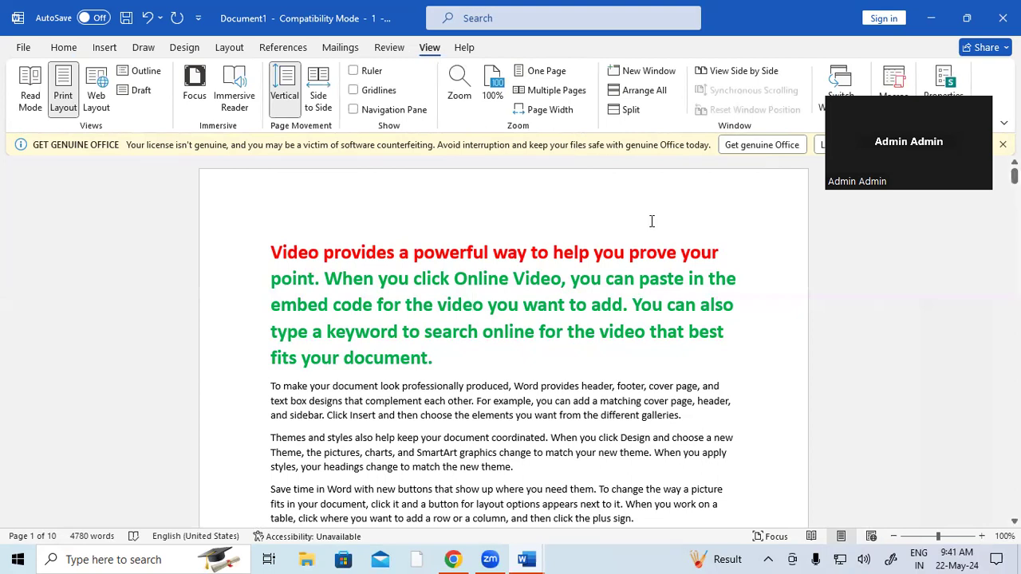
Stack both document windows top and bottom
left_click(662, 93)
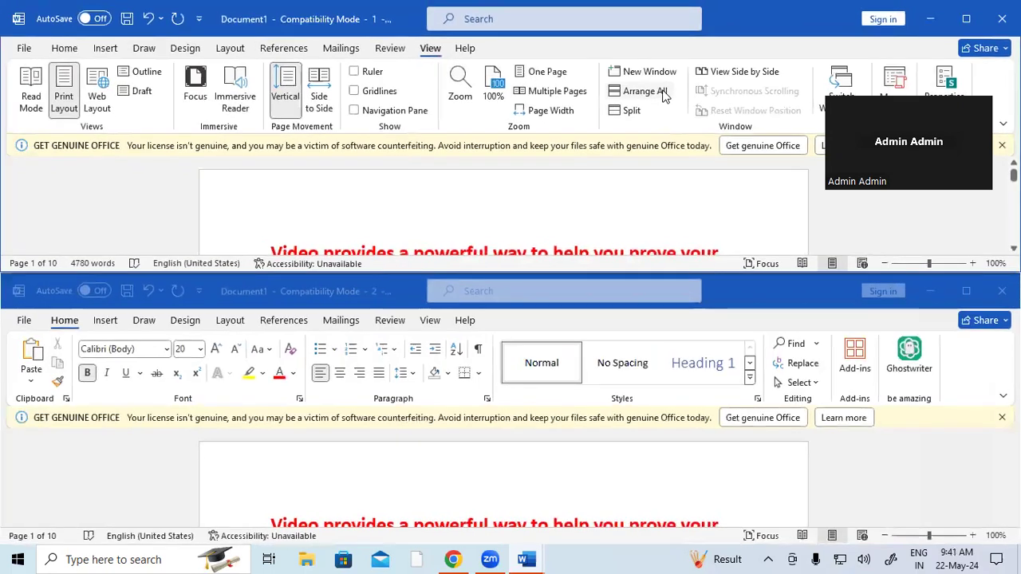
scroll(495, 207, "down", 3)
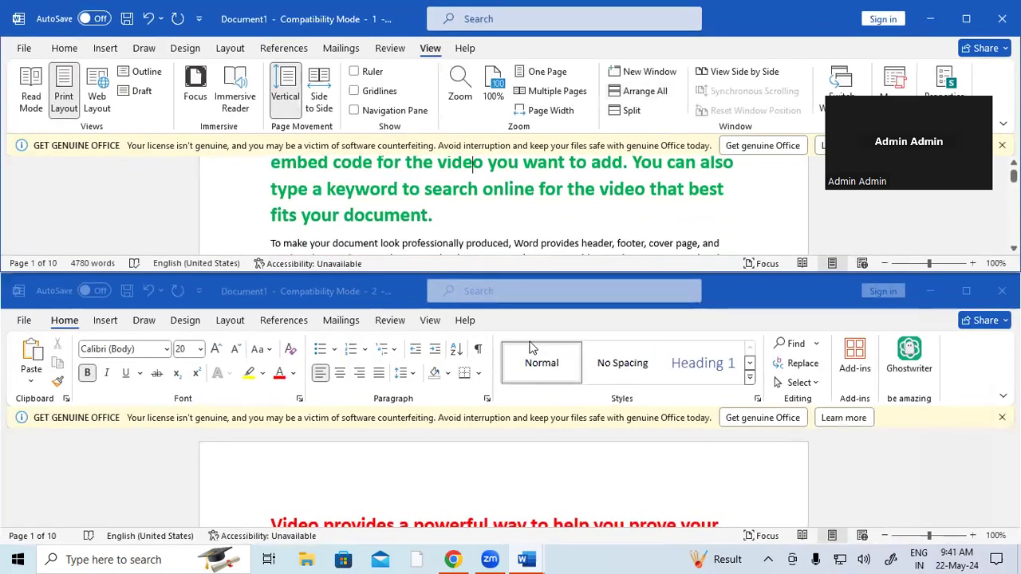
scroll(549, 483, "down", 3)
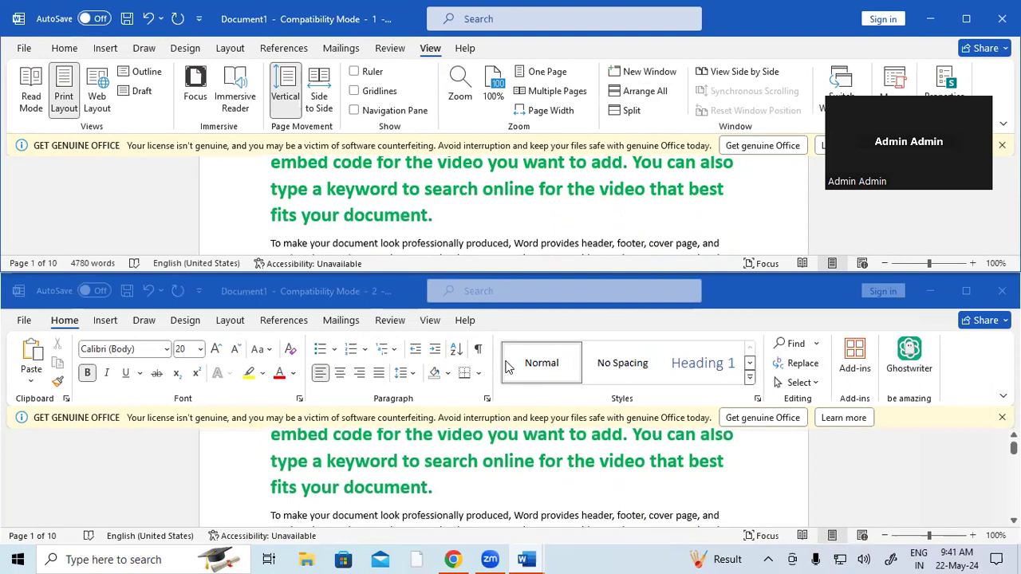
Make 'type a keyword to' black, underlined and 26 pt
left_click_drag(272, 190, 412, 180)
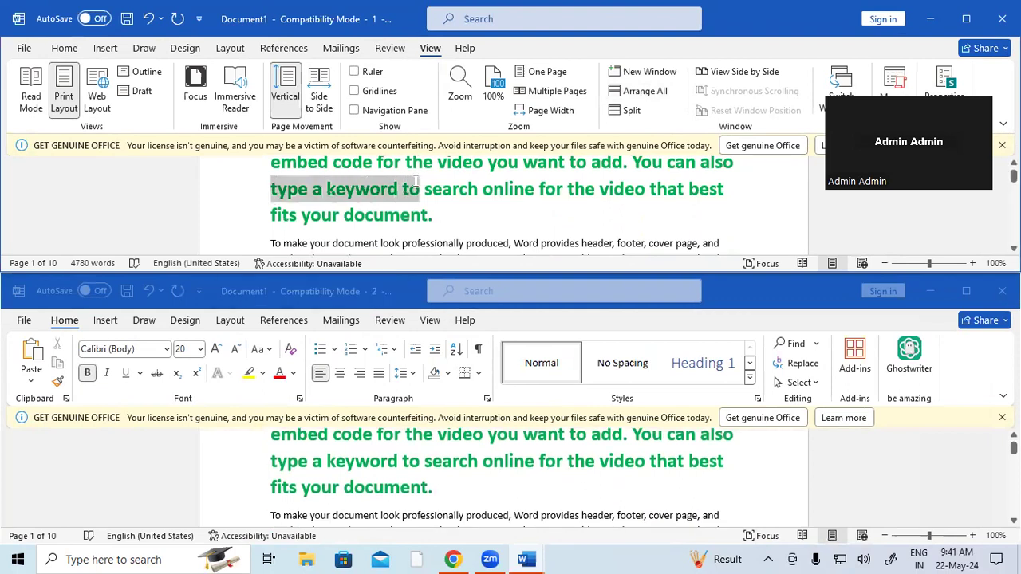
left_click(66, 49)
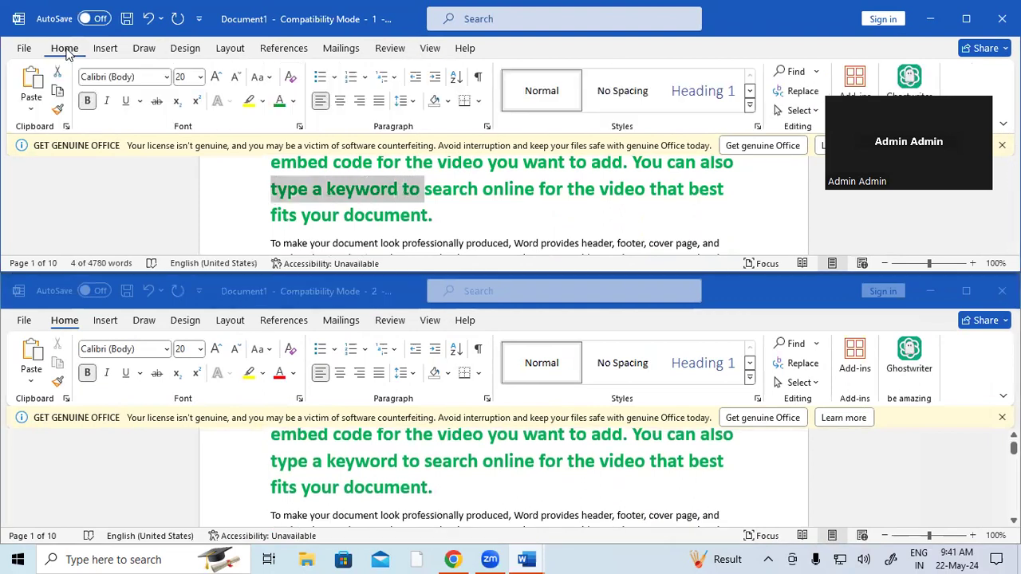
left_click(294, 101)
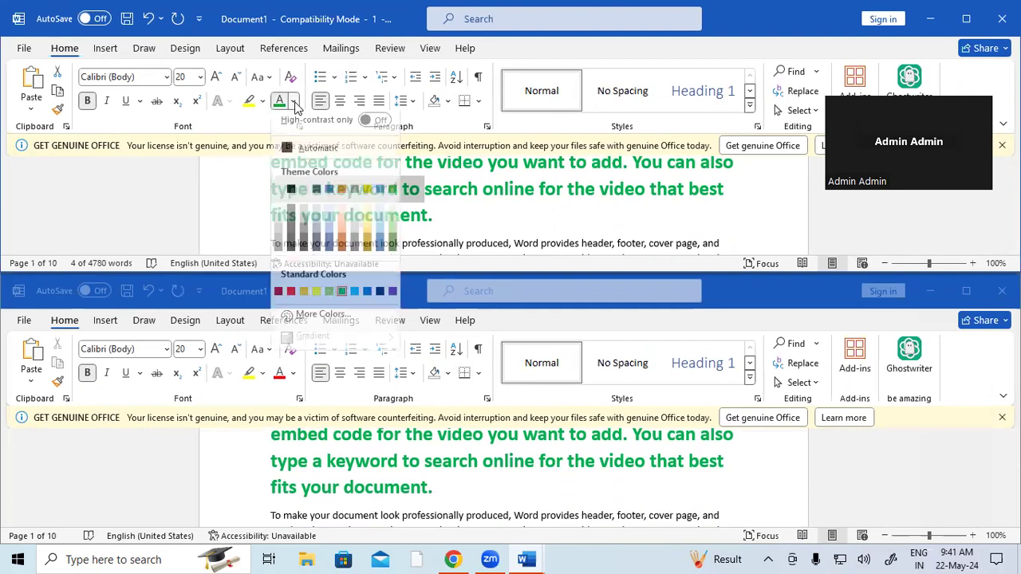
left_click(290, 197)
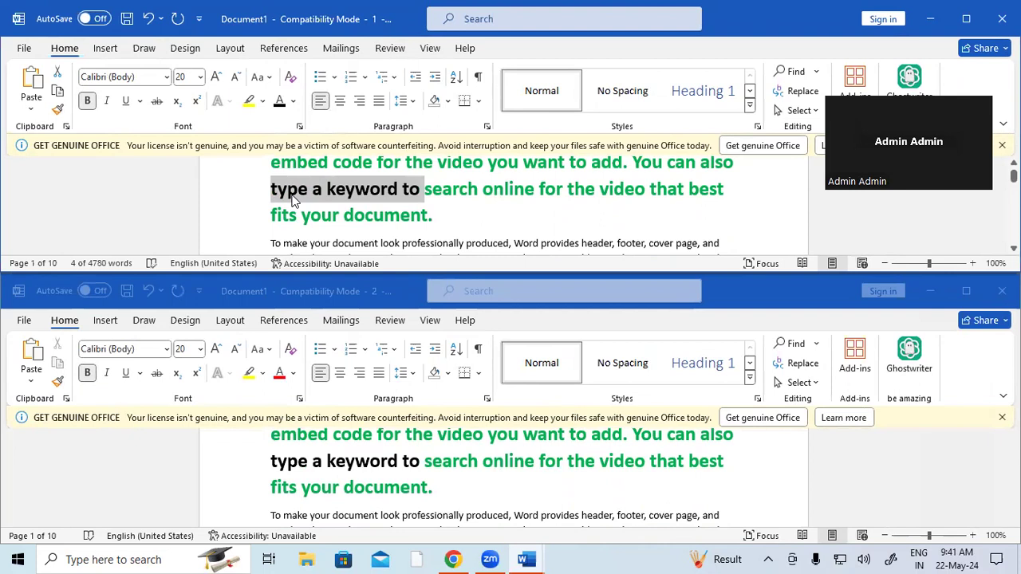
key("ctrl+u")
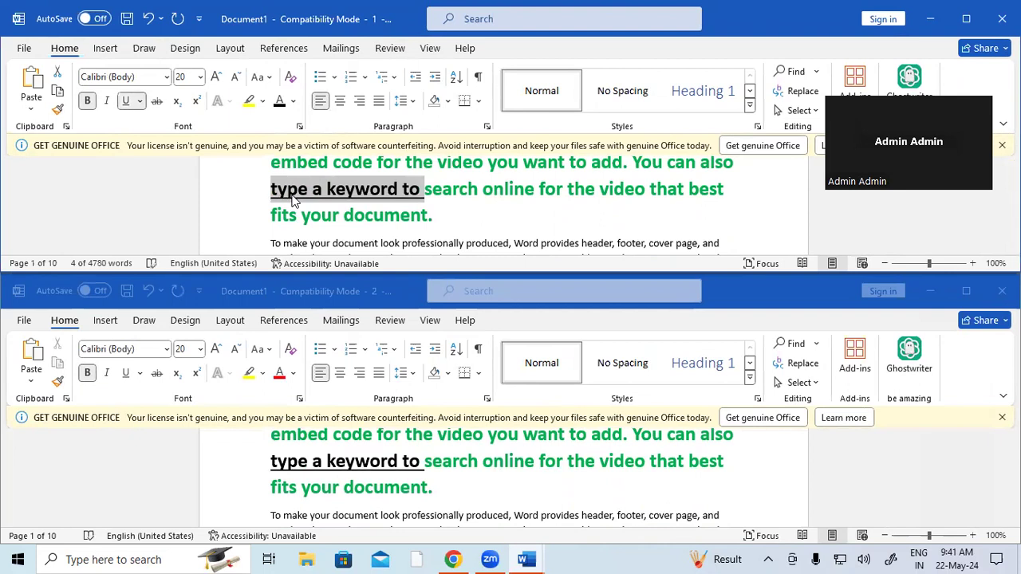
key("ctrl+shift+period")
key("ctrl+shift+period")
key("ctrl+shift+period")
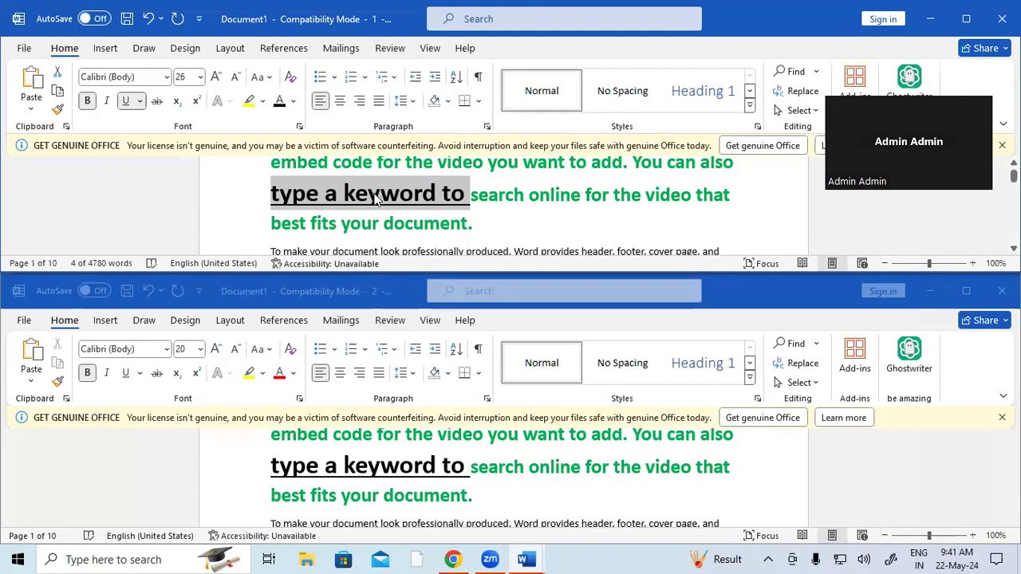
Show both Document1 windows left and right with View Side by Side
left_click(430, 48)
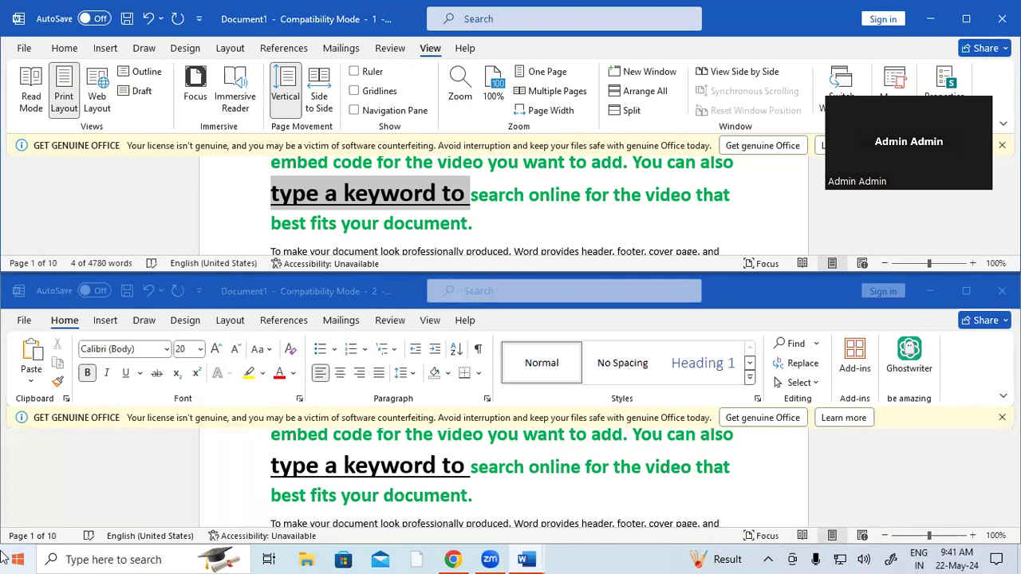
left_click(727, 74)
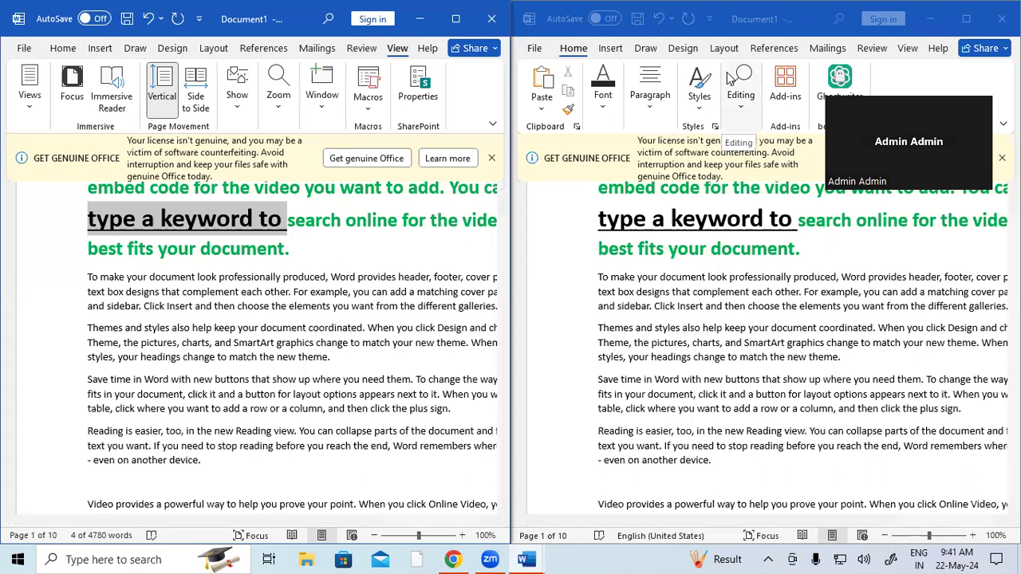
Dismiss the licence warning bar and underline the paragraph through 'elements'
left_click(491, 158)
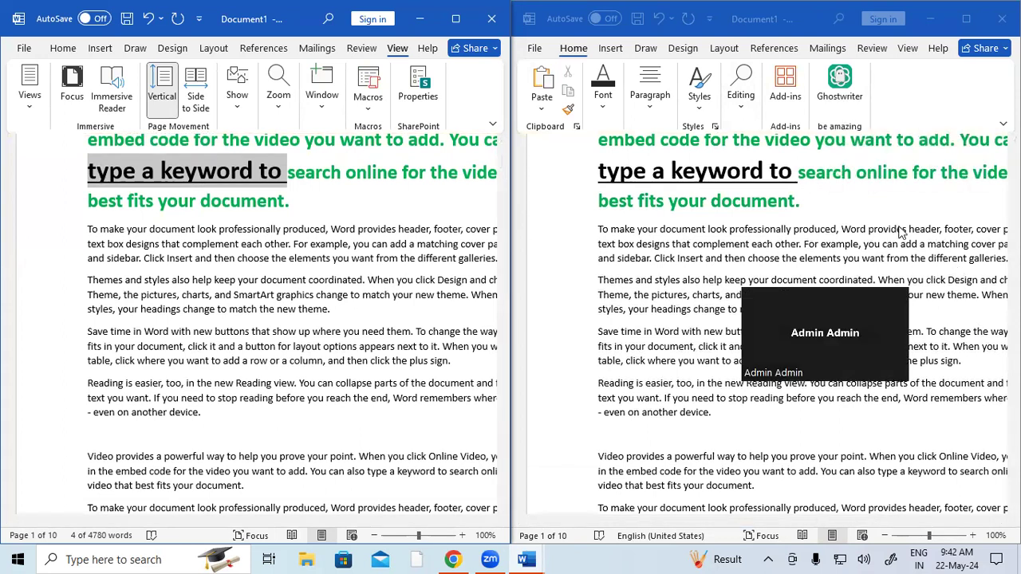
scroll(899, 232, "up", 3)
left_click(214, 371)
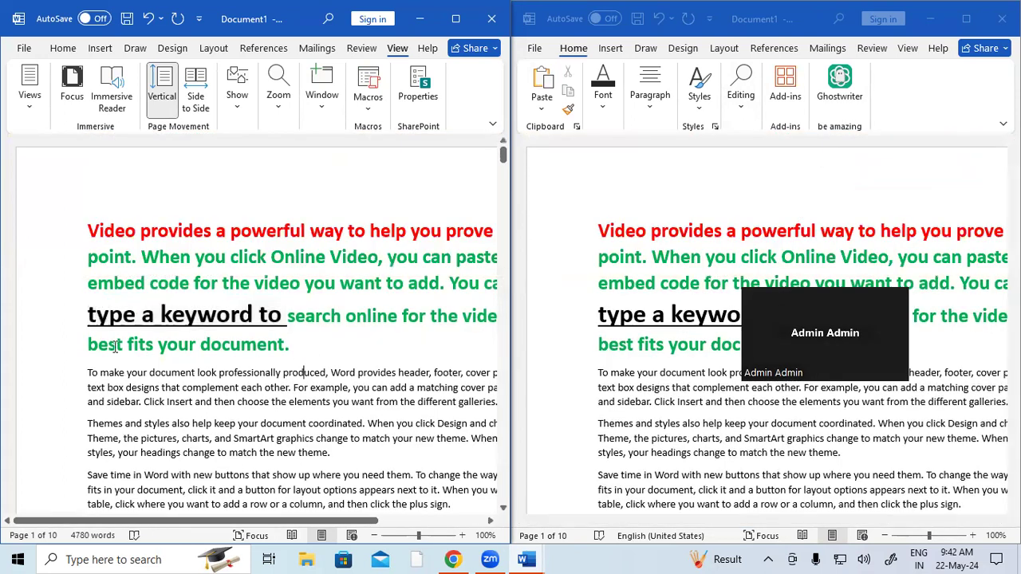
left_click_drag(86, 372, 313, 405)
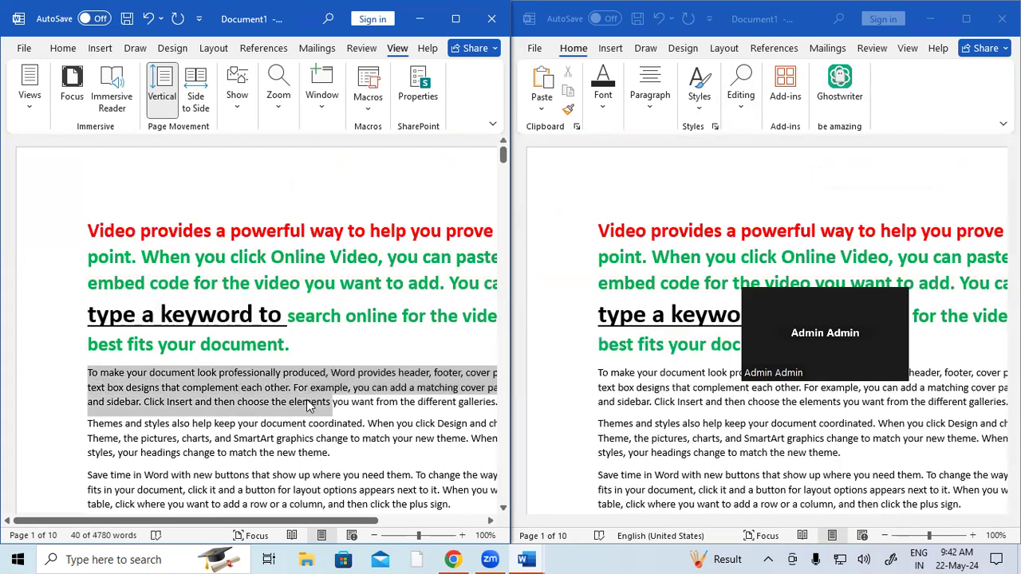
key("ctrl+u")
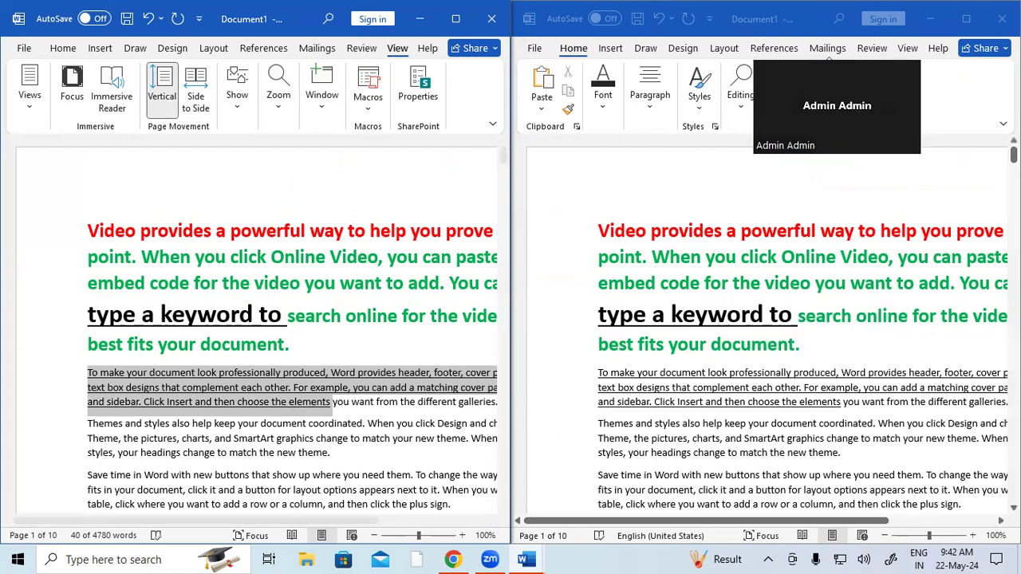
left_click(283, 387)
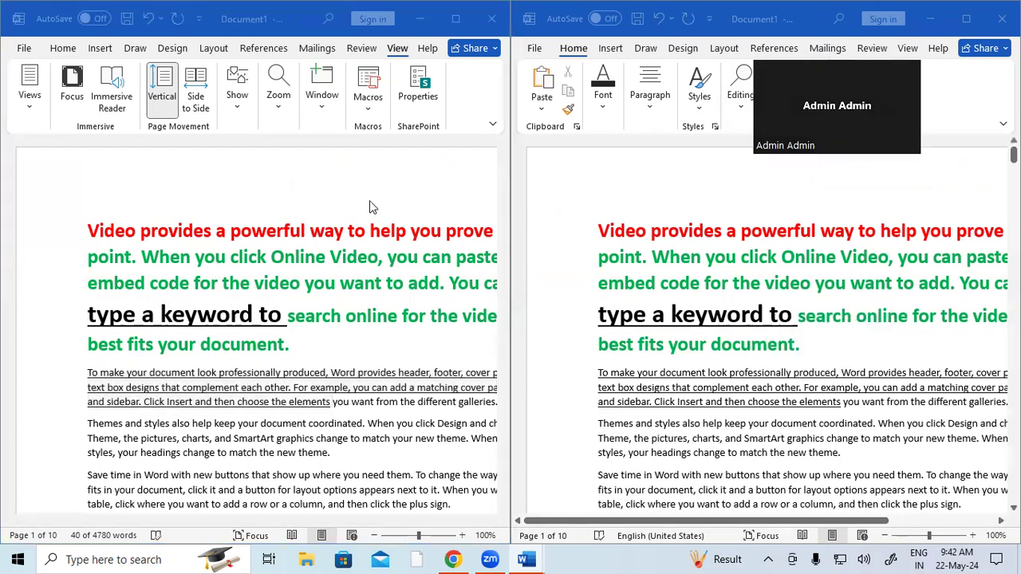
Make the left document window active and bring up the Window group options
left_click(369, 341)
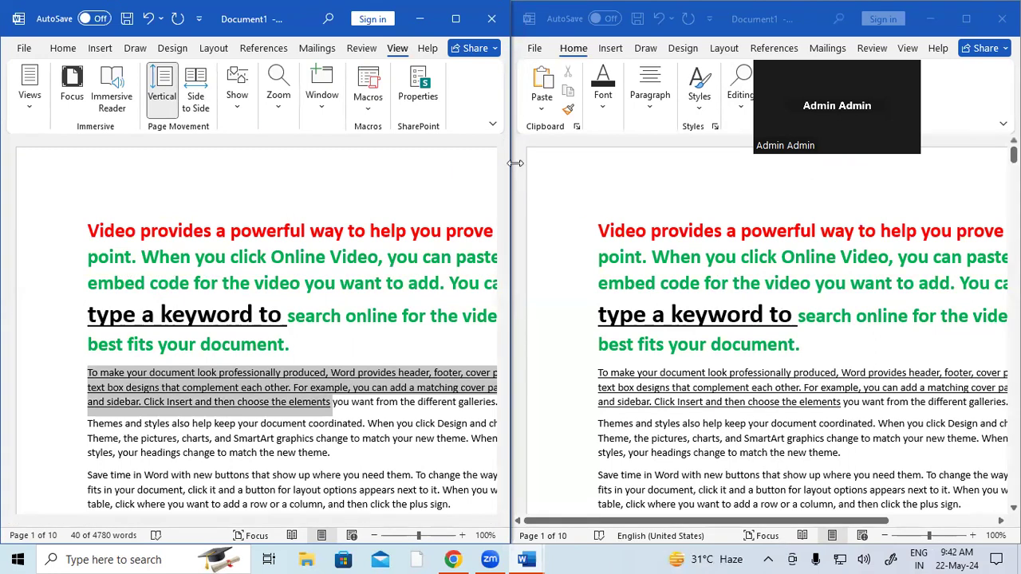
left_click_drag(502, 147, 499, 139)
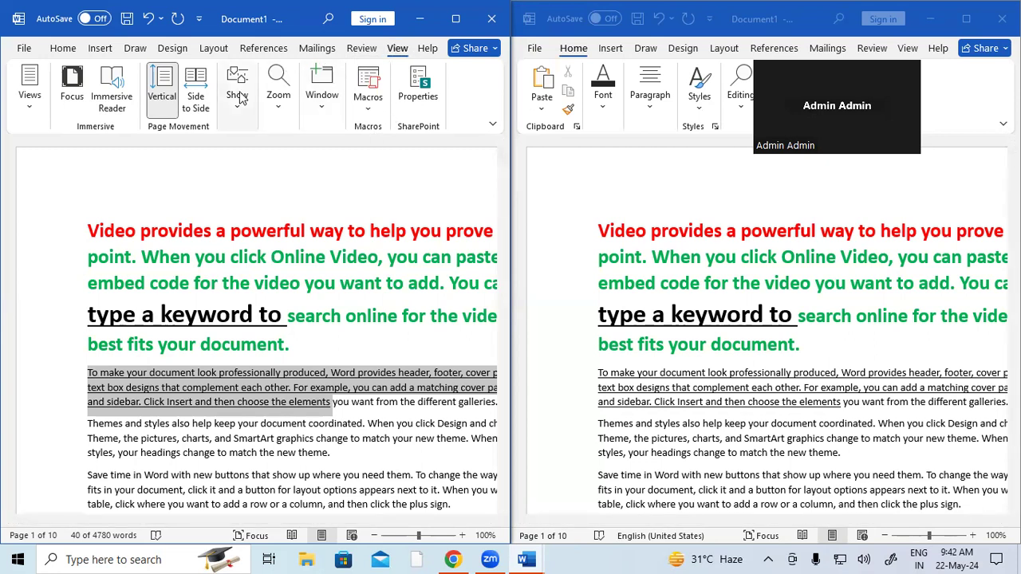
left_click(323, 108)
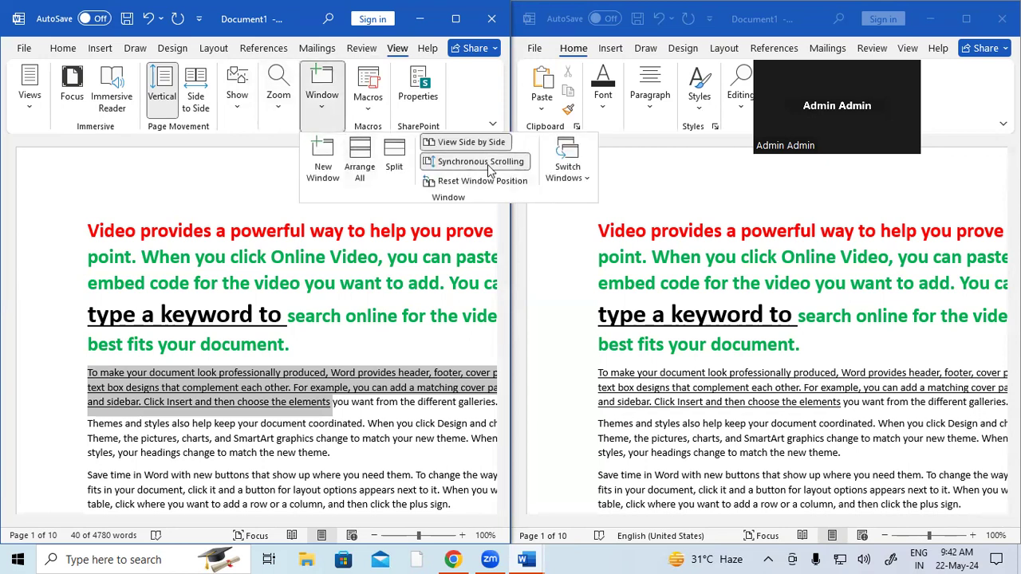
Maximize, restore View Side by Side, and turn synchronous scrolling off
double_click(459, 23)
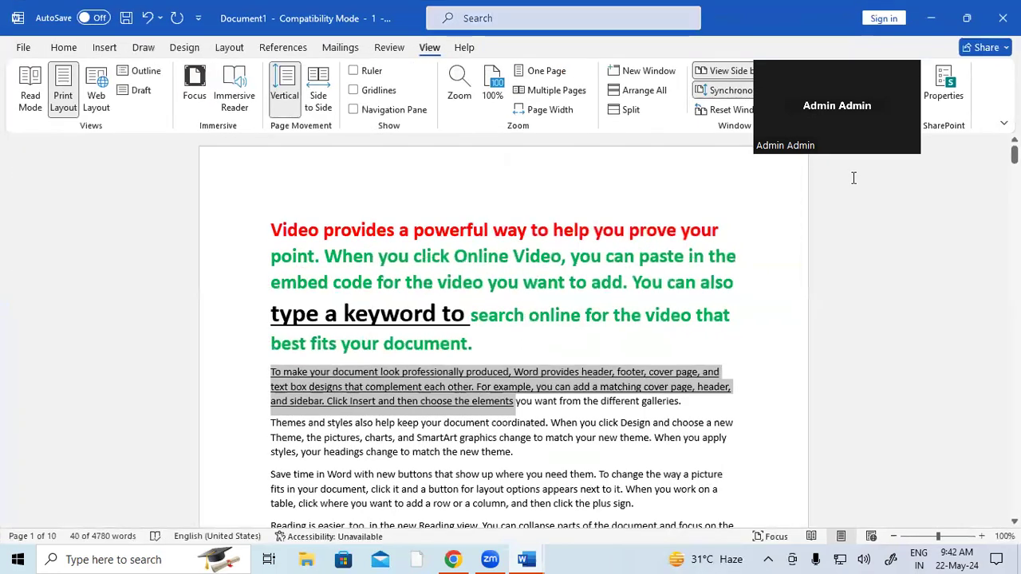
left_click(737, 70)
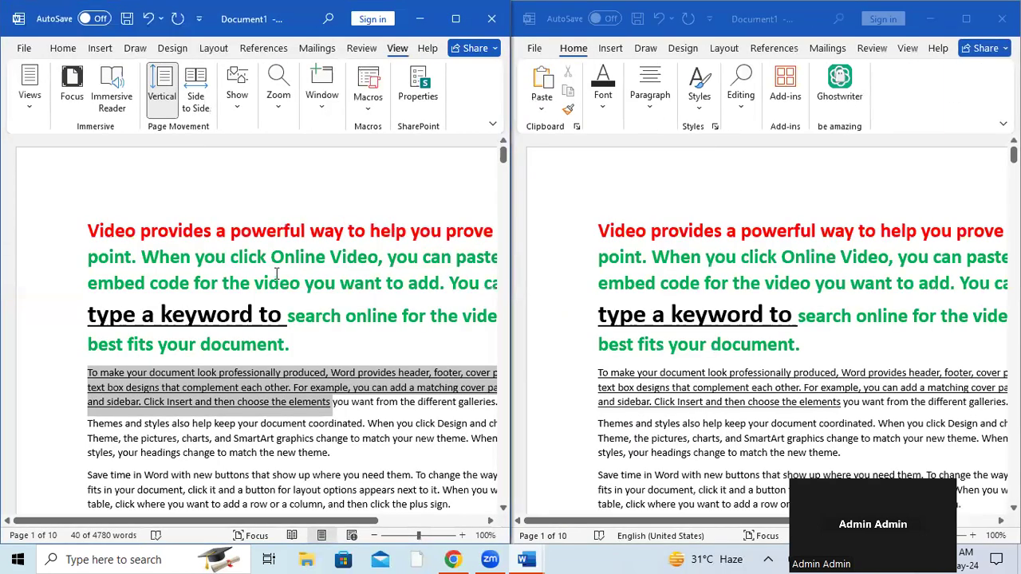
left_click(319, 110)
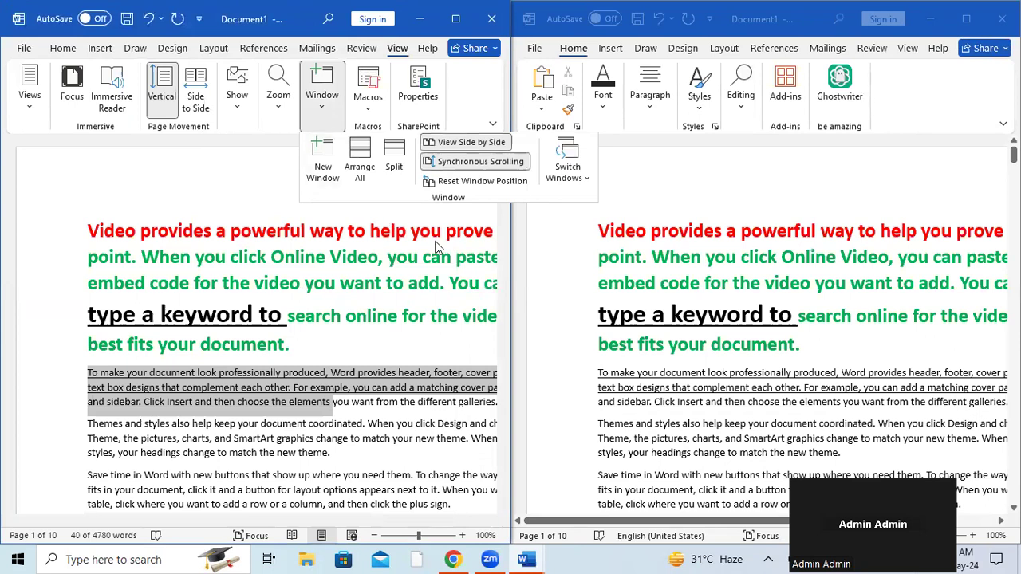
left_click(473, 162)
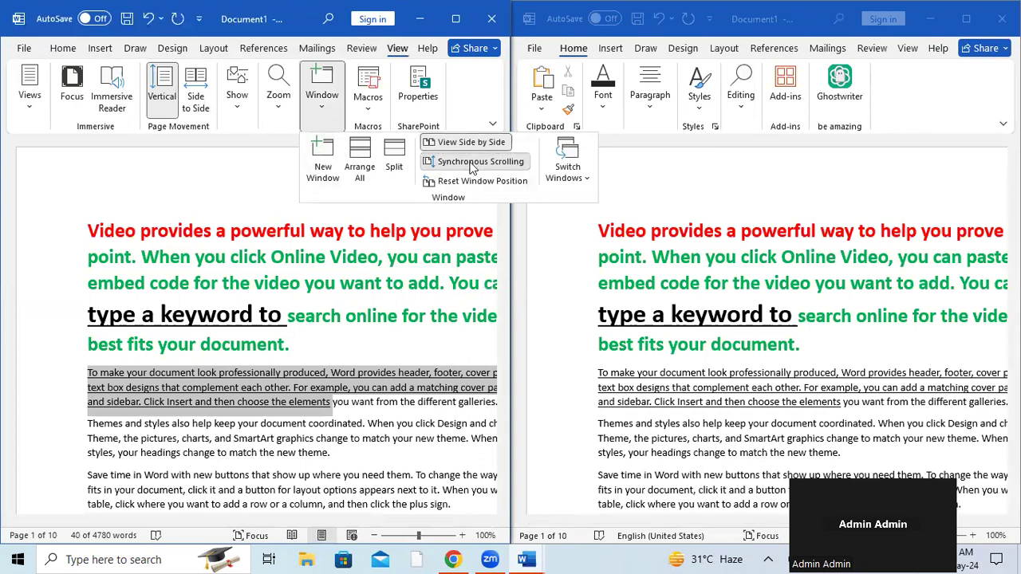
left_click(383, 317)
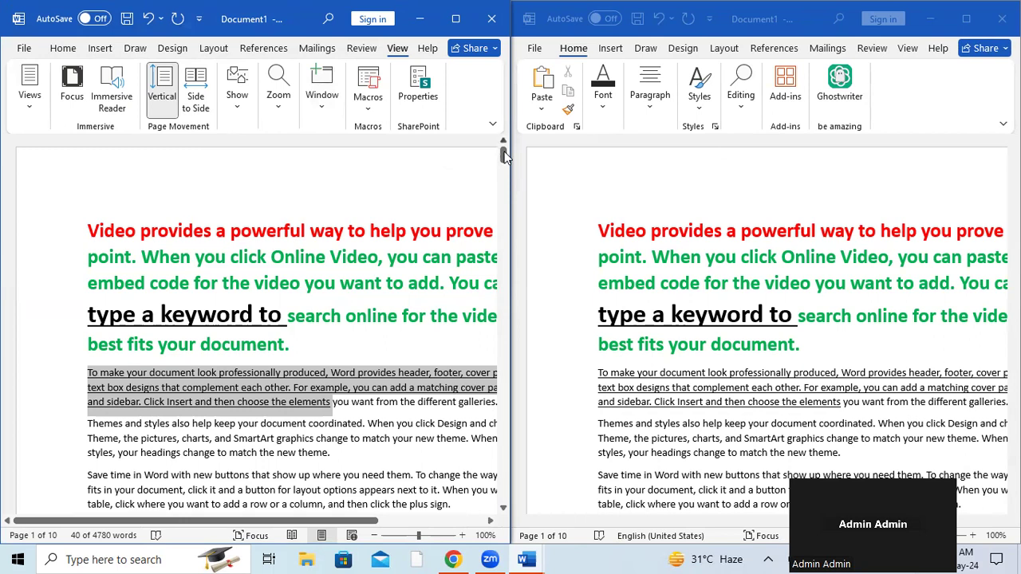
mouse_move(503, 154)
left_mouse_down()
mouse_move(507, 199)
mouse_move(504, 157)
left_mouse_up()
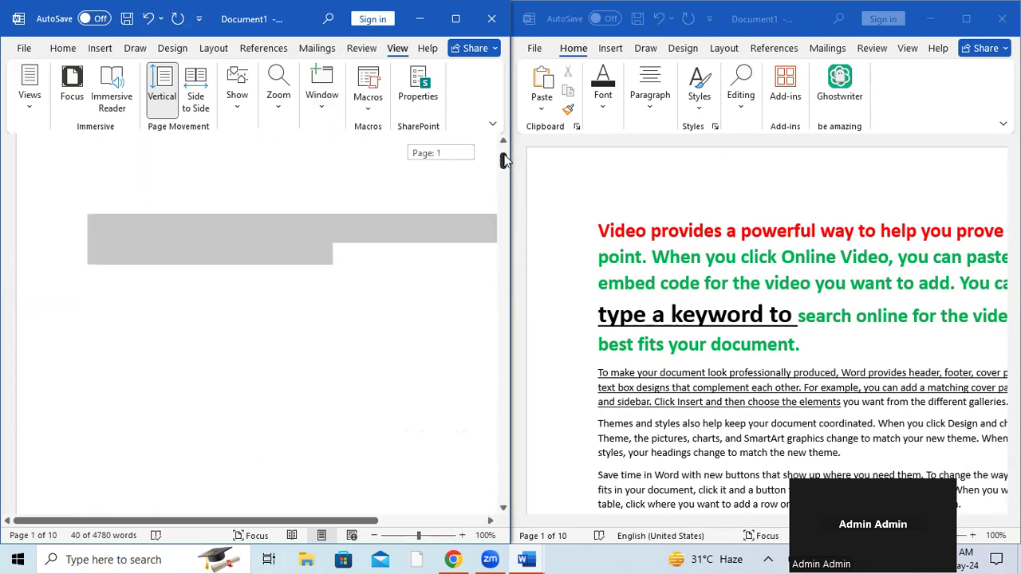
left_click(800, 344)
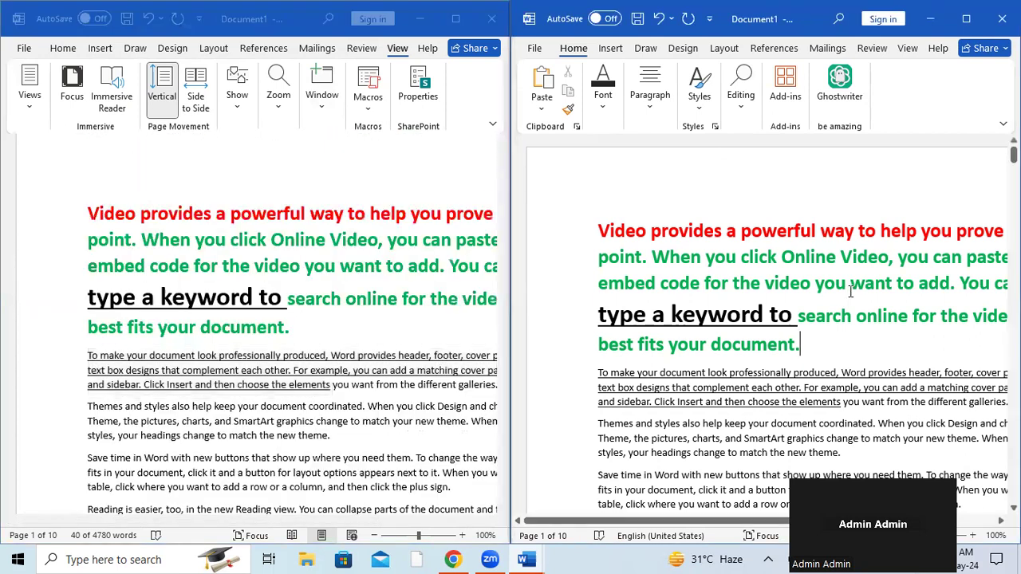
mouse_move(1013, 154)
left_mouse_down()
mouse_move(1013, 503)
mouse_move(1013, 154)
left_mouse_up()
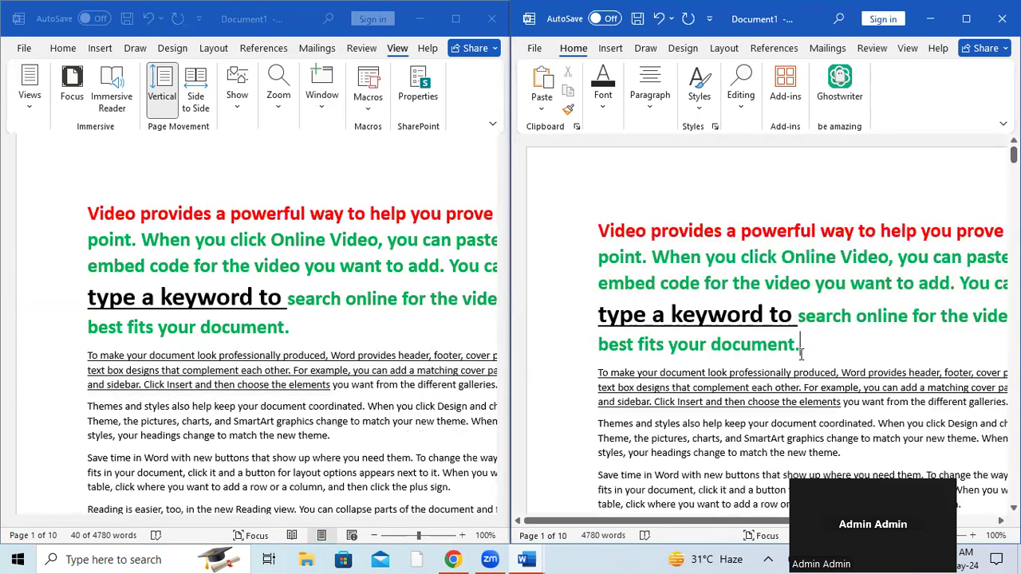
Toggle synchronous scrolling back on, then off again, testing scrolling in each window
left_click(334, 115)
left_click(333, 116)
left_click(490, 165)
left_click(459, 275)
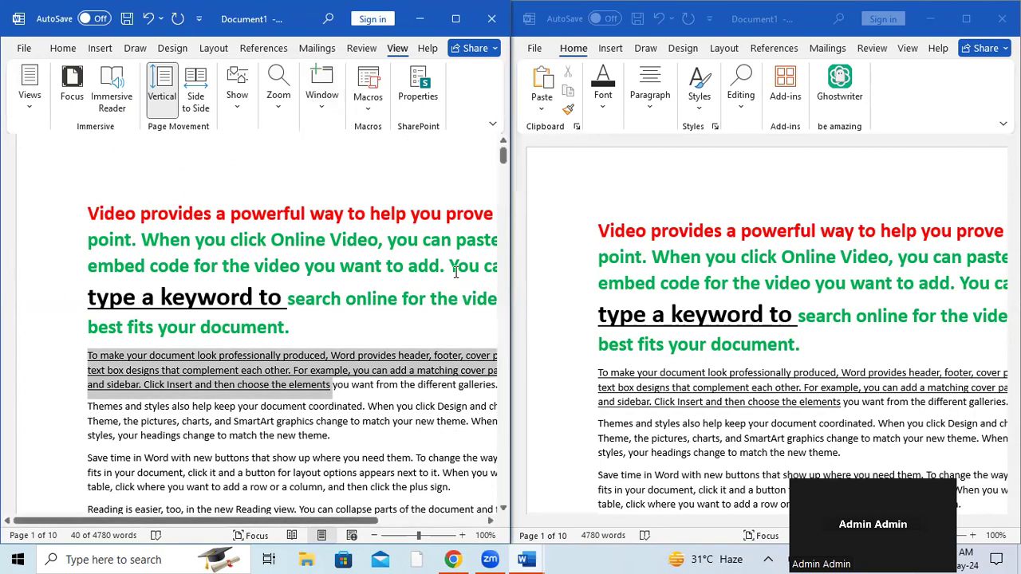
left_click_drag(504, 160, 501, 142)
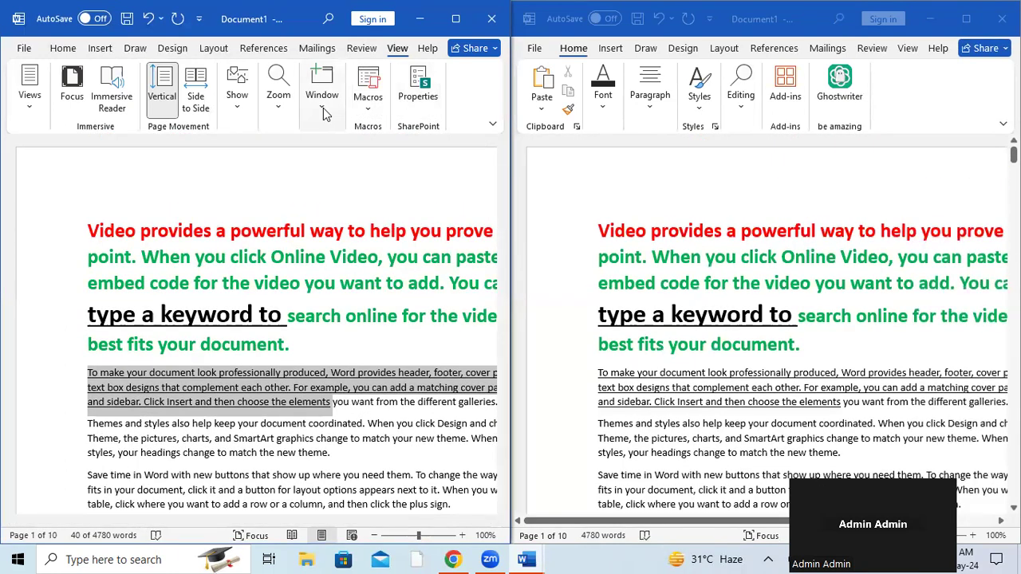
left_click(323, 107)
left_click(504, 166)
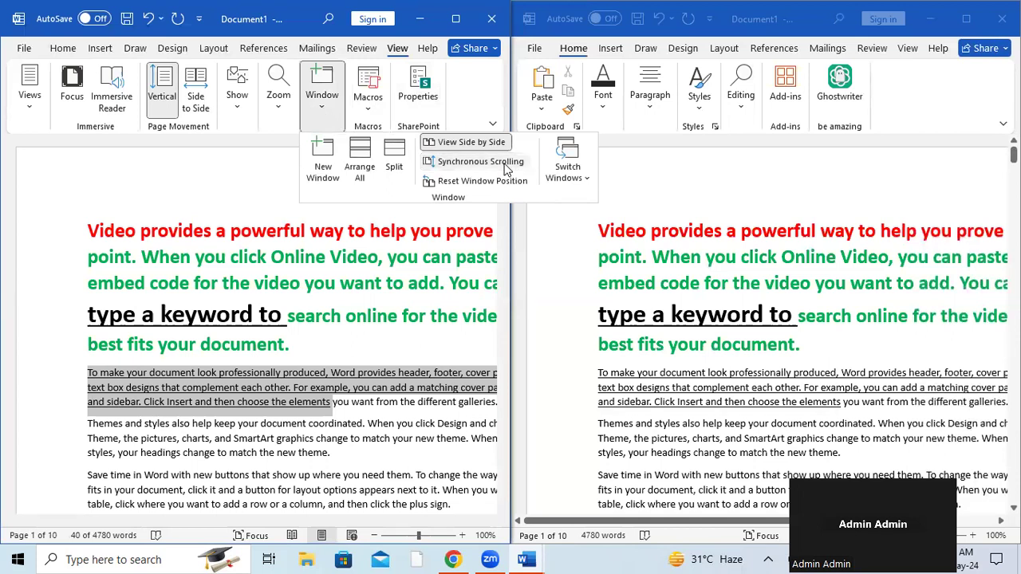
left_click(427, 278)
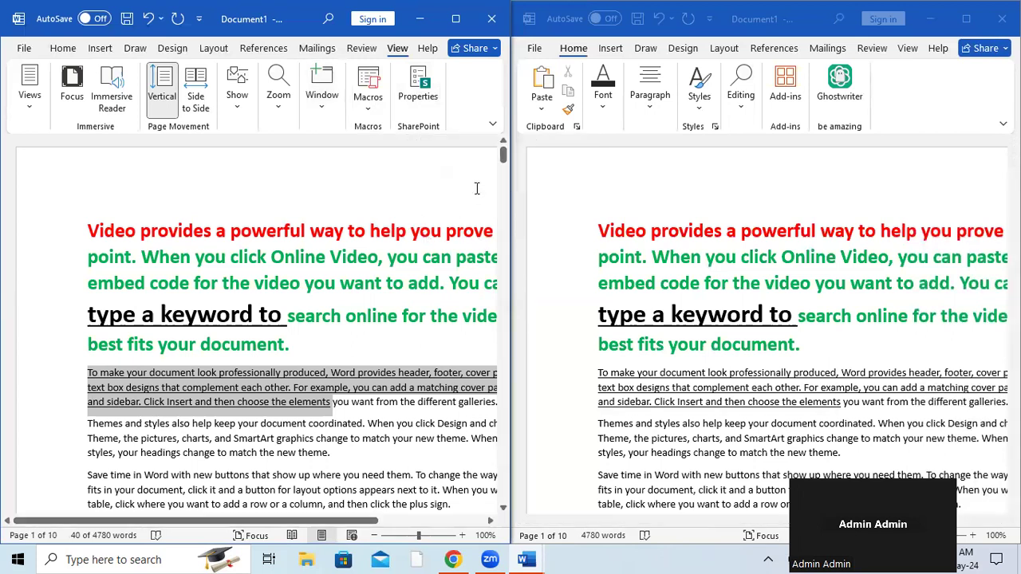
left_click_drag(503, 159, 502, 161)
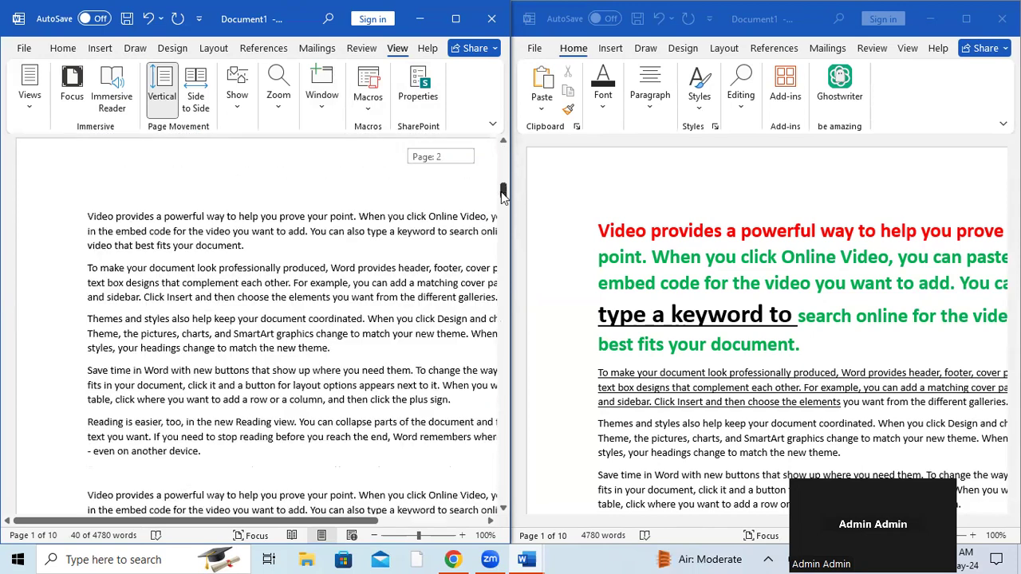
left_click(923, 216)
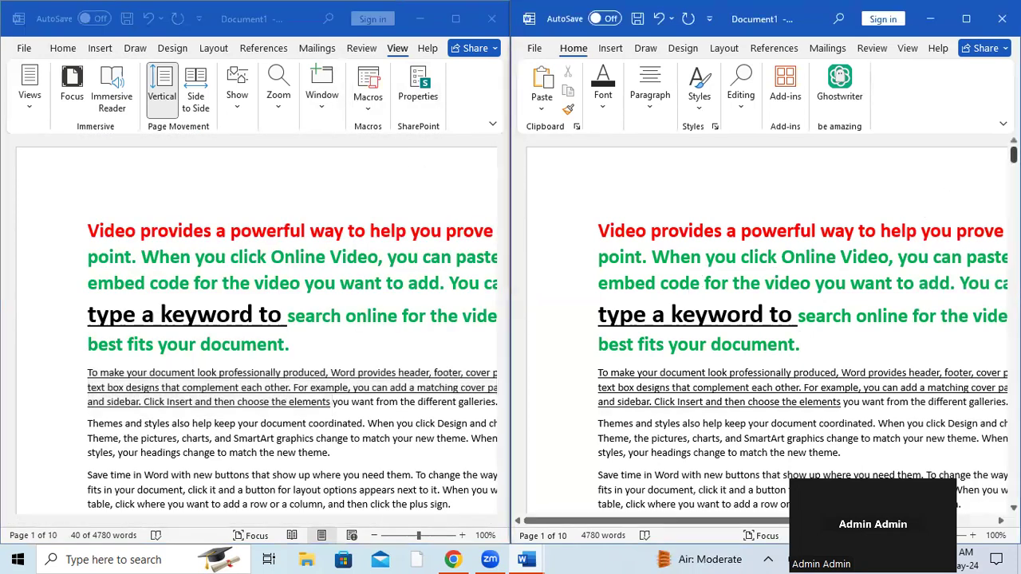
left_click_drag(1013, 155, 1013, 156)
Alternate maximizing the left window and Reset Window Position, ending with it maximized
left_click(461, 19)
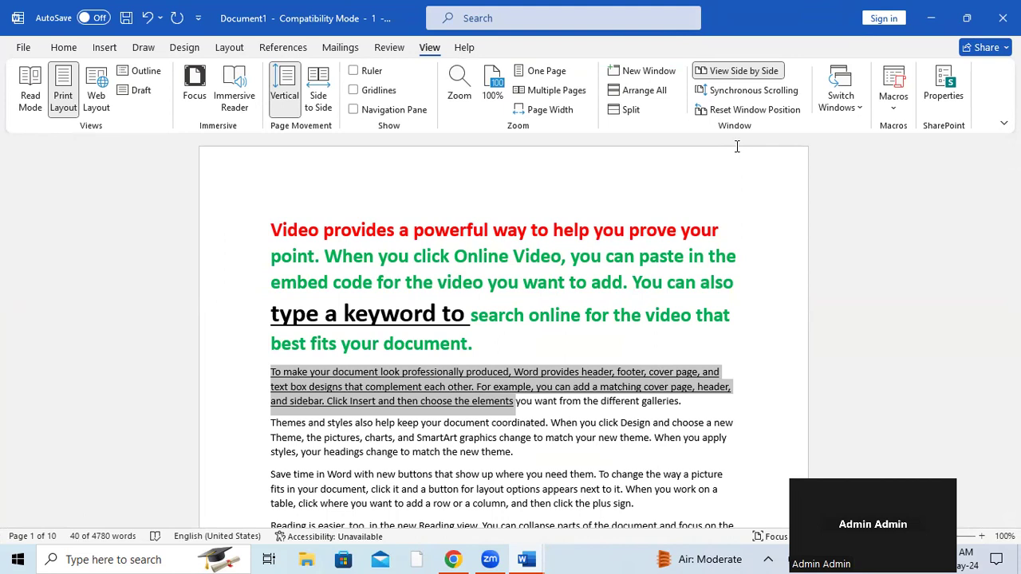
left_click(762, 111)
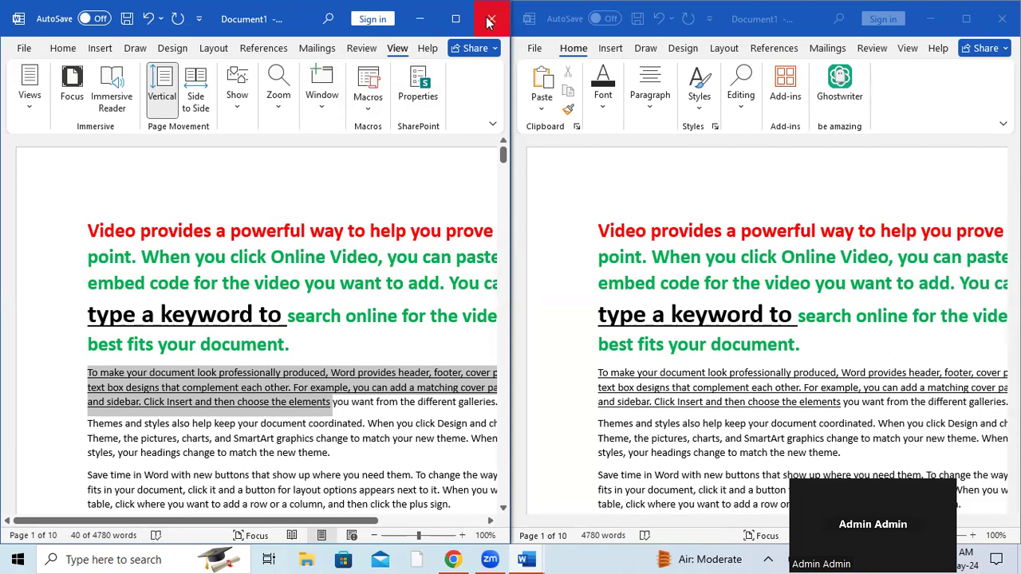
left_click(455, 23)
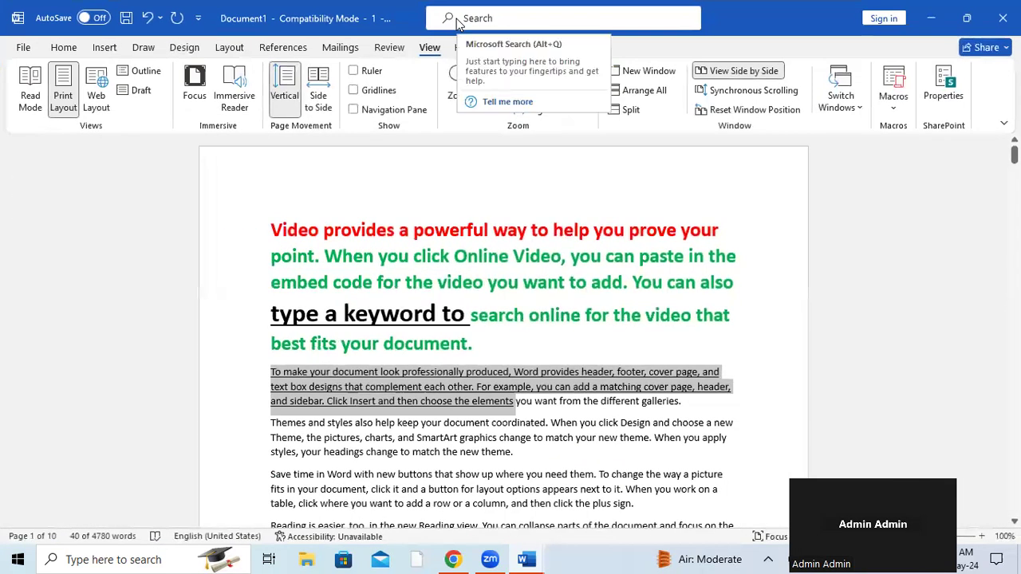
left_click(750, 109)
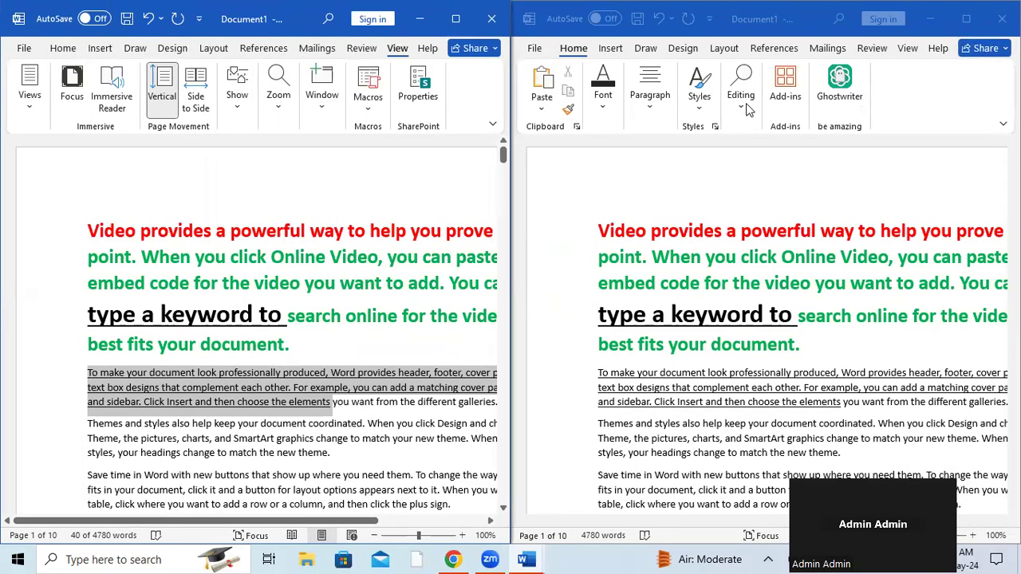
left_click(456, 20)
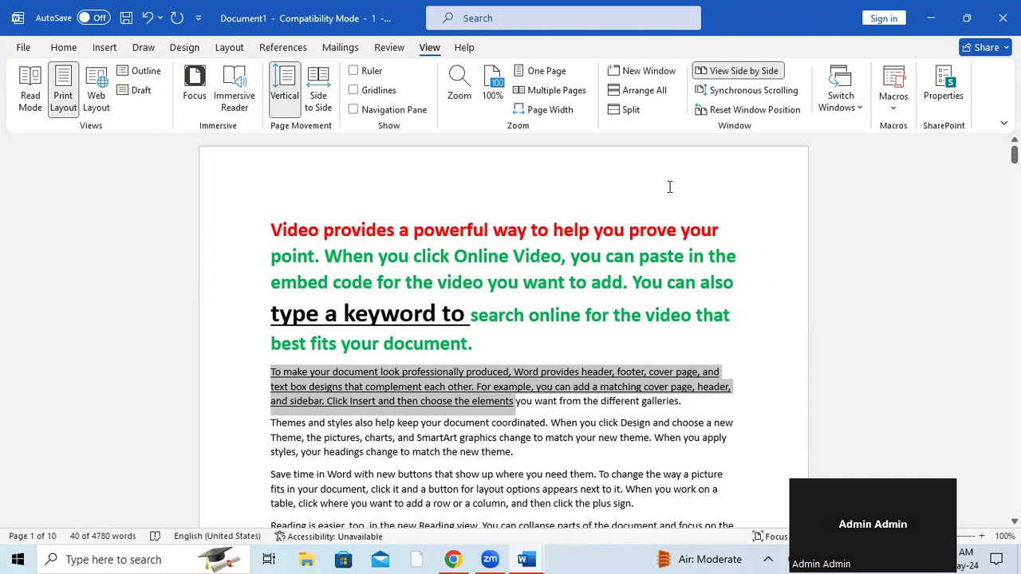
Open two more windows of the document, making windows 3 and 4
left_click(649, 73)
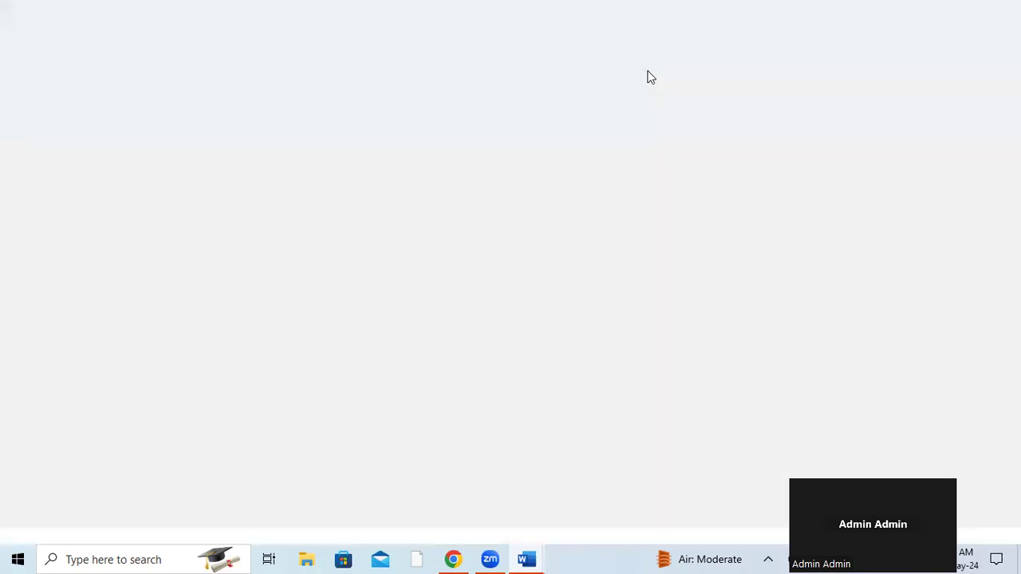
left_click(430, 48)
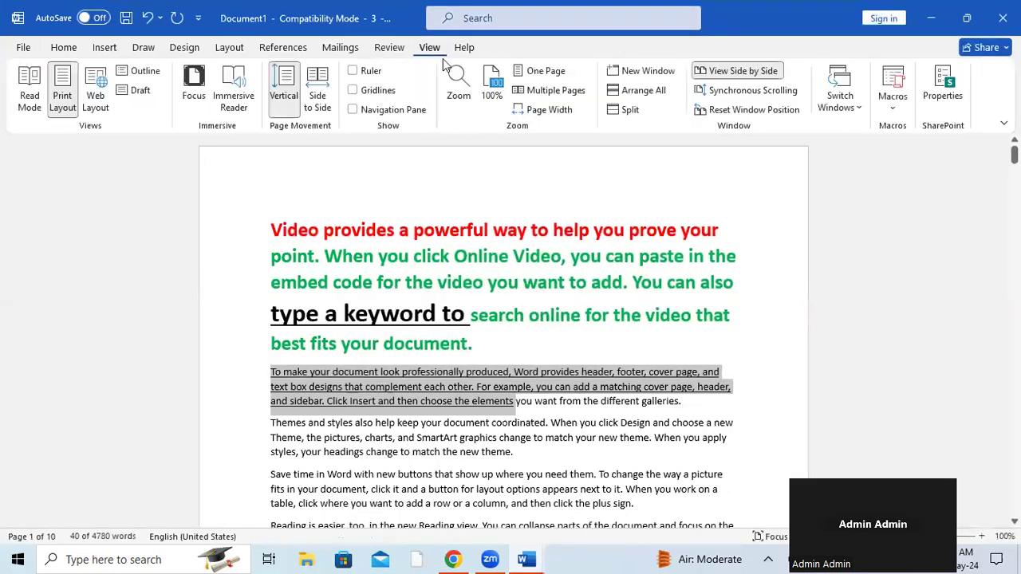
left_click(647, 73)
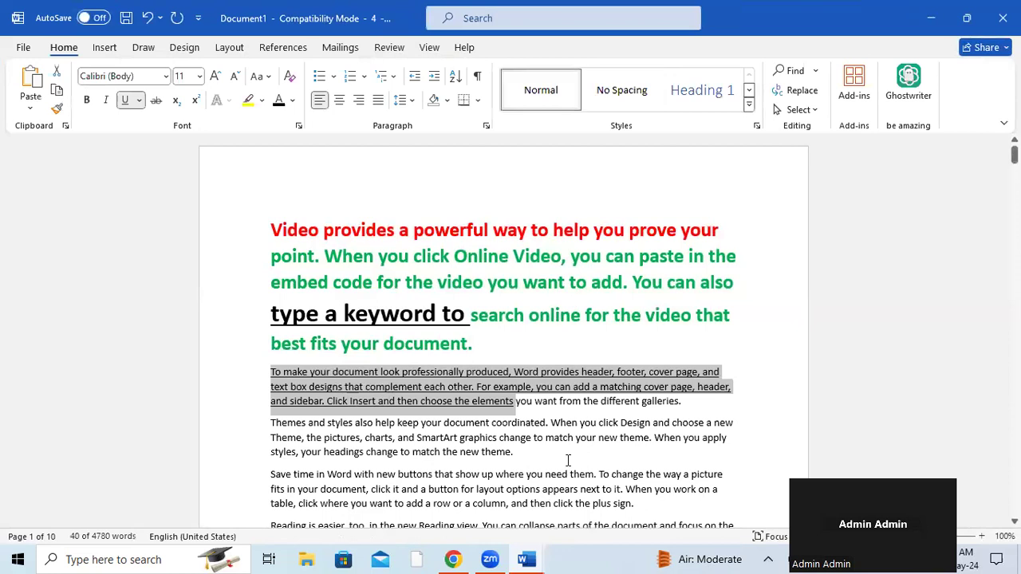
mouse_move(526, 559)
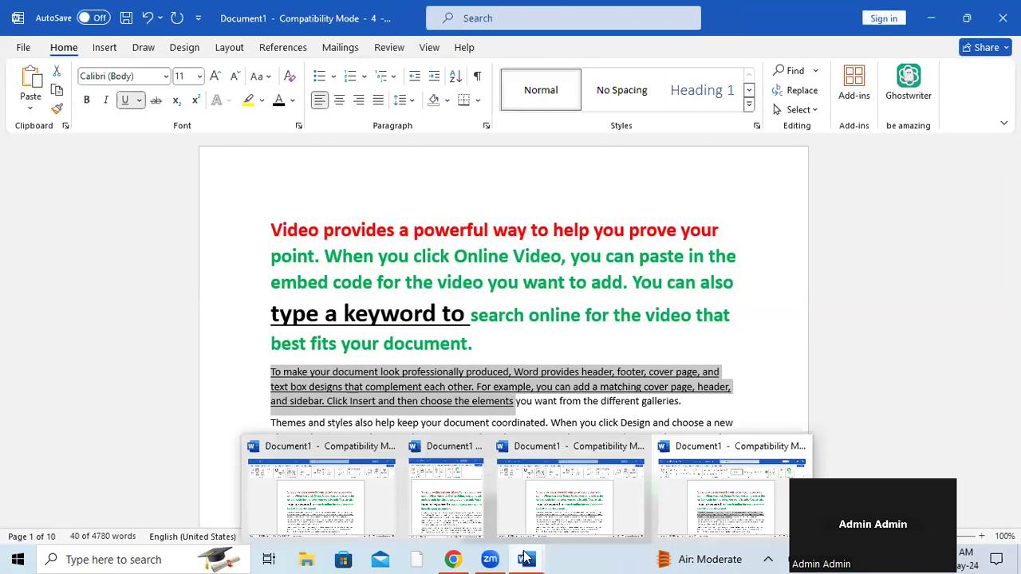
left_click(573, 283)
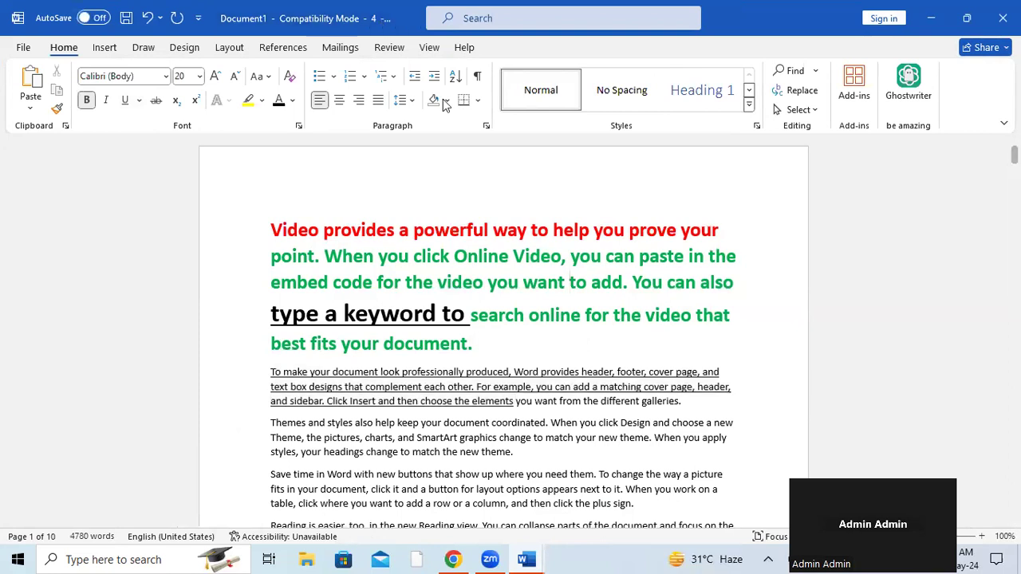
Switch to window 3, then window 2, and maximize window 2
left_click(429, 48)
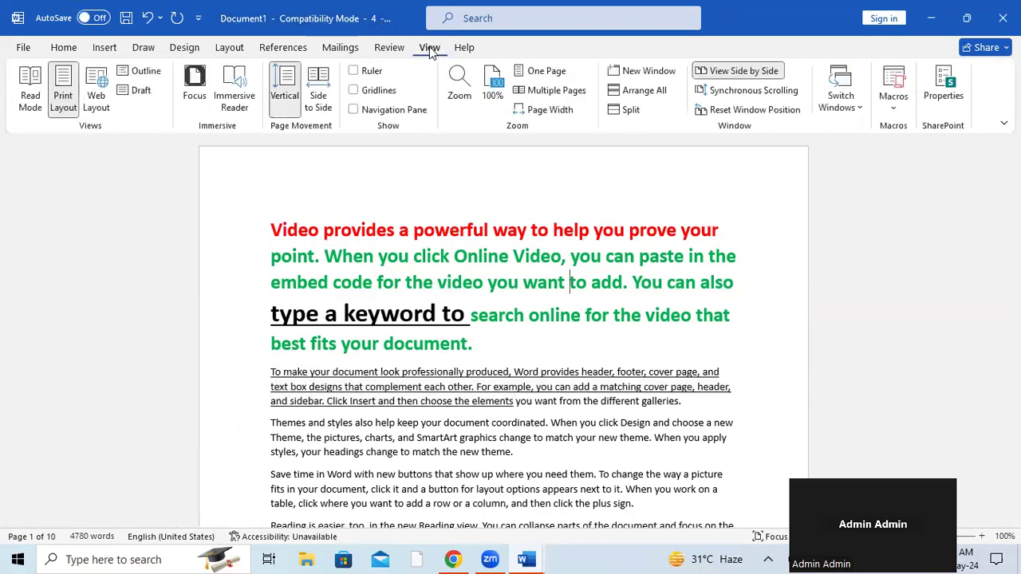
left_click(855, 107)
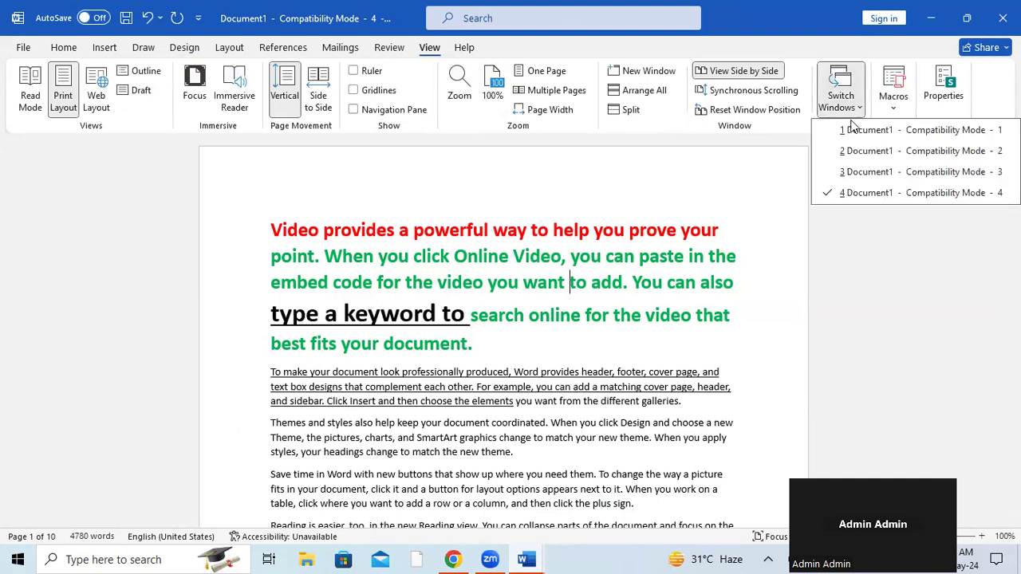
left_click(858, 172)
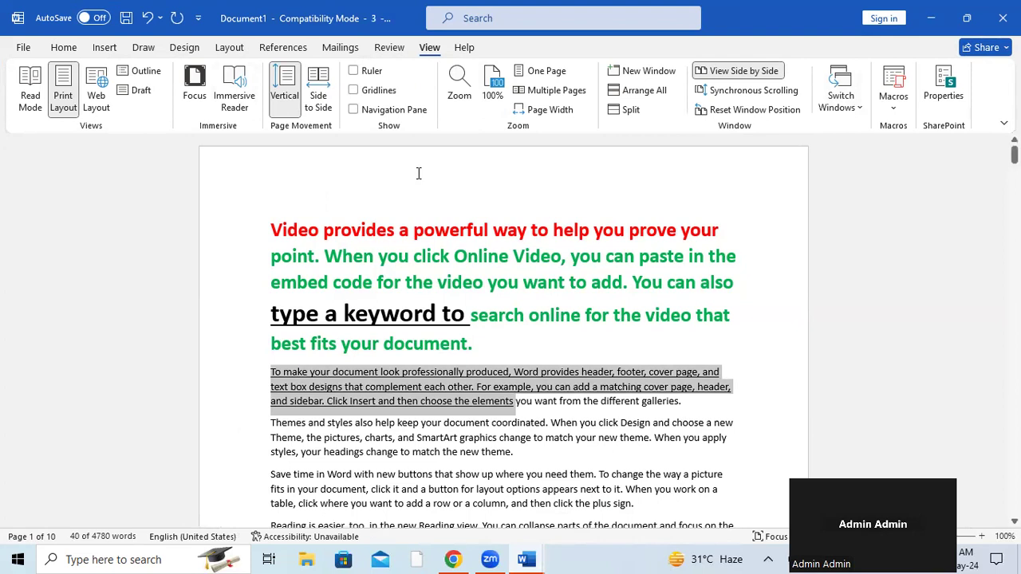
left_click(844, 94)
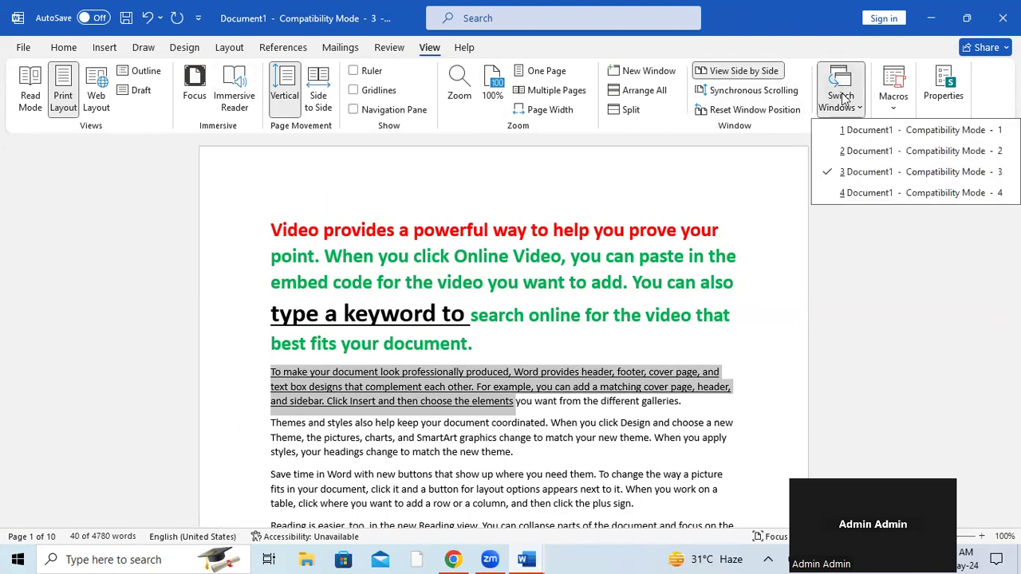
left_click(864, 154)
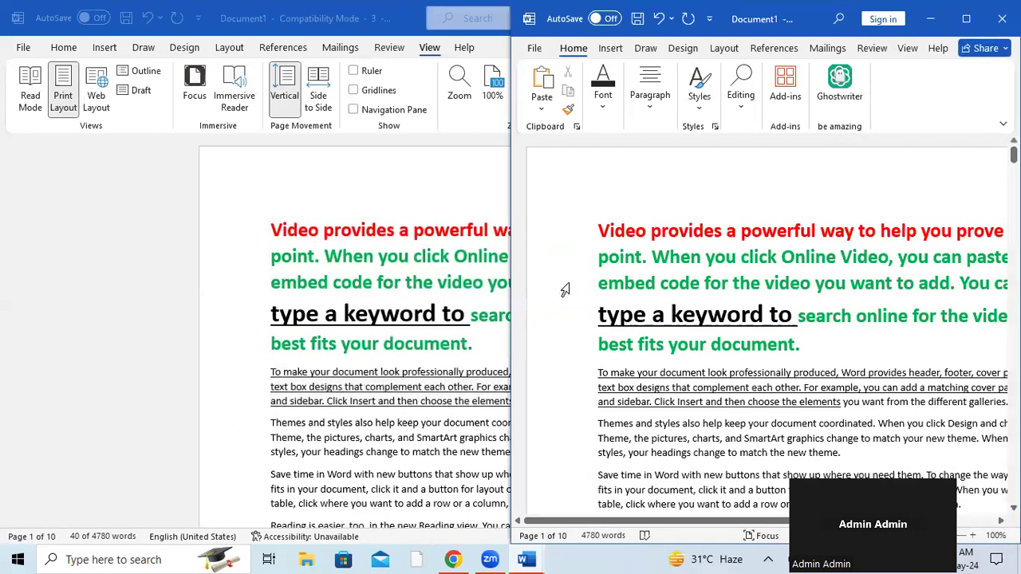
left_click(965, 18)
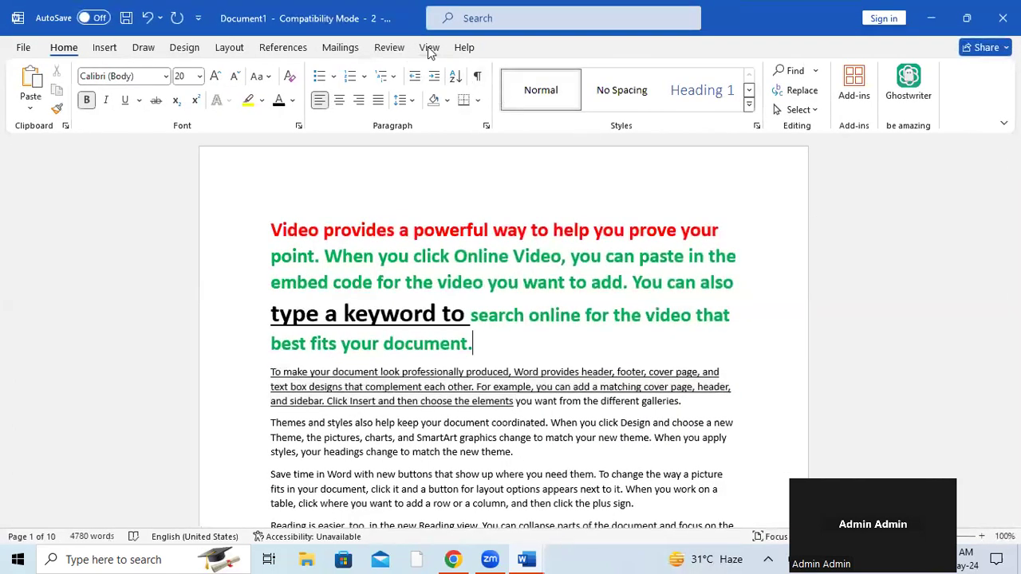
Select all text in window 2 and delete it, leaving a blank 0-word page
left_click(428, 47)
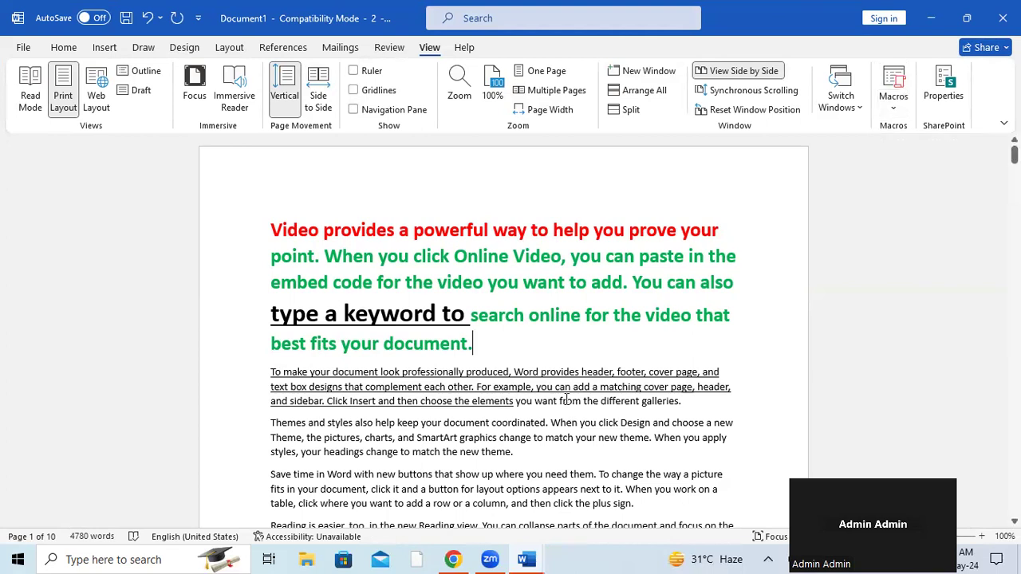
key("ctrl+a")
key("Delete")
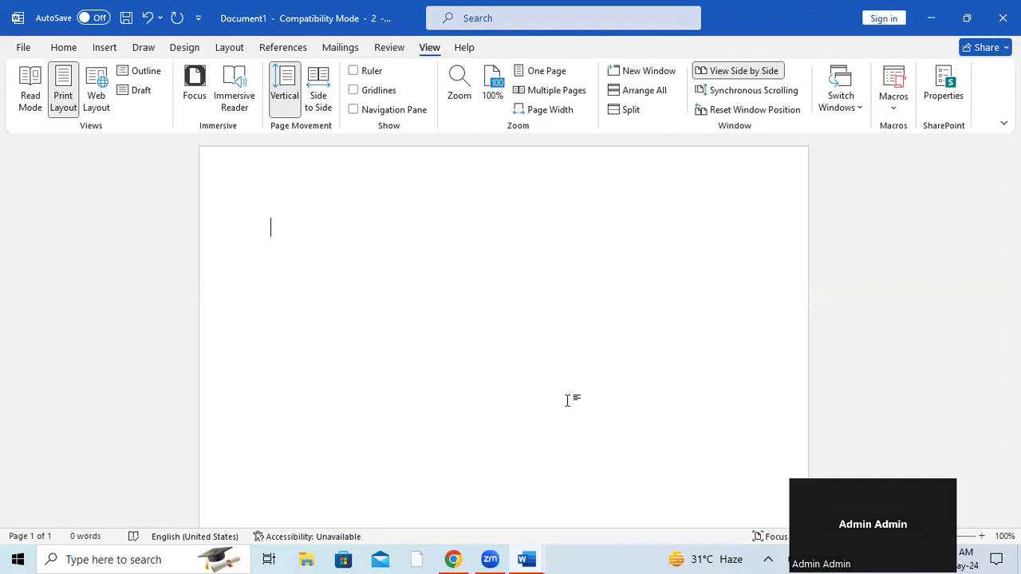
left_click(893, 111)
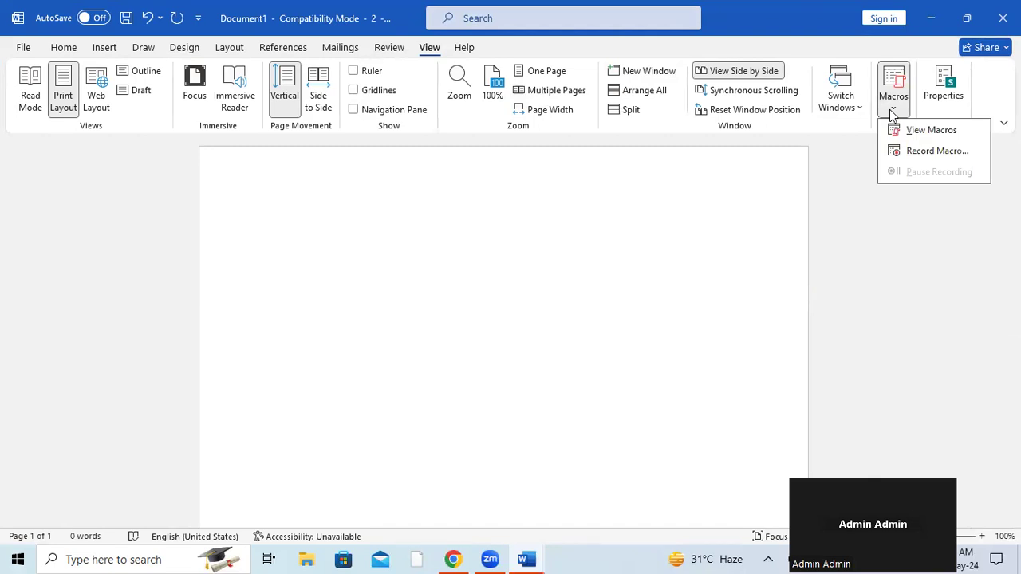
left_click(948, 153)
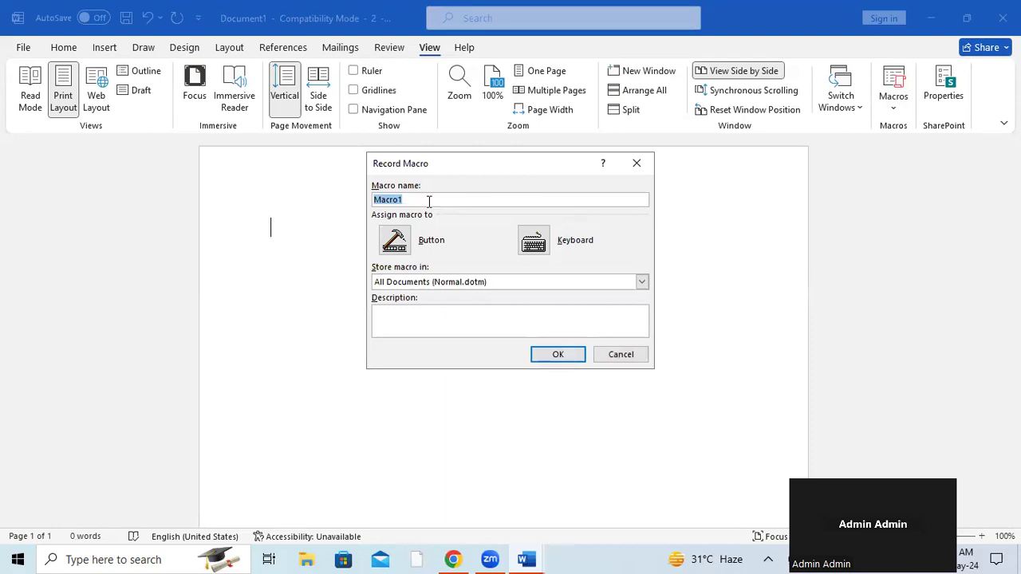
left_click(637, 162)
left_click(893, 102)
left_click(917, 134)
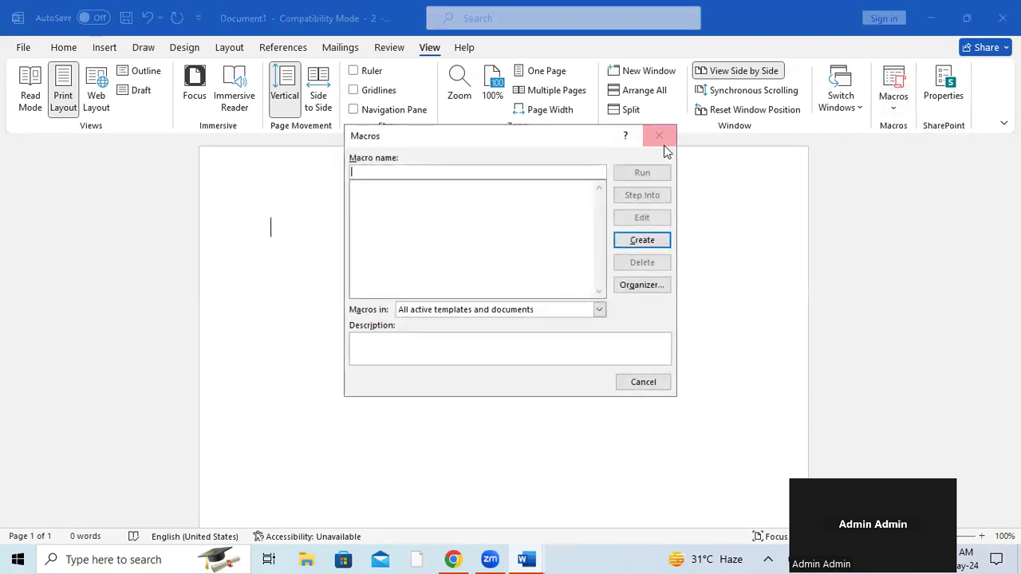
left_click(660, 137)
left_click(894, 107)
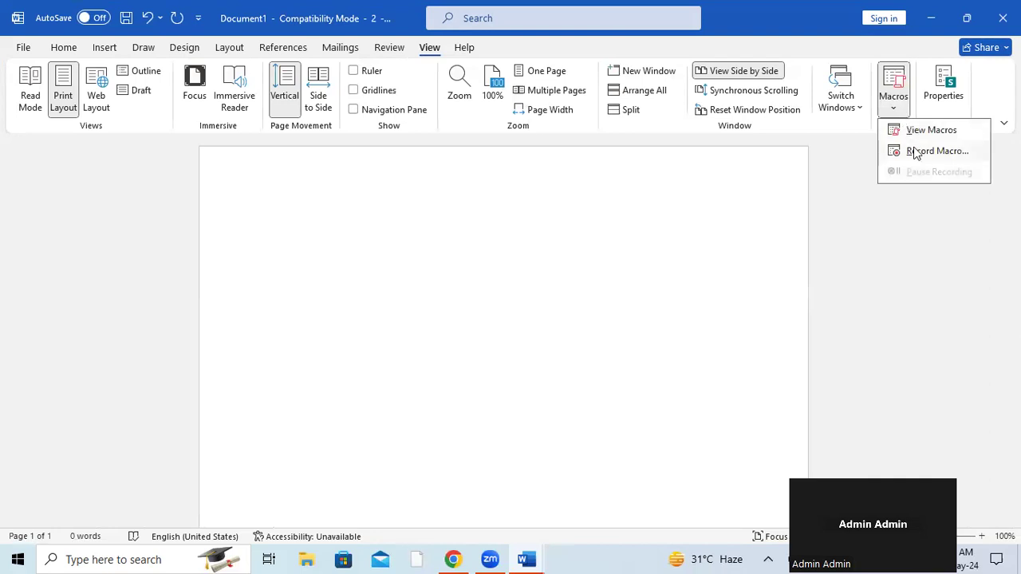
left_click(917, 151)
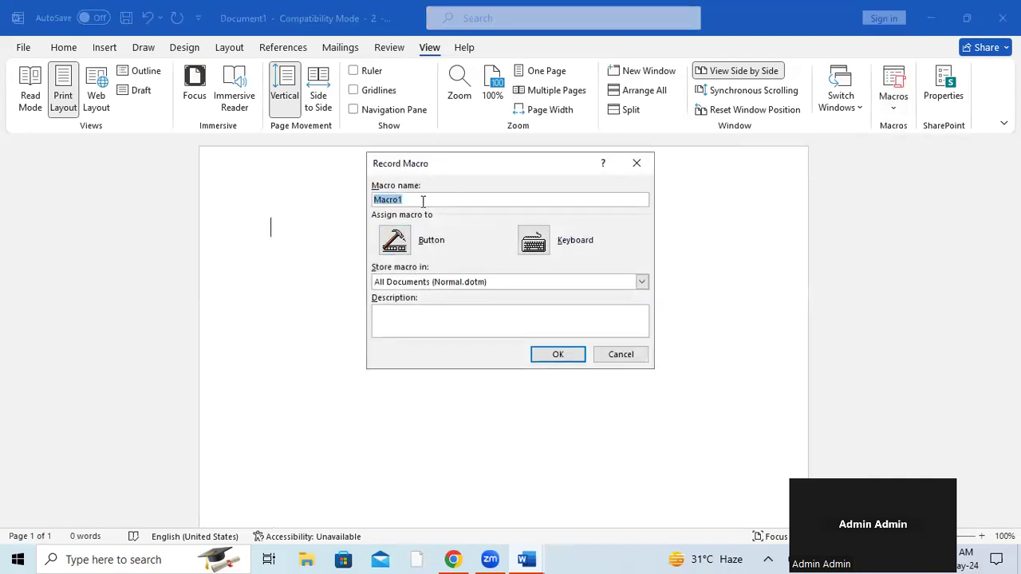
type("CLASS")
type(" 9")
left_click(533, 247)
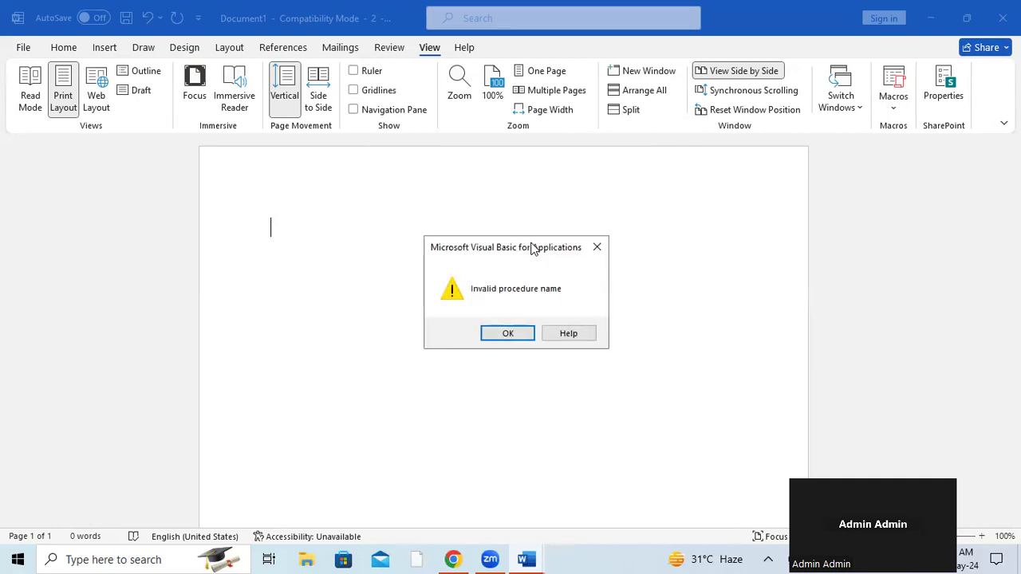
left_click(597, 254)
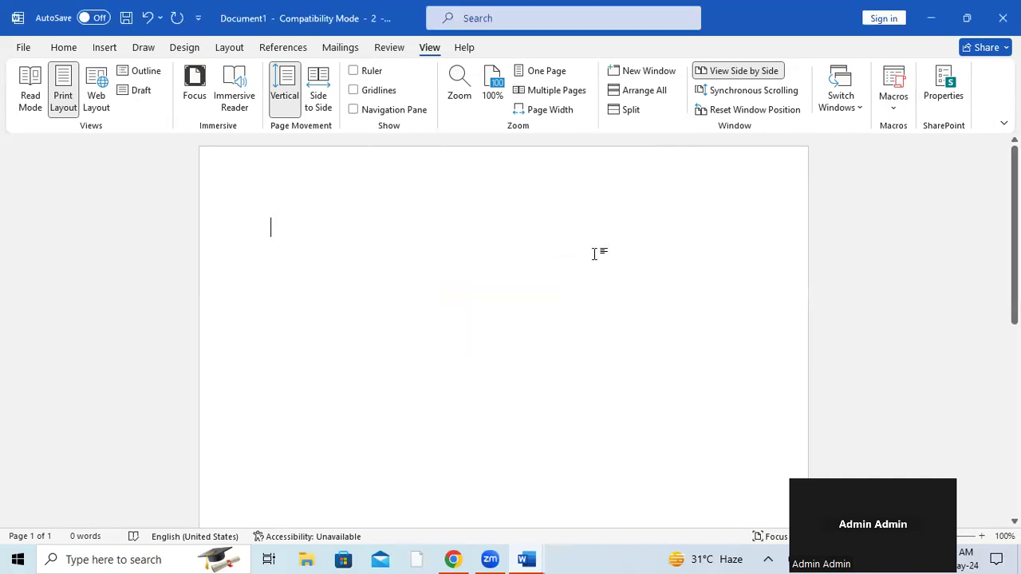
Record a macro named HHHH, assigning F4 as its shortcut in Normal
left_click(899, 112)
left_click(921, 148)
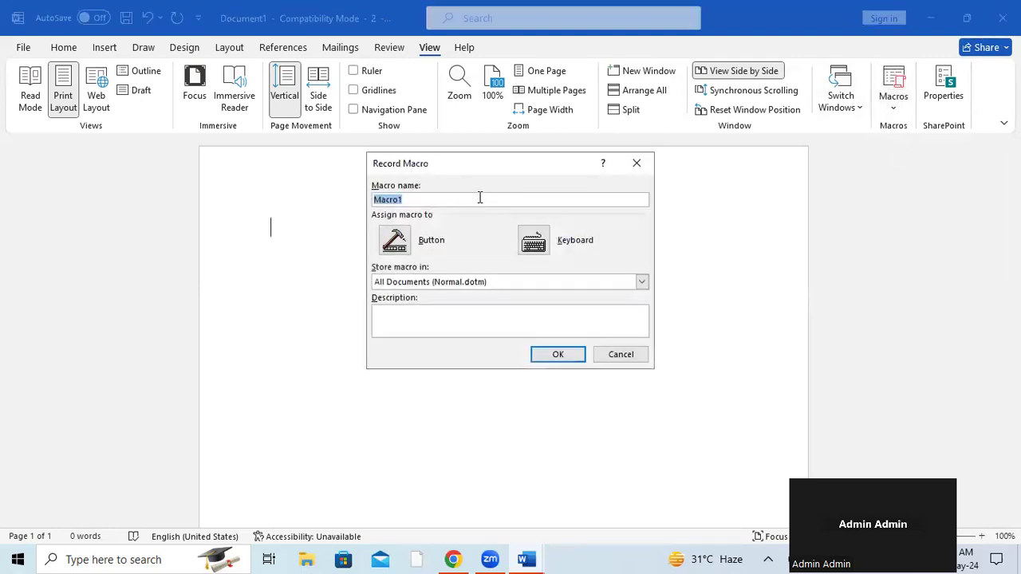
type("HHHH")
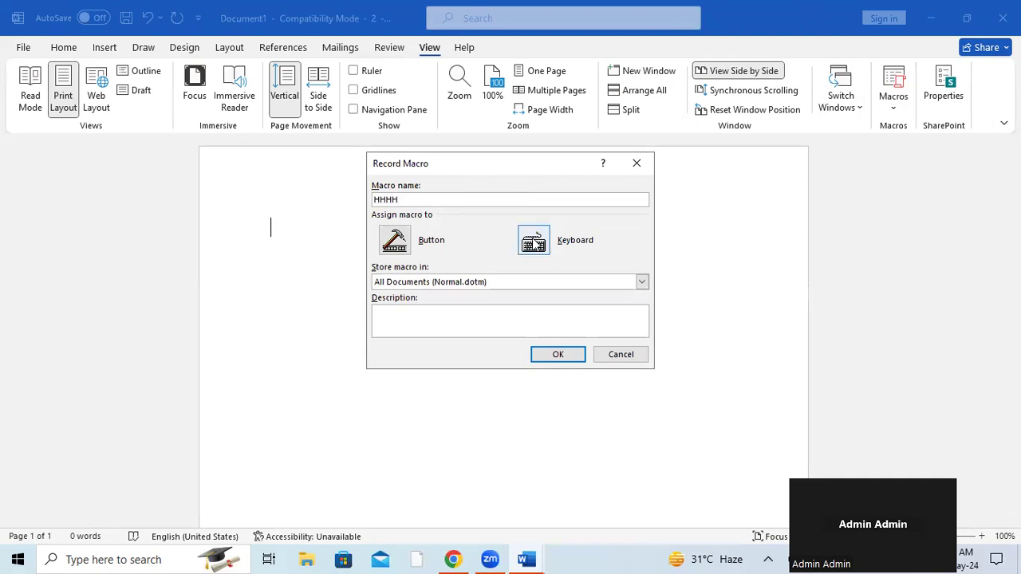
left_click(532, 237)
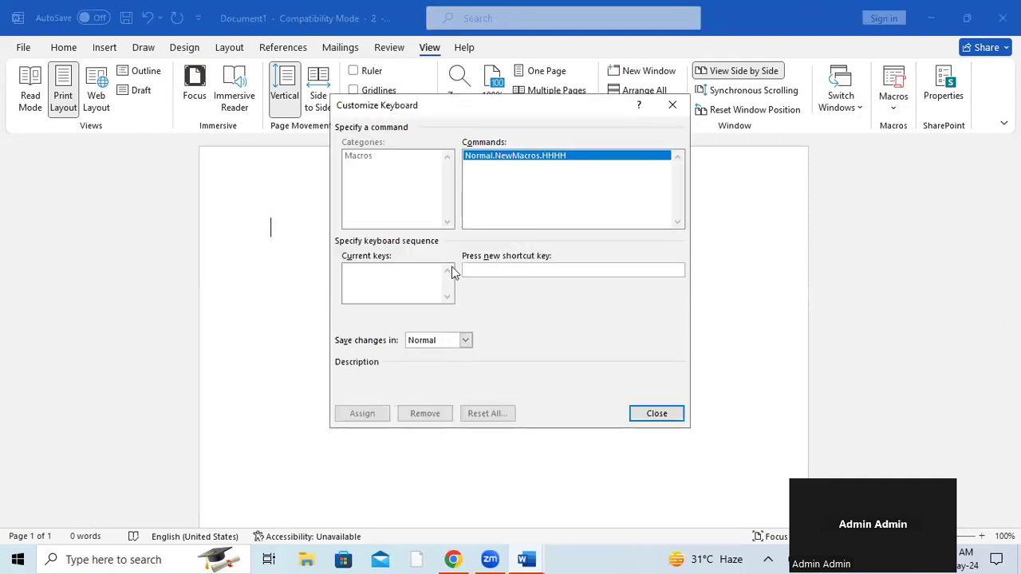
left_click(504, 272)
key("F4")
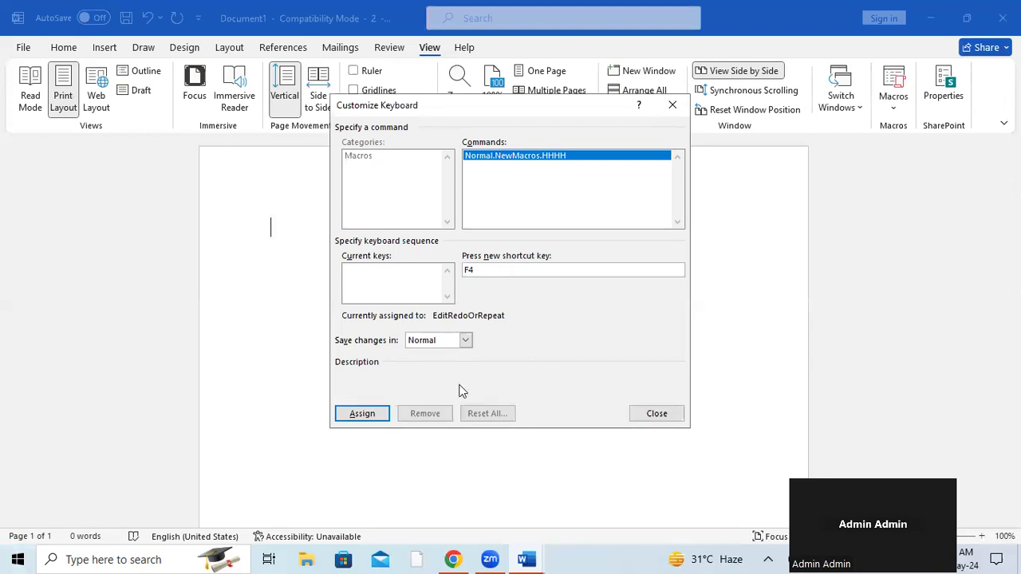
left_click(361, 417)
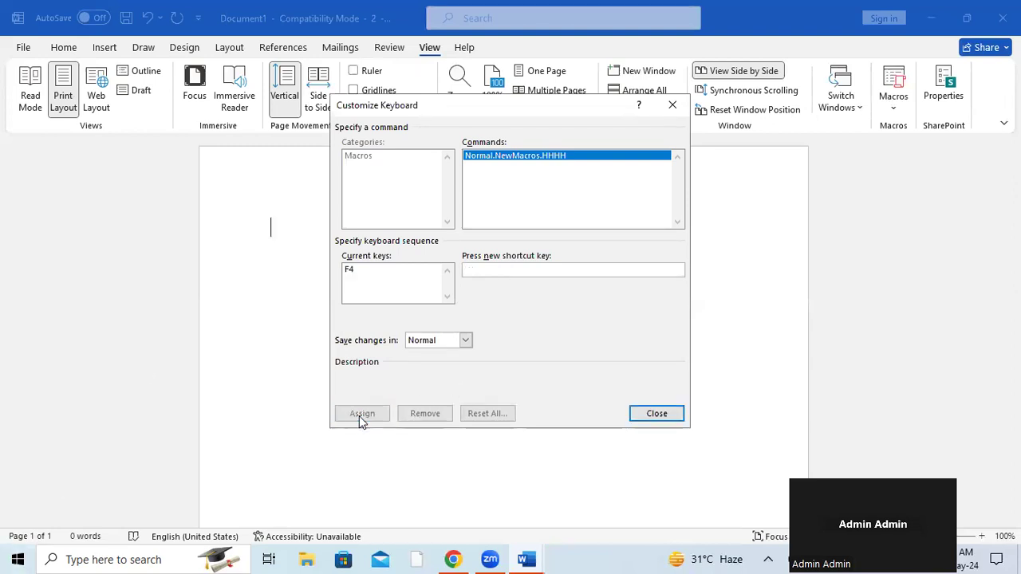
left_click(656, 414)
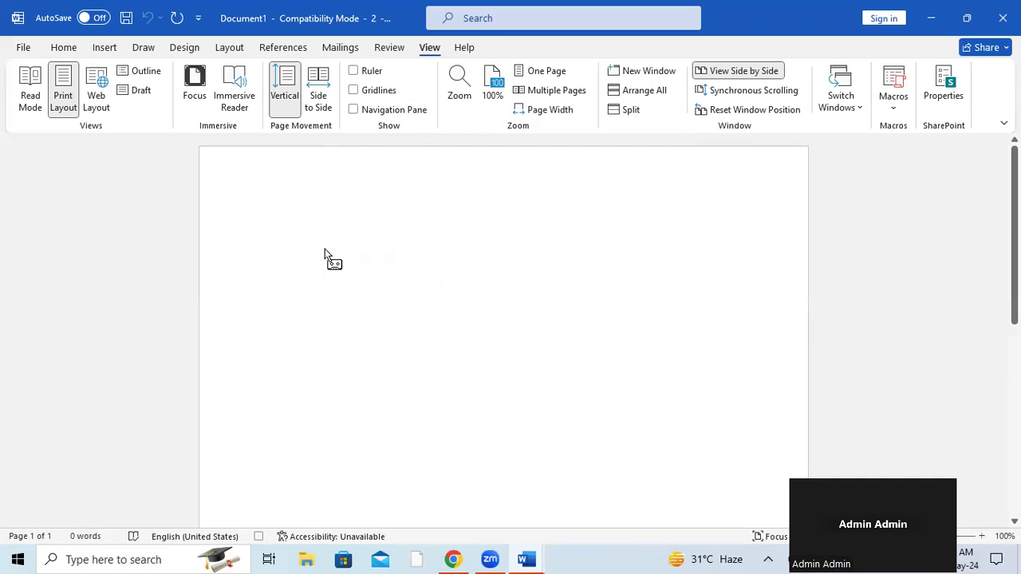
Type PADRAUNA as the HHHH macro's content, then stop the macro recording
type("PADRAUNA")
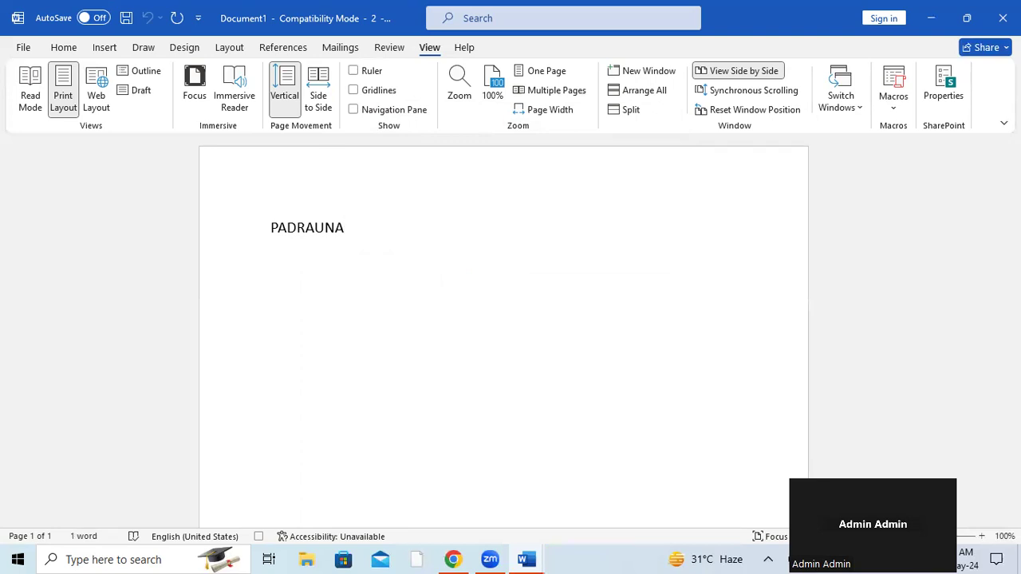
left_click(892, 111)
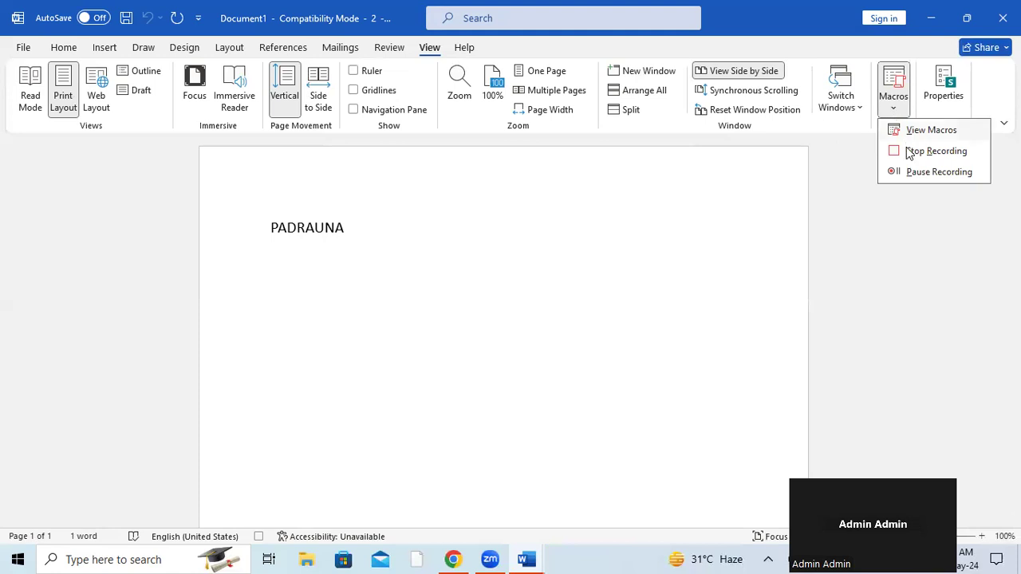
left_click(916, 151)
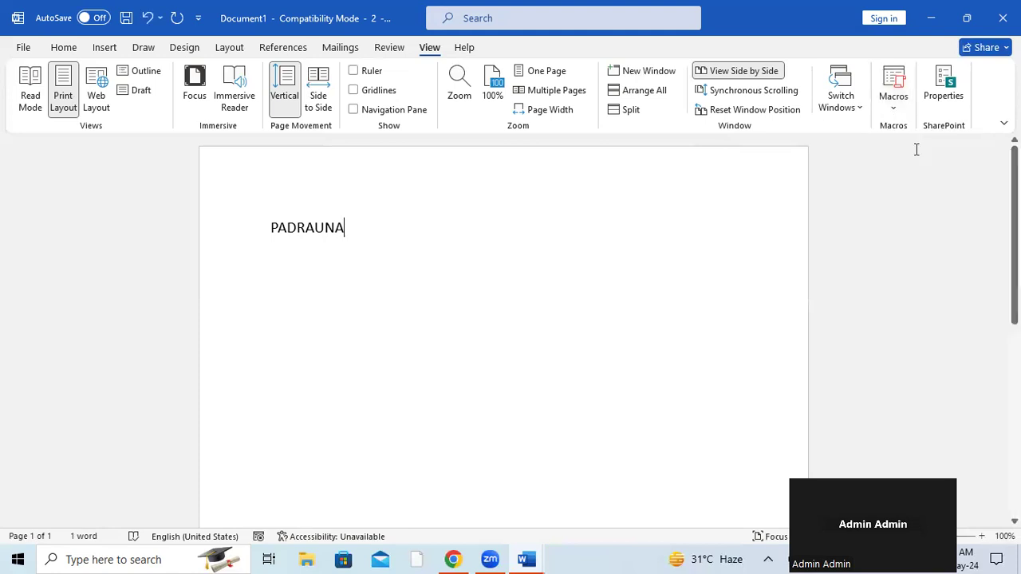
Run the HHHH macro to repeat PADRAUNA, then select all the text and delete it
left_click(890, 107)
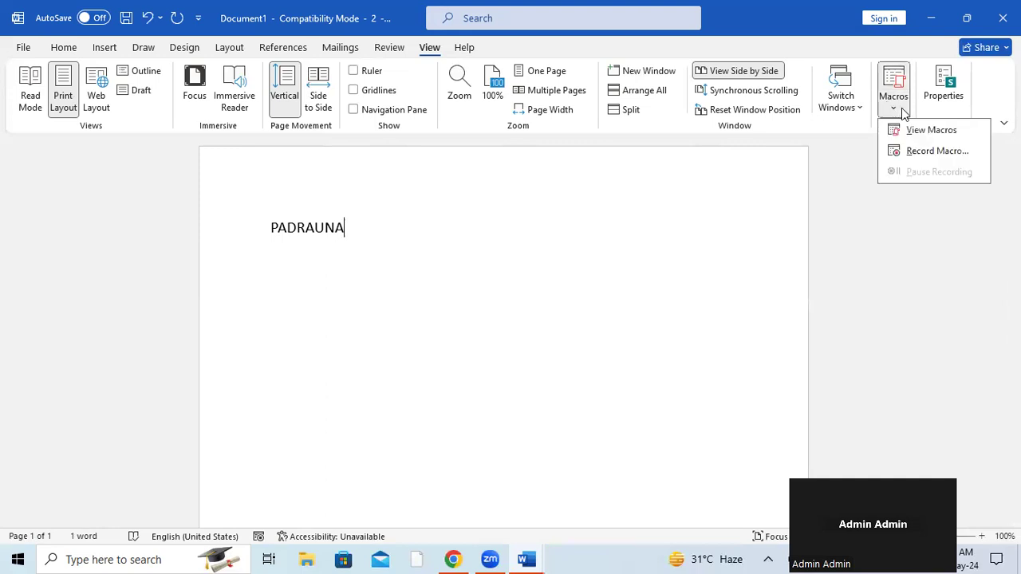
left_click(931, 130)
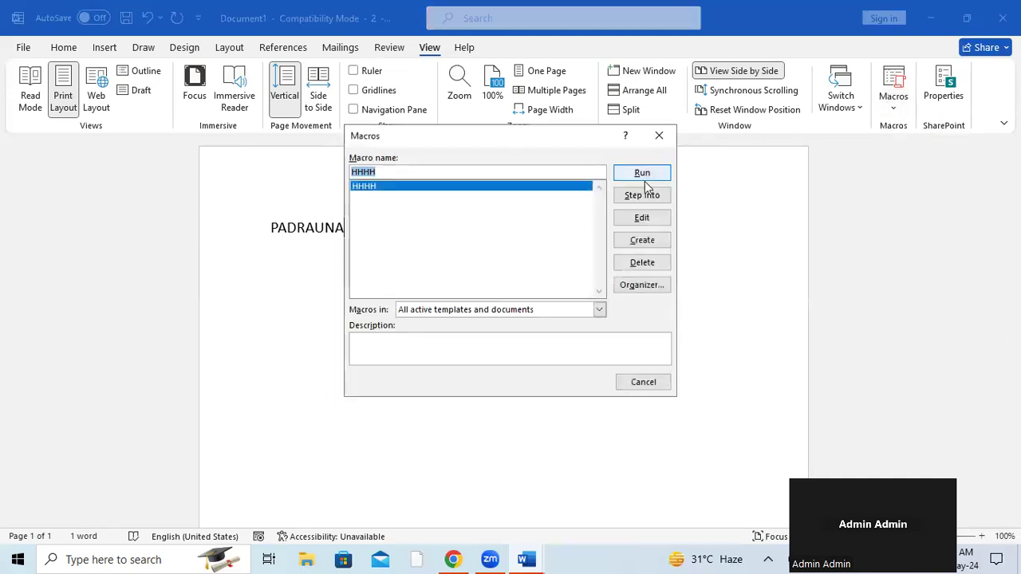
left_click(648, 173)
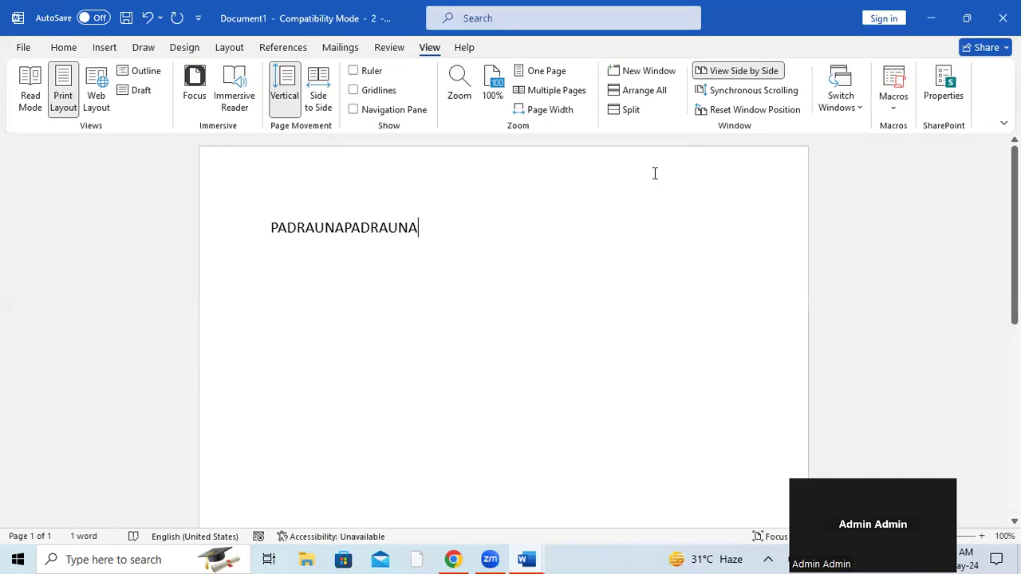
type("PADRAUNA")
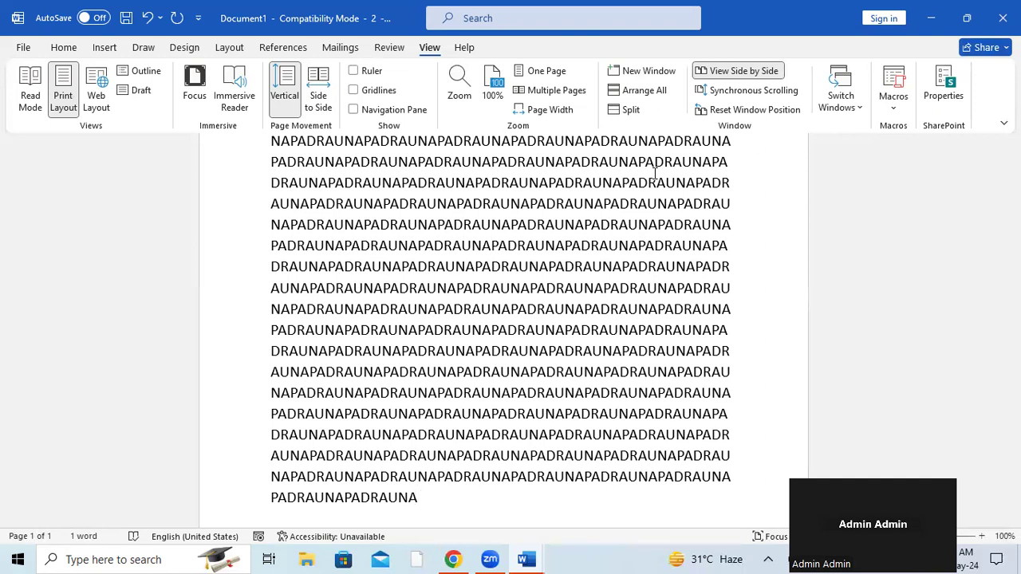
key("ctrl+a")
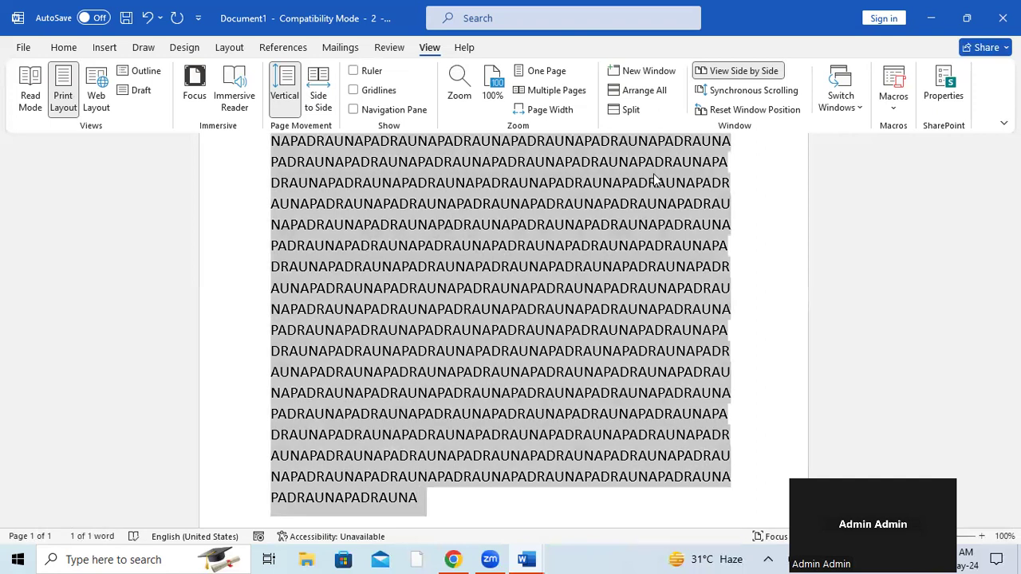
key("Delete")
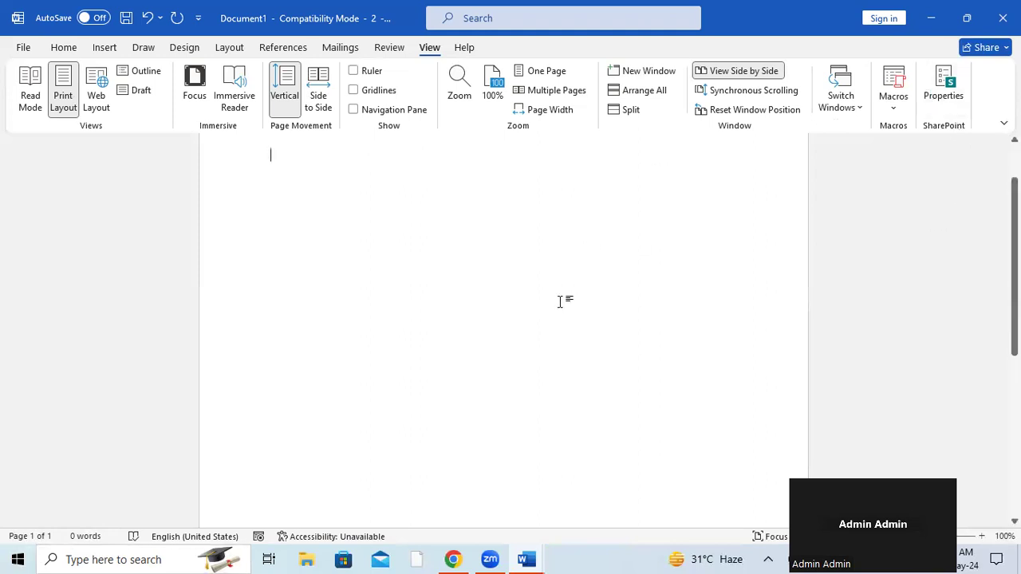
Delete the HHHH macro from the Macros list, confirm, and close the dialog
scroll(300, 291, "up", 2)
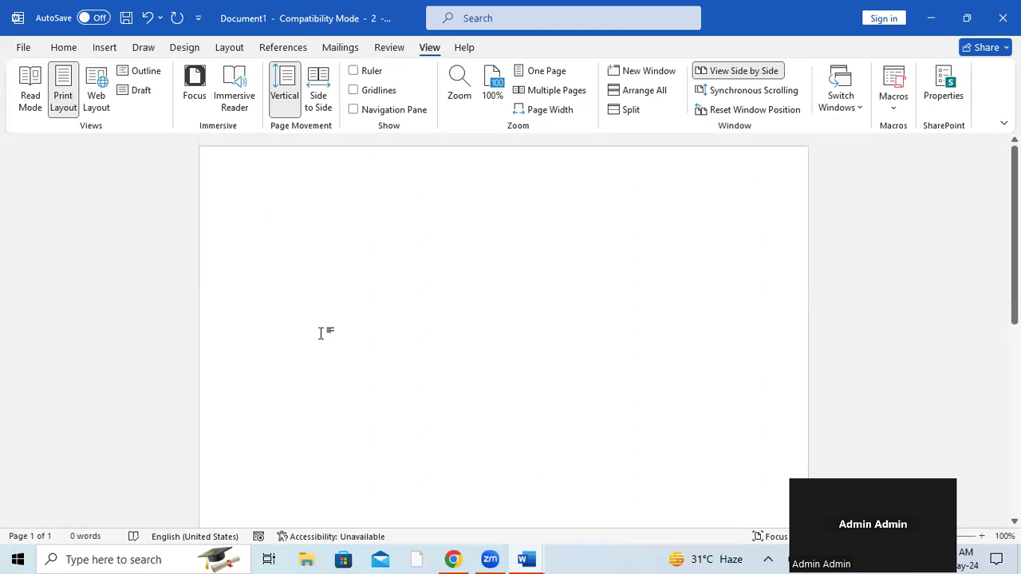
left_click(894, 108)
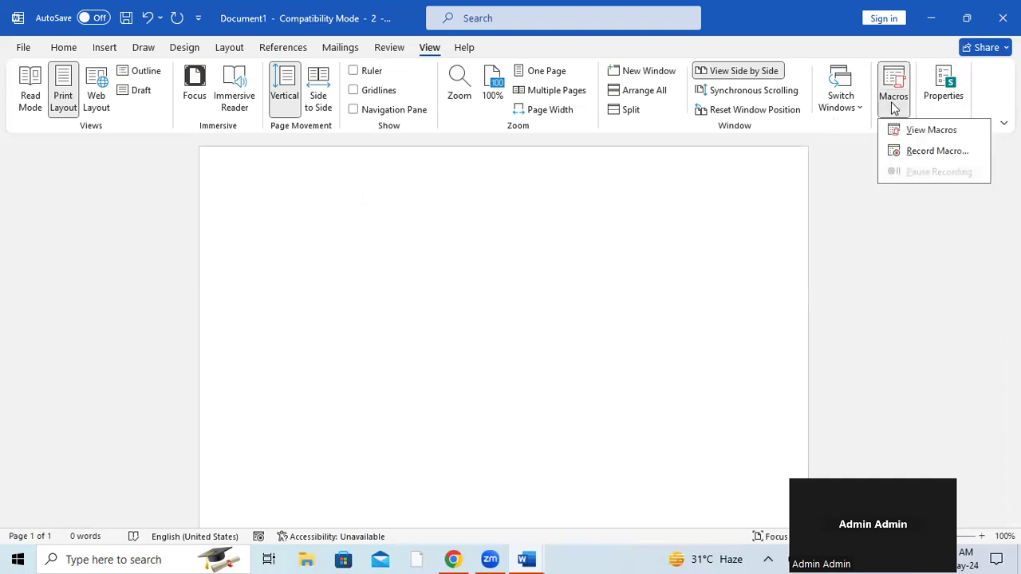
left_click(918, 130)
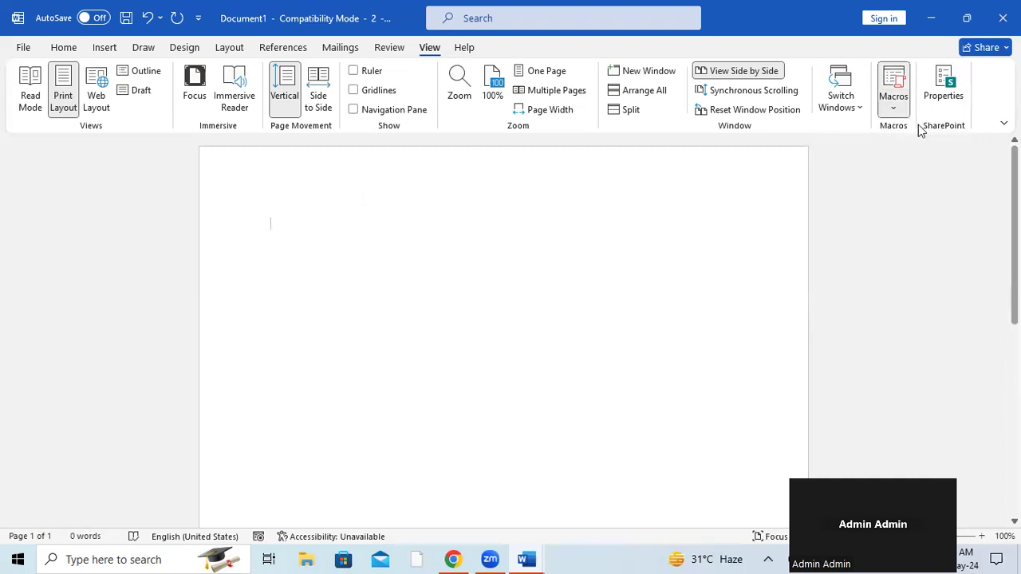
left_click(644, 263)
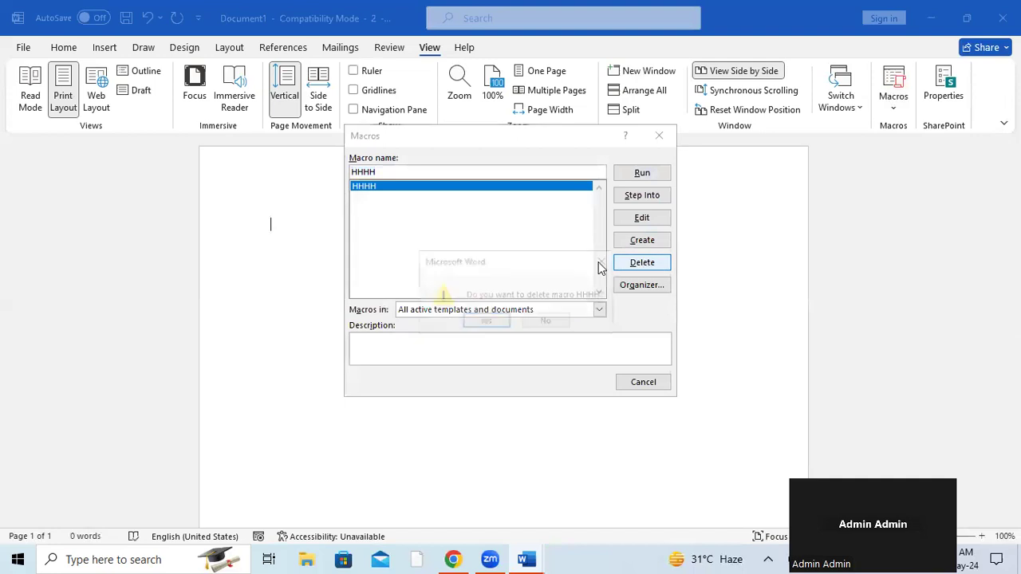
left_click(484, 322)
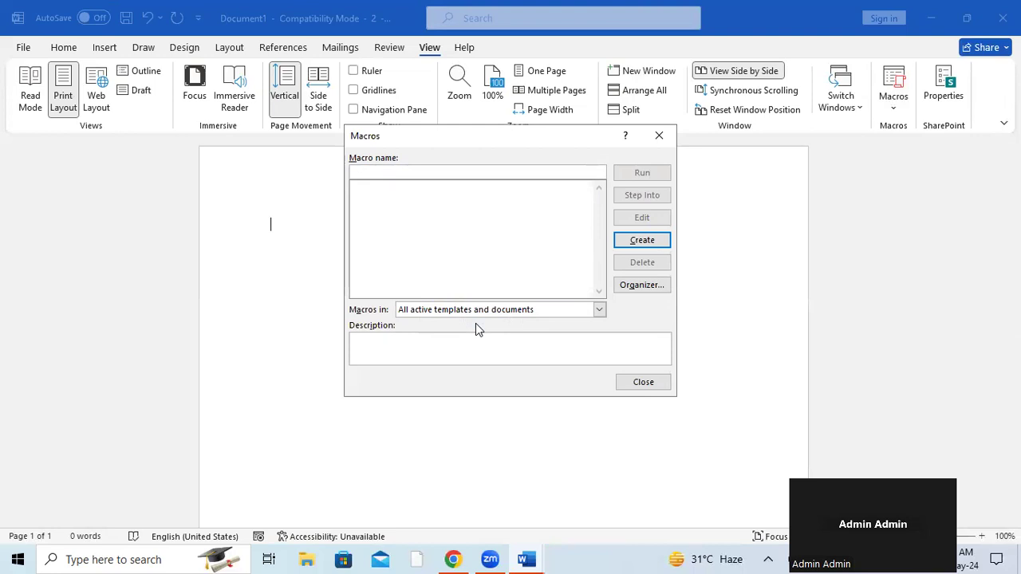
left_click(667, 136)
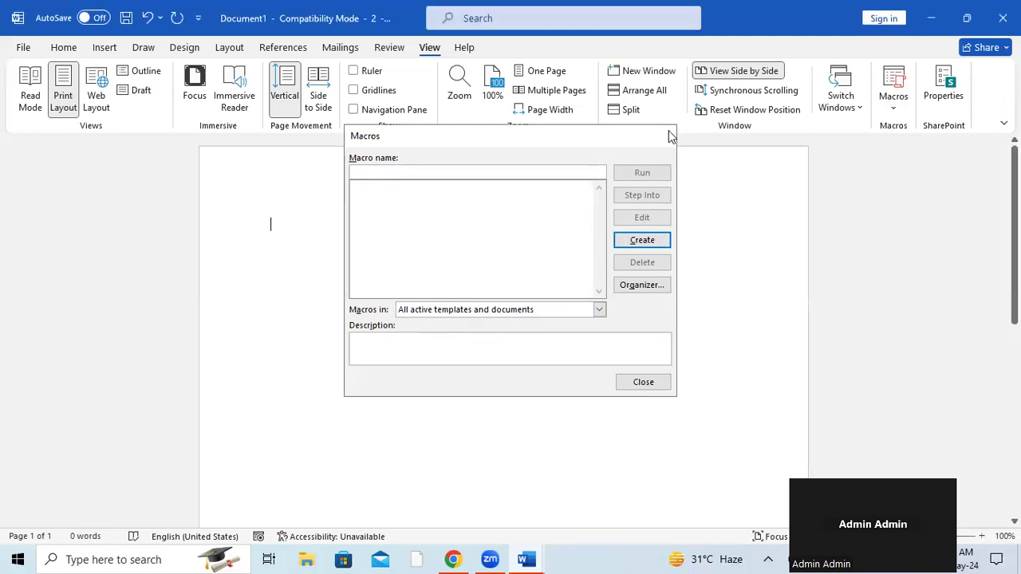
left_click(895, 100)
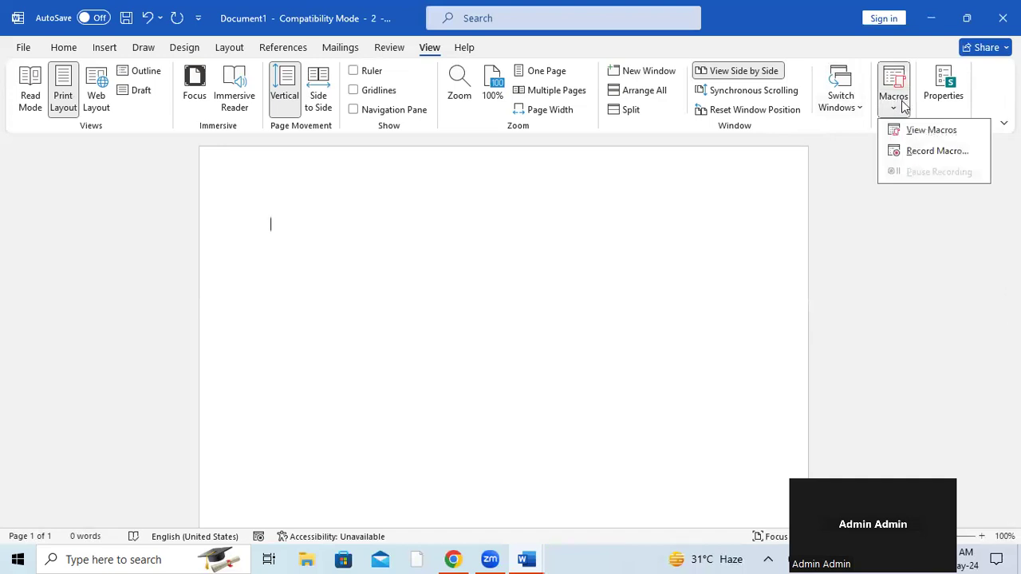
Begin recording a macro named PP with F7 assigned as its keyboard shortcut
left_click(959, 151)
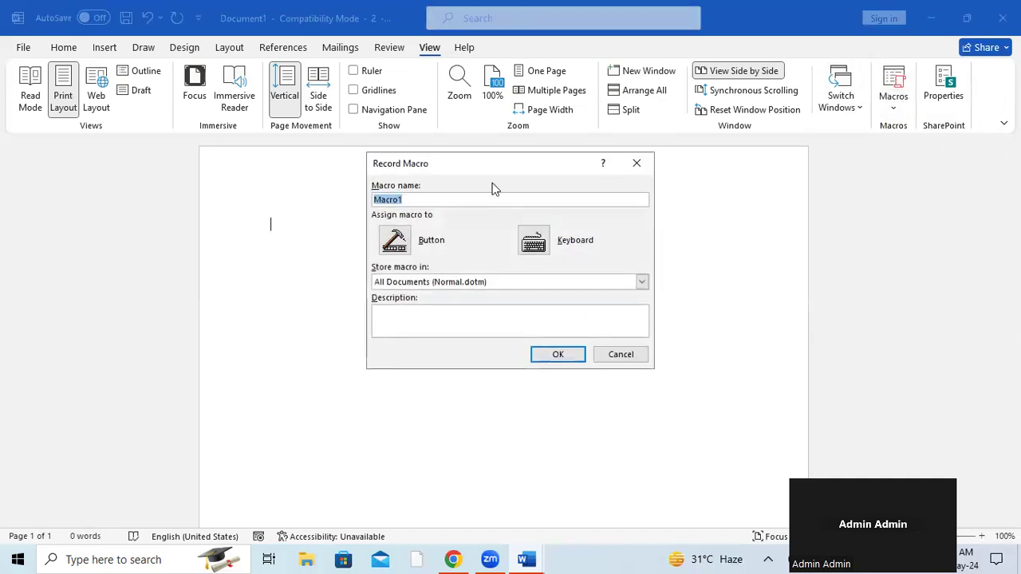
type("PP")
left_click(542, 241)
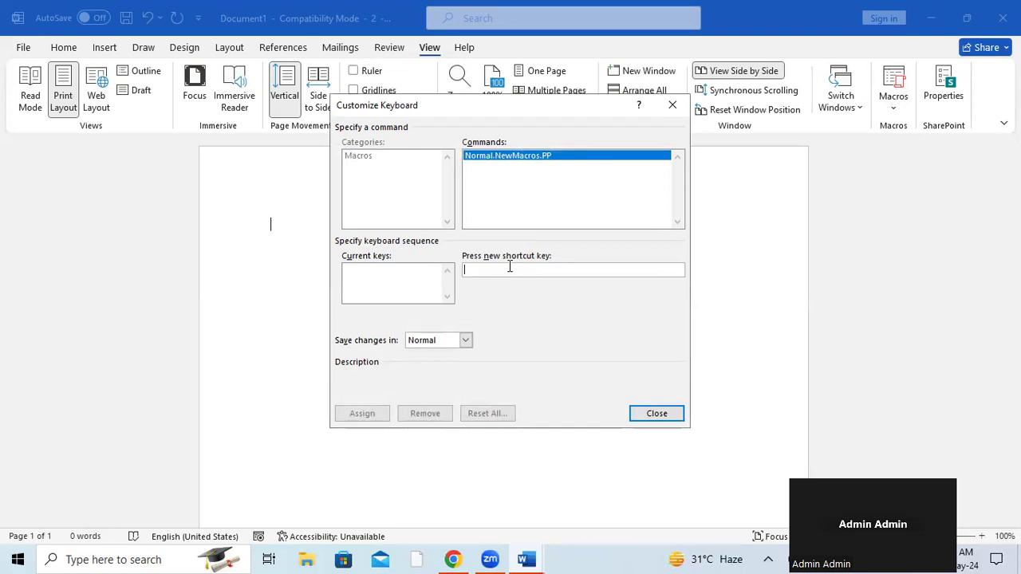
key("F7")
left_click(371, 414)
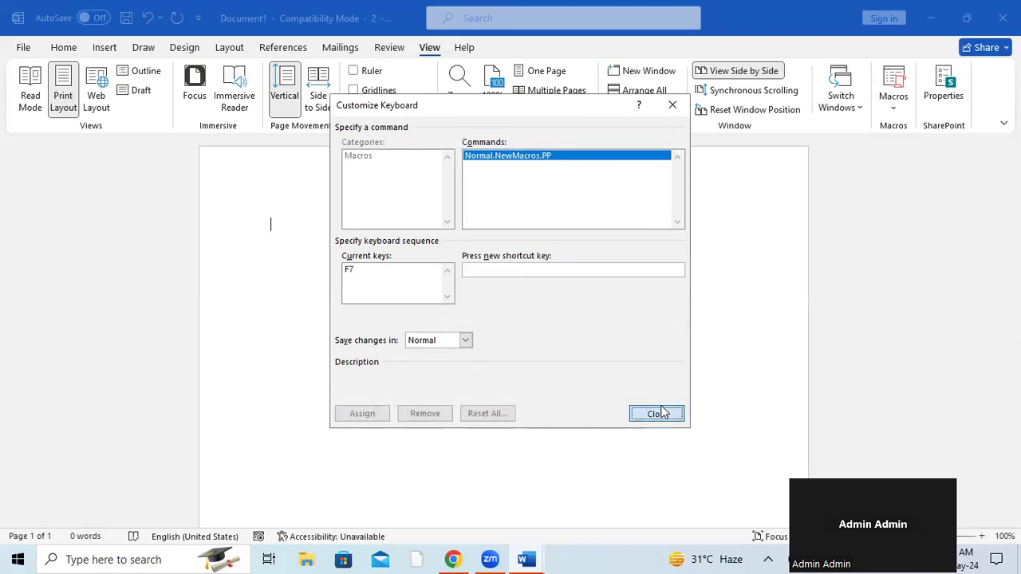
left_click(656, 413)
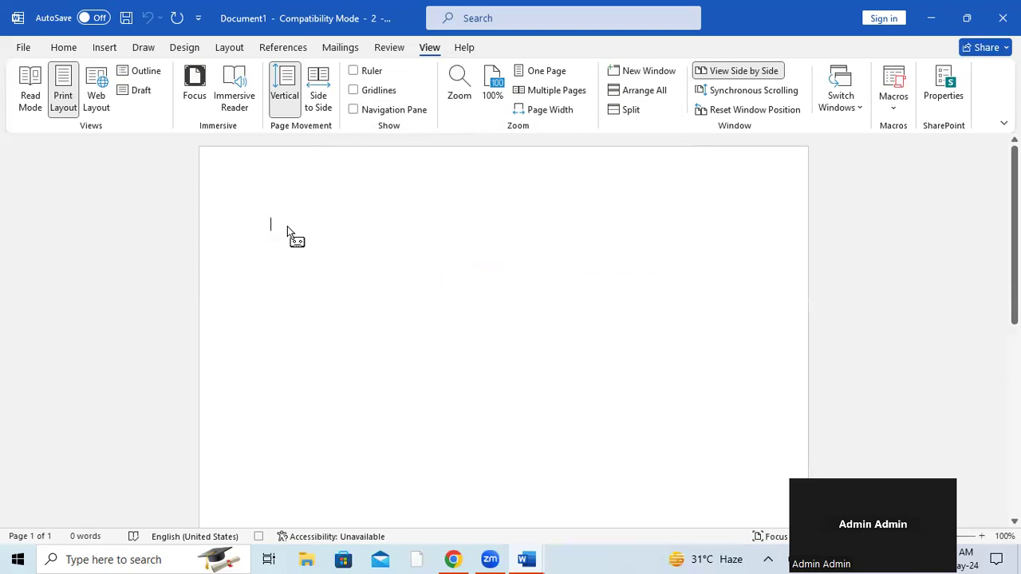
Type JAI BAJRANGBALI into the PP macro recording, then stop recording
type("G")
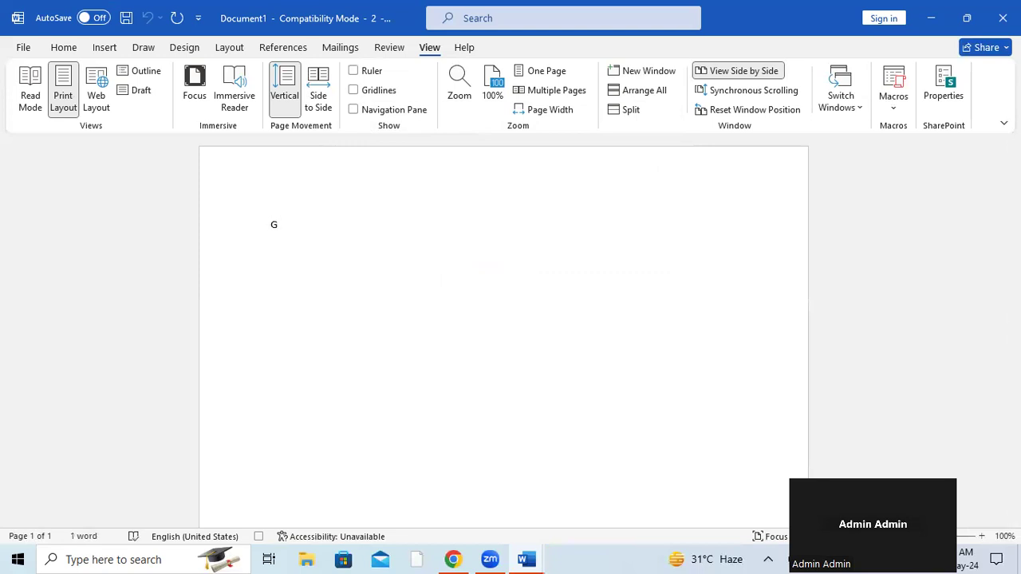
key("BackSpace")
type("JAI BAJRANGBALI")
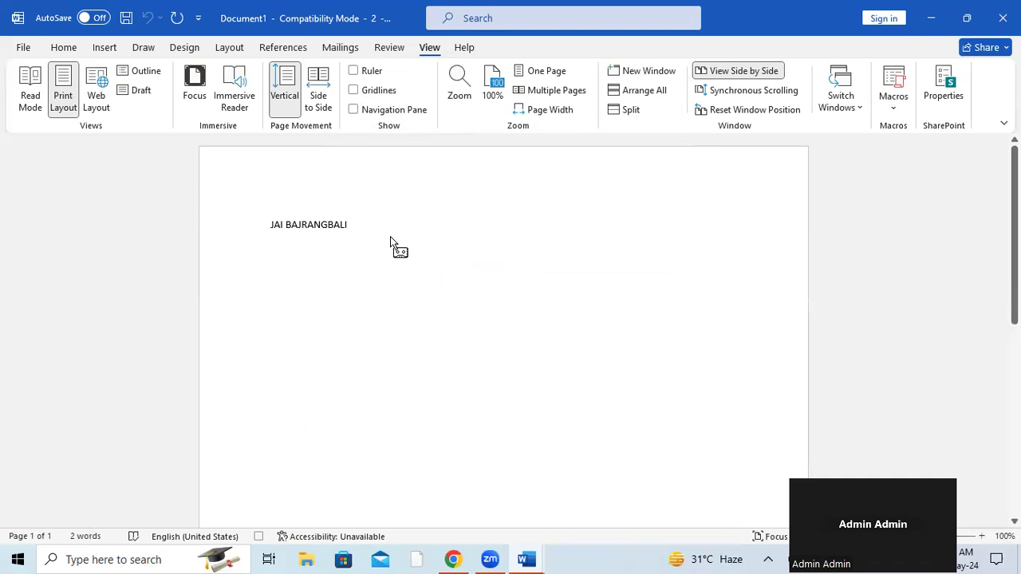
left_click(894, 107)
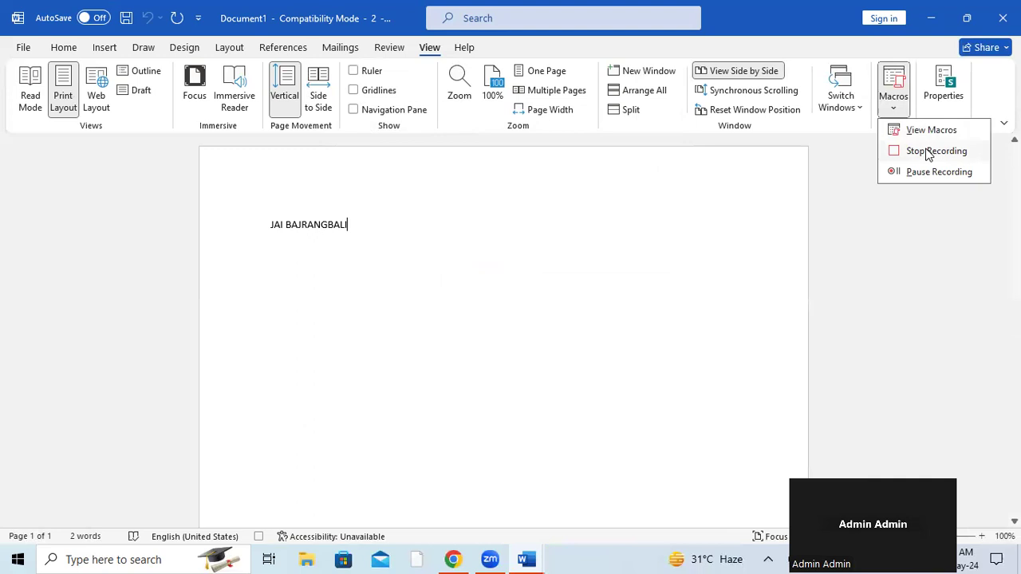
left_click(927, 152)
left_click(895, 103)
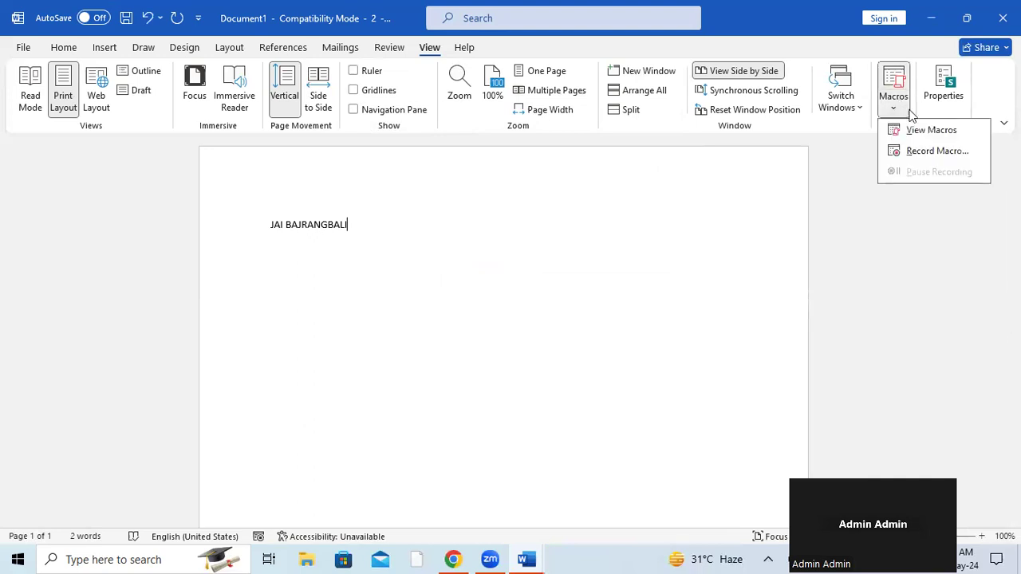
Run the PP macro to repeat JAI BAJRANGBALI, then select all the text and delete it
left_click(925, 130)
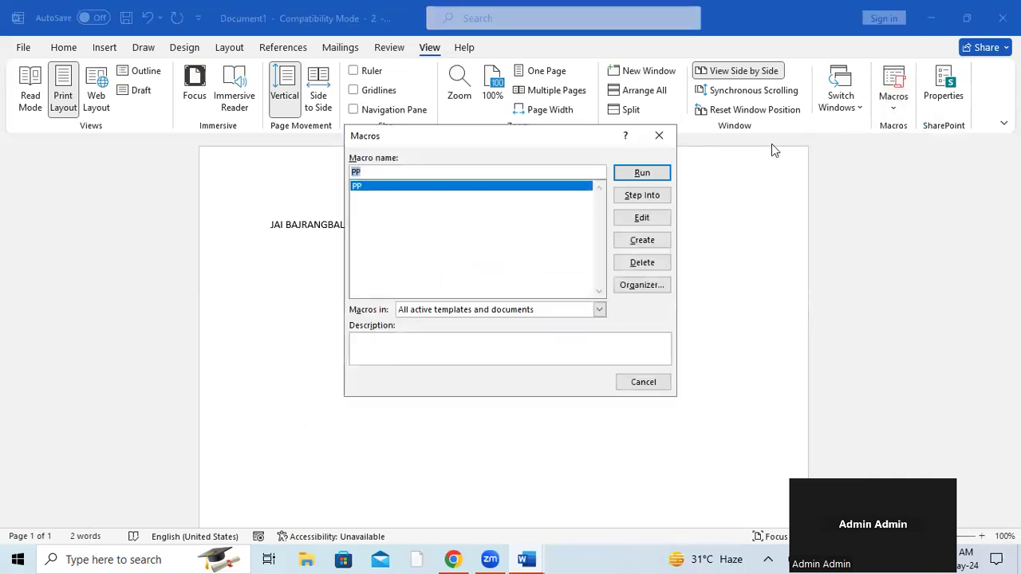
left_click(654, 173)
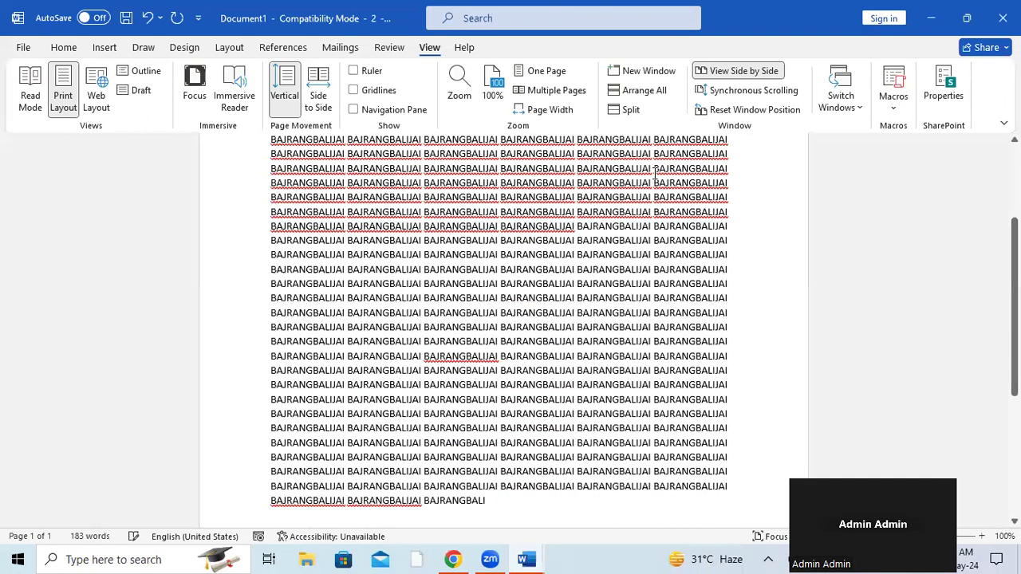
key("ctrl+a")
key("Delete")
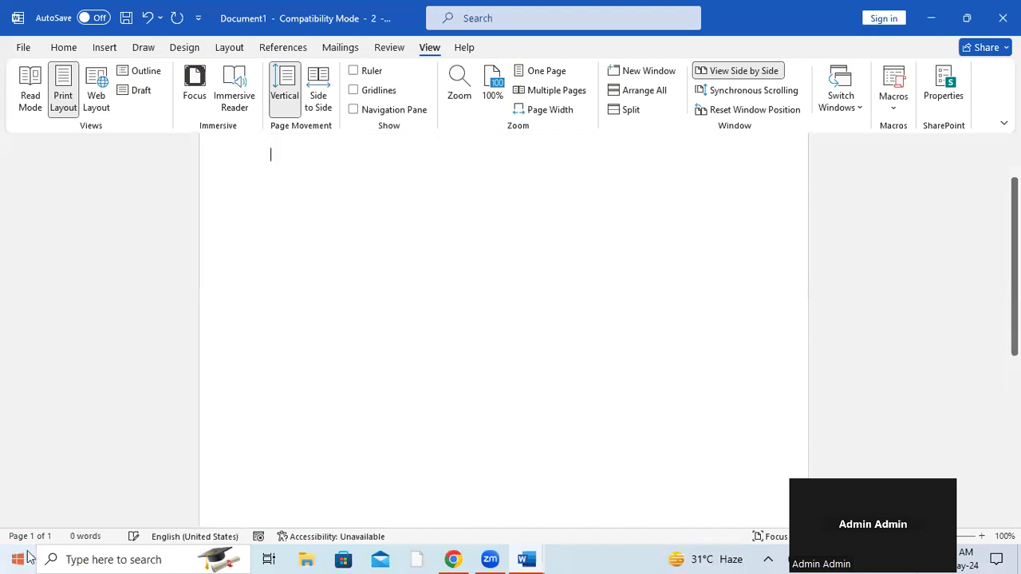
scroll(980, 235, "up", 2)
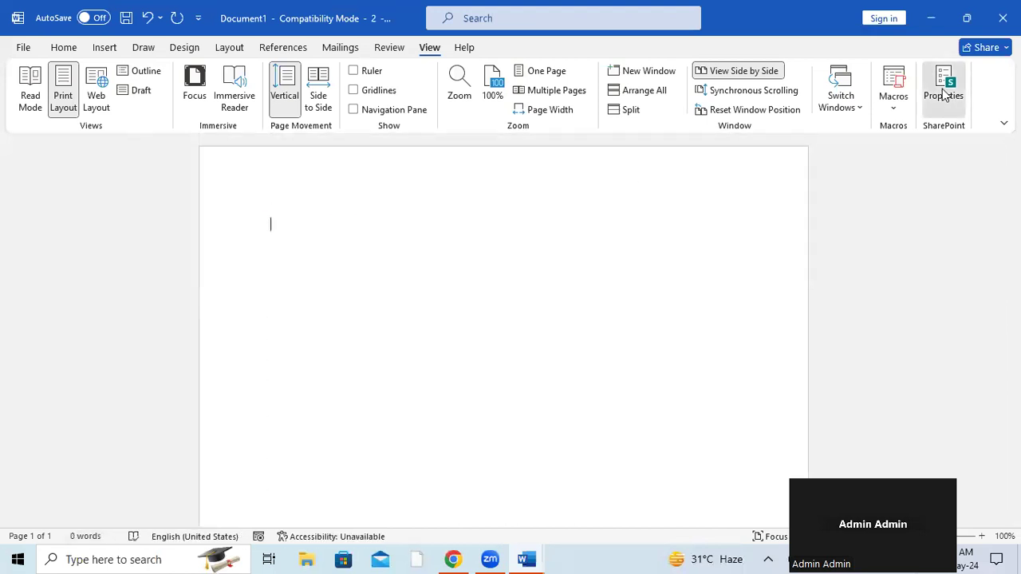
Look over the second document's properties in File > Info, then close the Document1 - 2 window
left_click(943, 93)
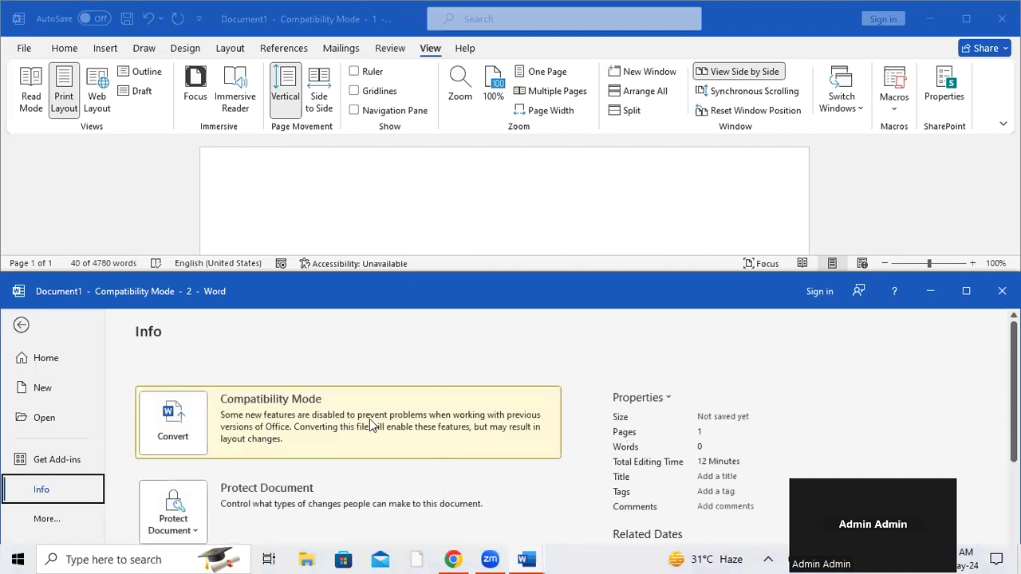
scroll(369, 424, "down", 6)
scroll(371, 419, "up", 5)
scroll(372, 415, "down", 3)
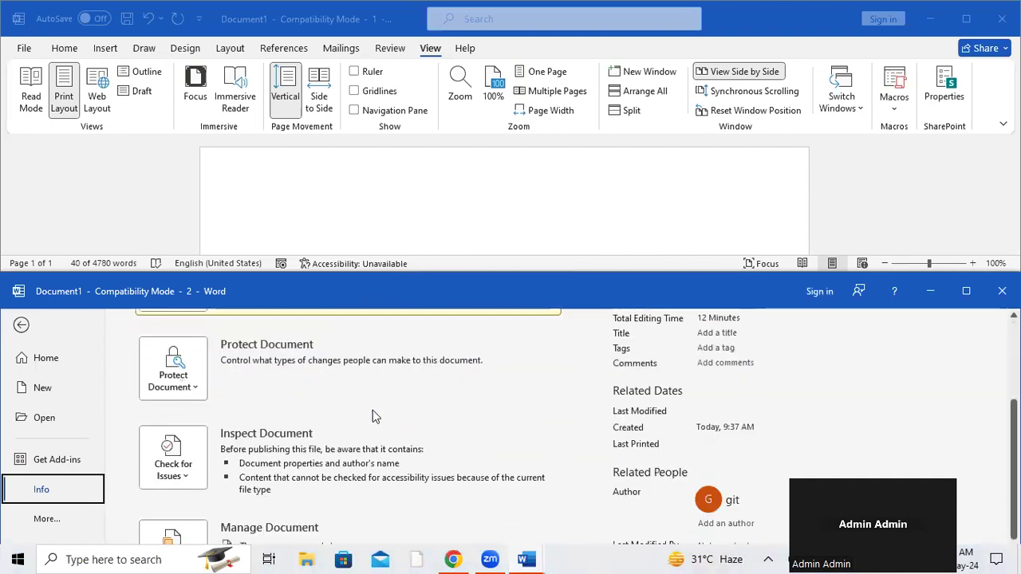
scroll(373, 410, "down", 1)
scroll(373, 411, "up", 4)
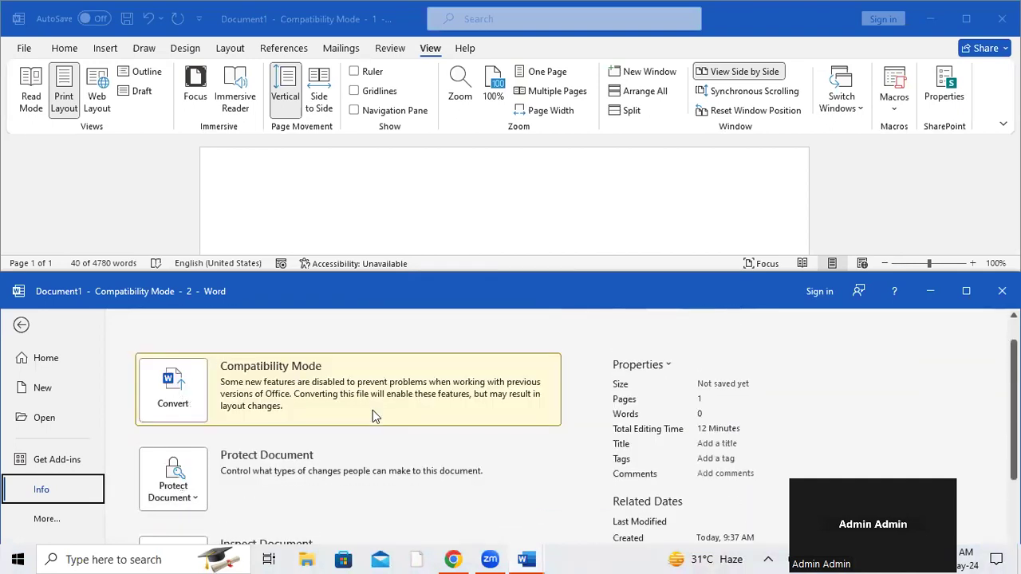
left_click(1002, 290)
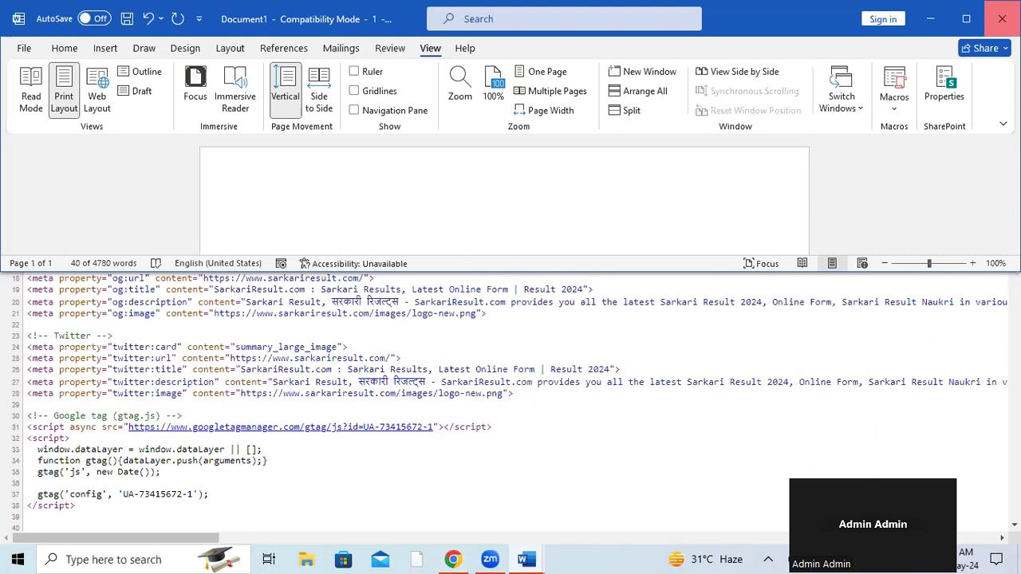
Minimize Word to bring the Chrome sarkariresult.com page source into view
left_click(930, 24)
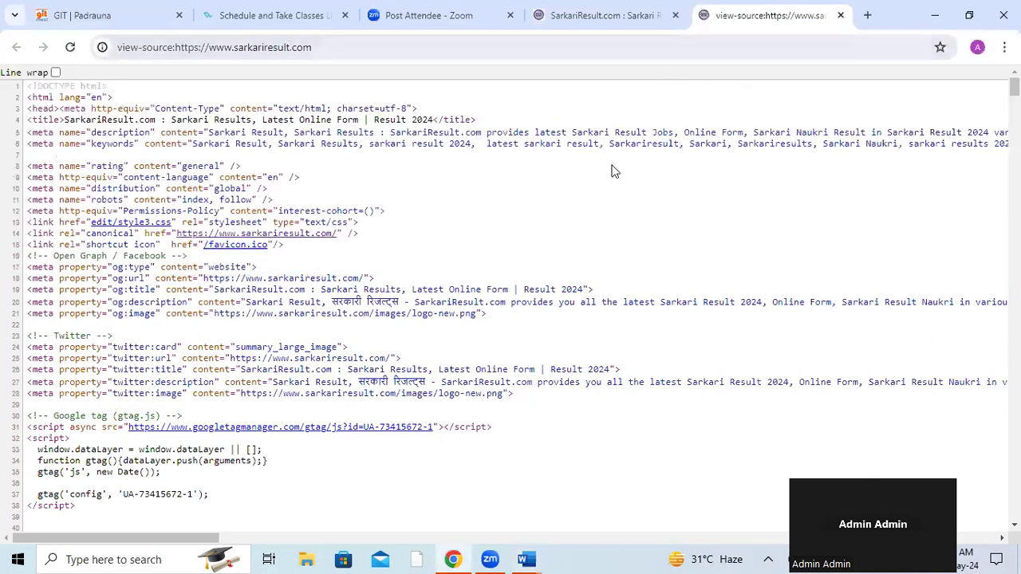